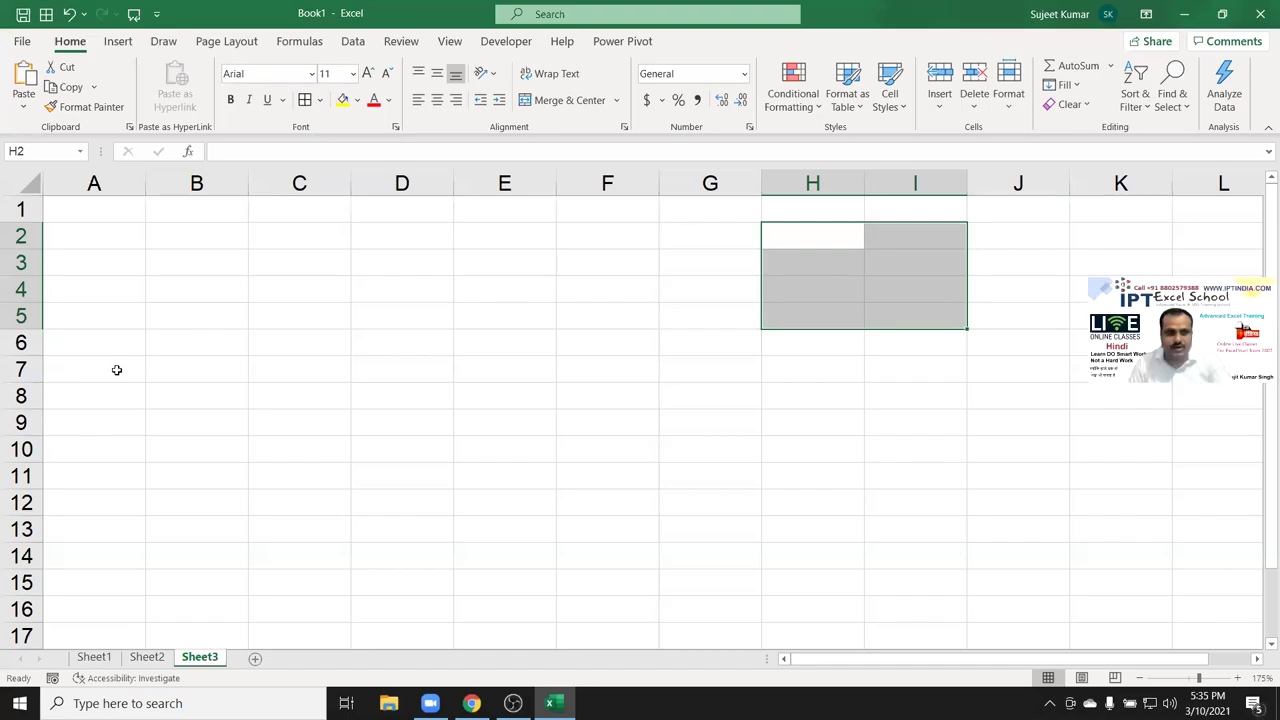
Enter a Sales header with 85 and 36 below it, then rename the header to Refund.
left_click(116, 247)
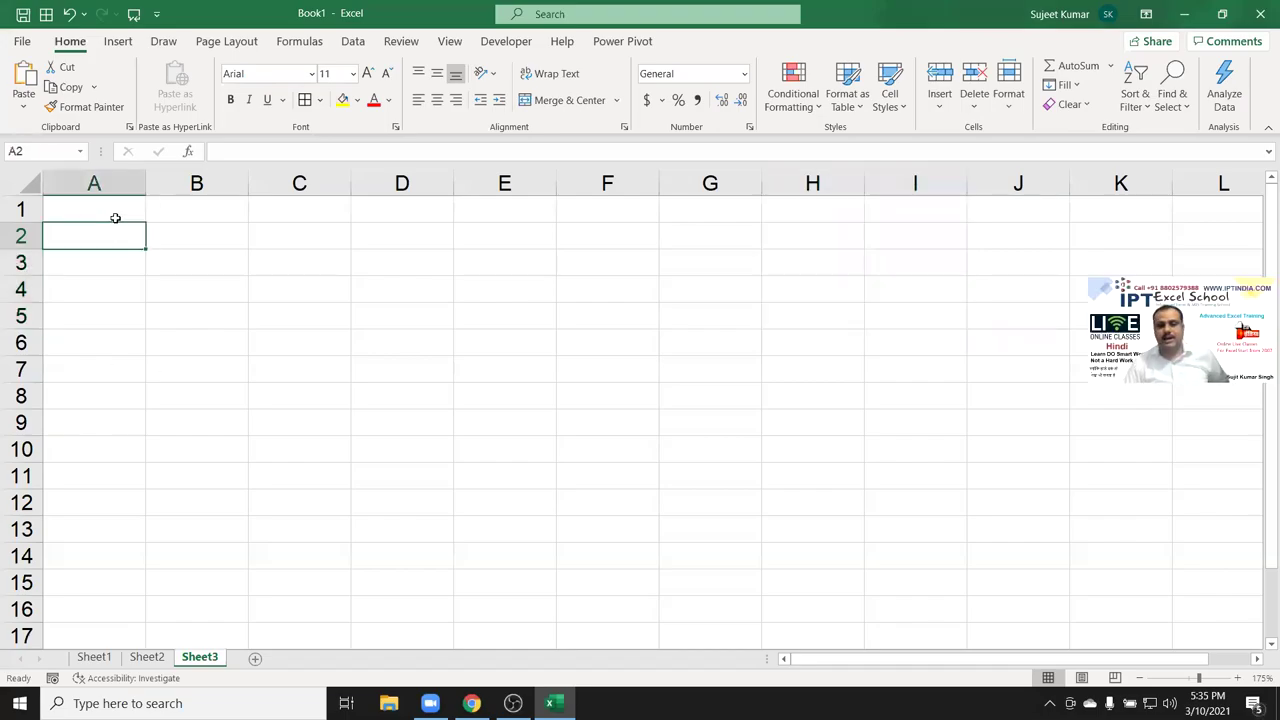
left_click(115, 214)
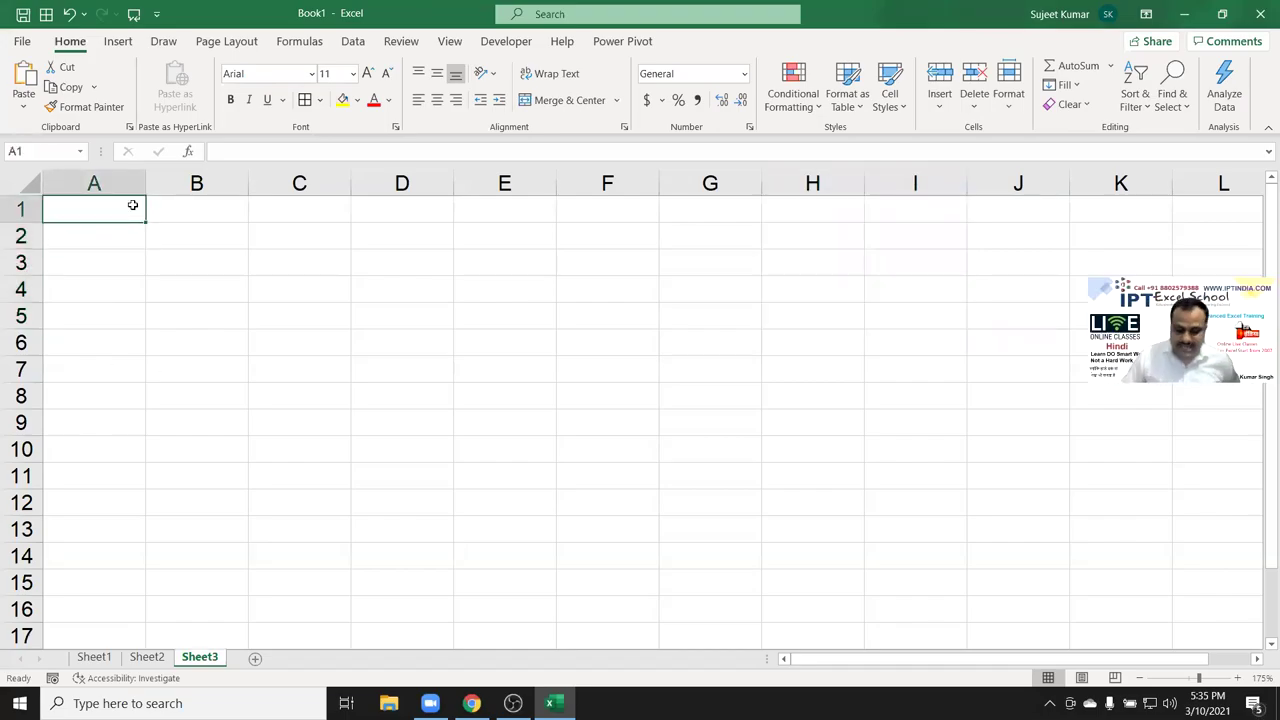
type("Sales")
key("Return")
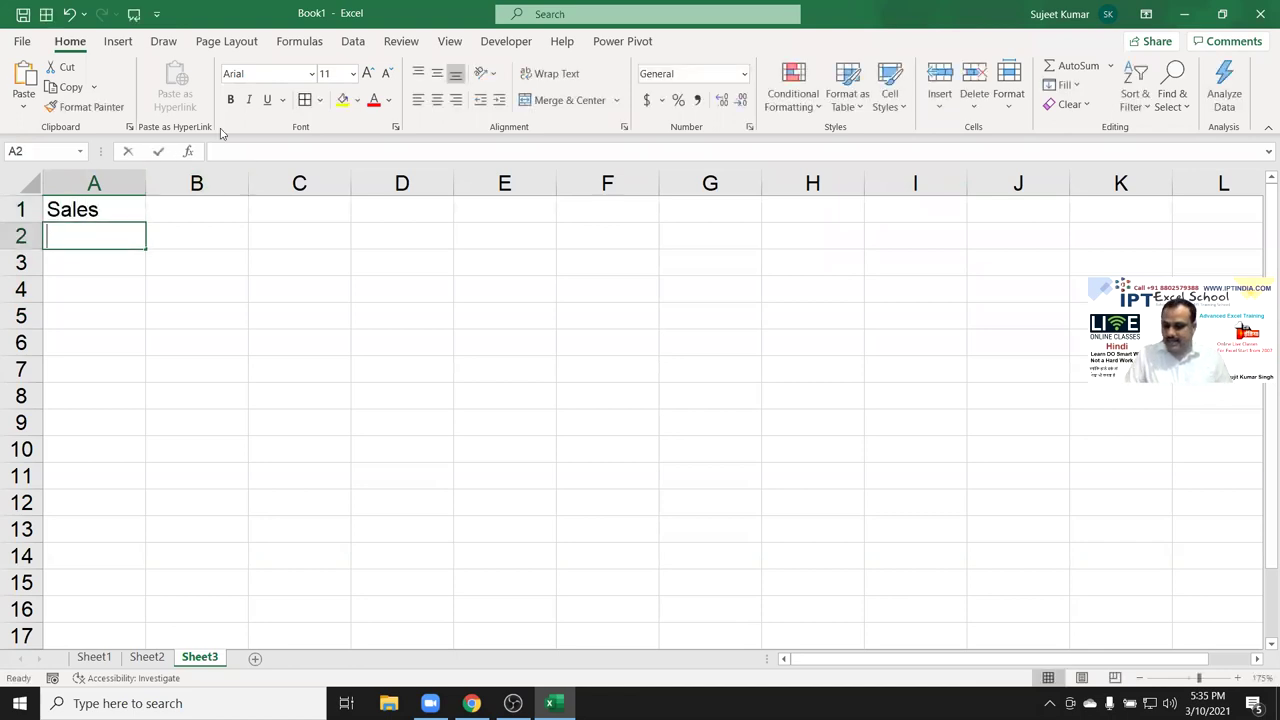
type("85")
key("Return")
type("36")
key("Return")
key("Up")
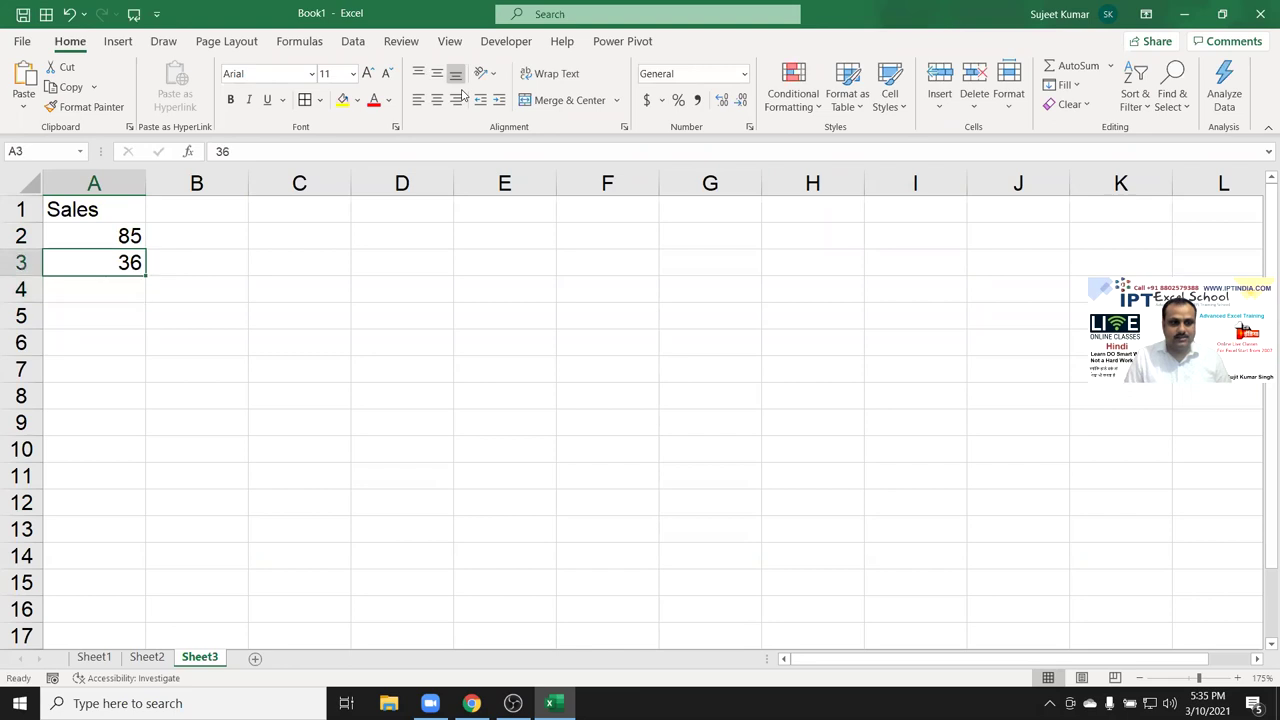
key("Up")
key("Up")
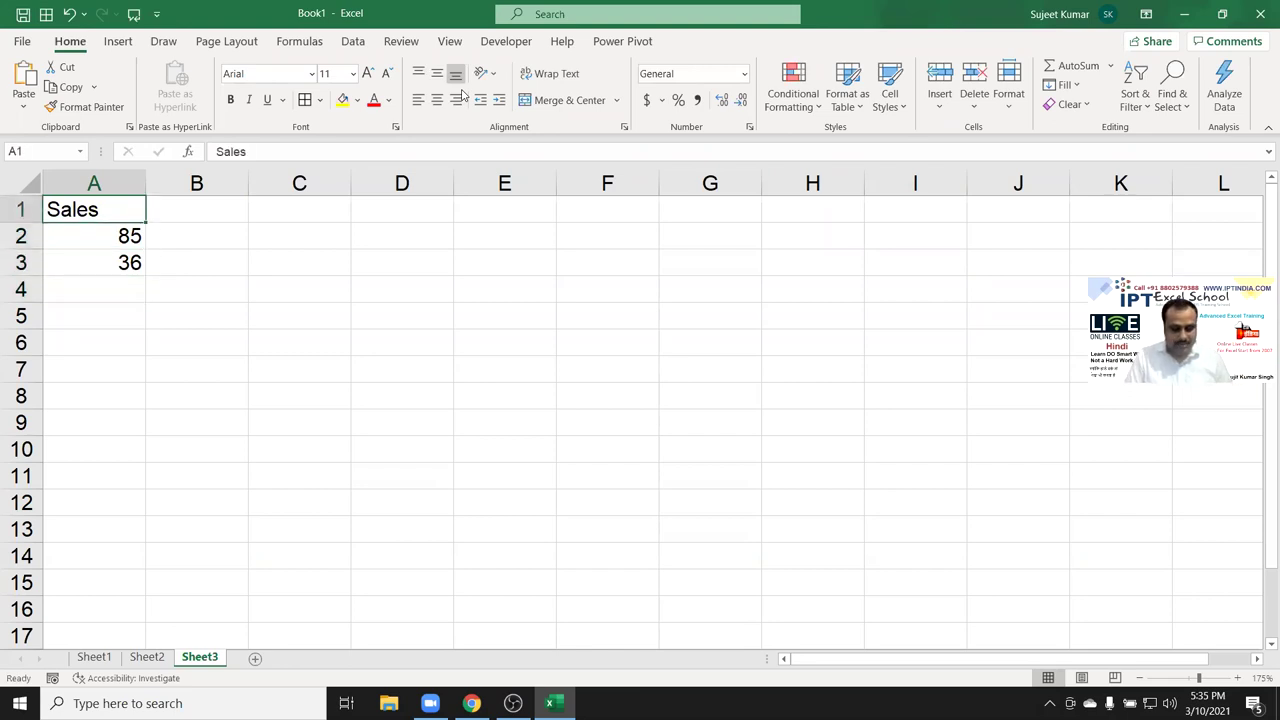
type("Refund")
key("Return")
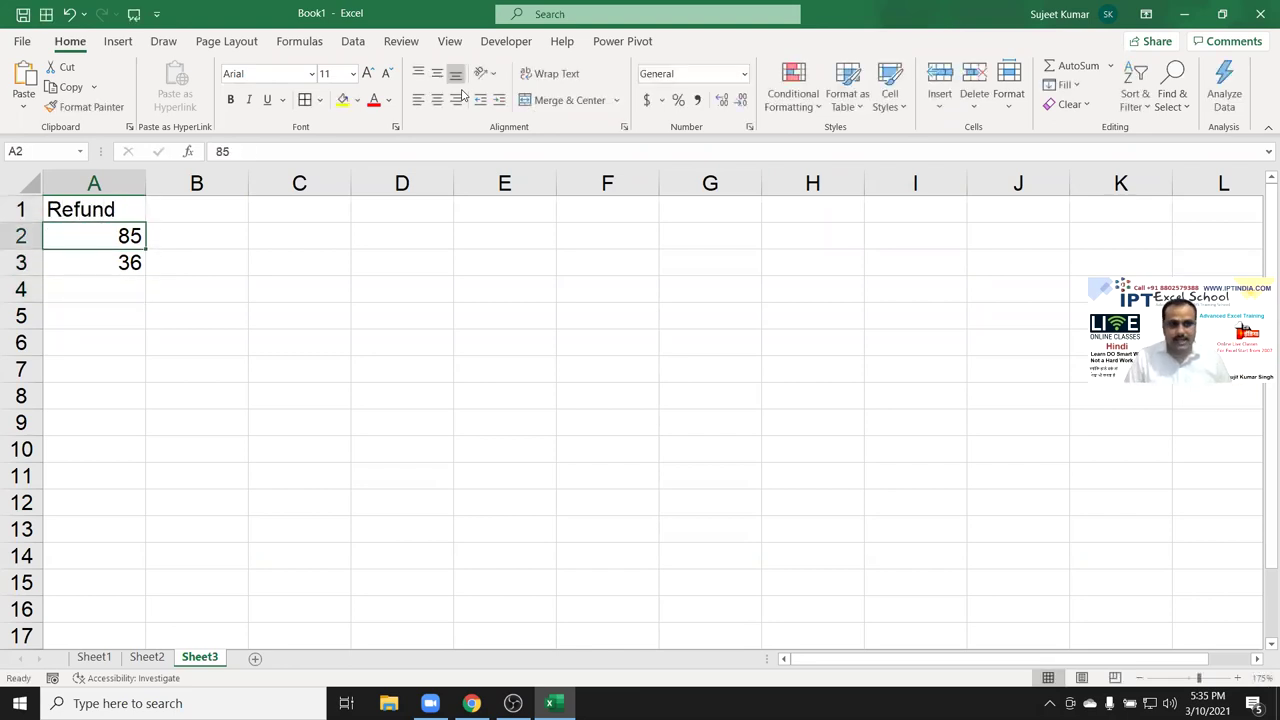
Enter the remaining Refund values (85, 36, 63, 36, 52, 36, 63, 52) down the column to A18.
key("Down")
key("Down")
type("85")
key("Return")
type("36")
key("Return")
type("32 36 63 36 45")
key("Return")
type("6")
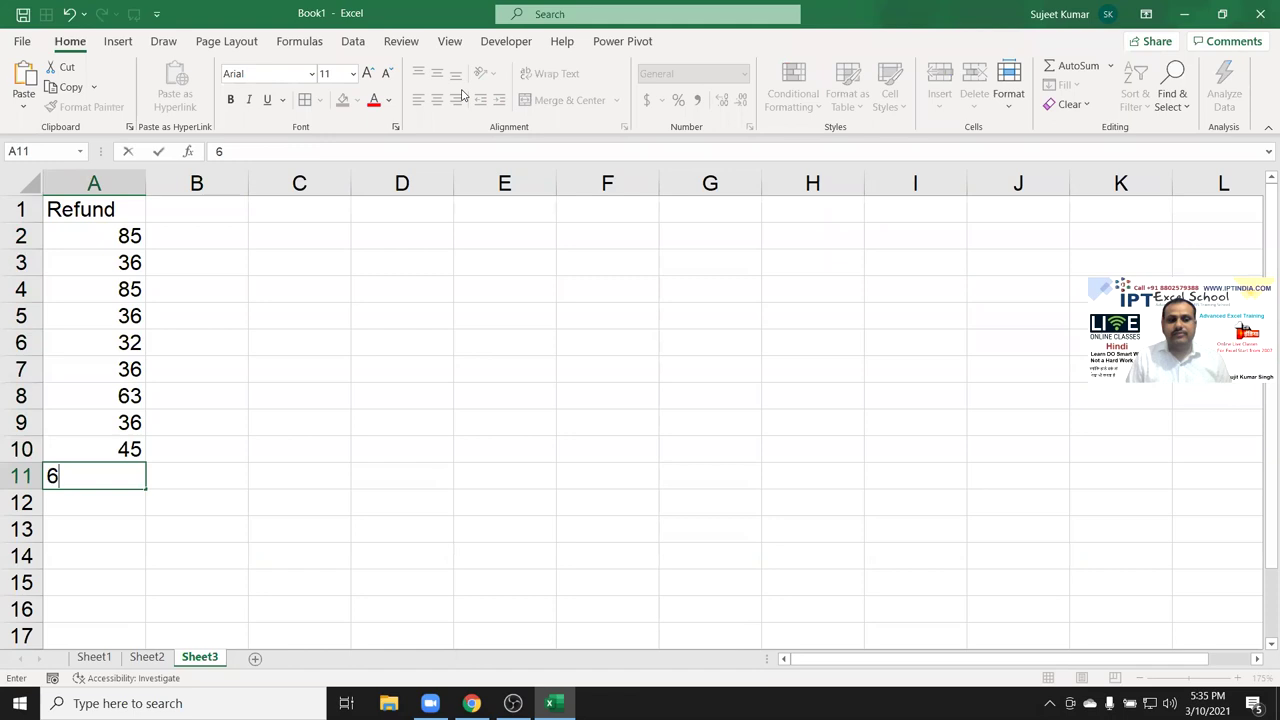
type("3")
key("Return")
type("36")
key("Return")
type("52")
key("Return")
type("36 32")
key("Return")
type("36")
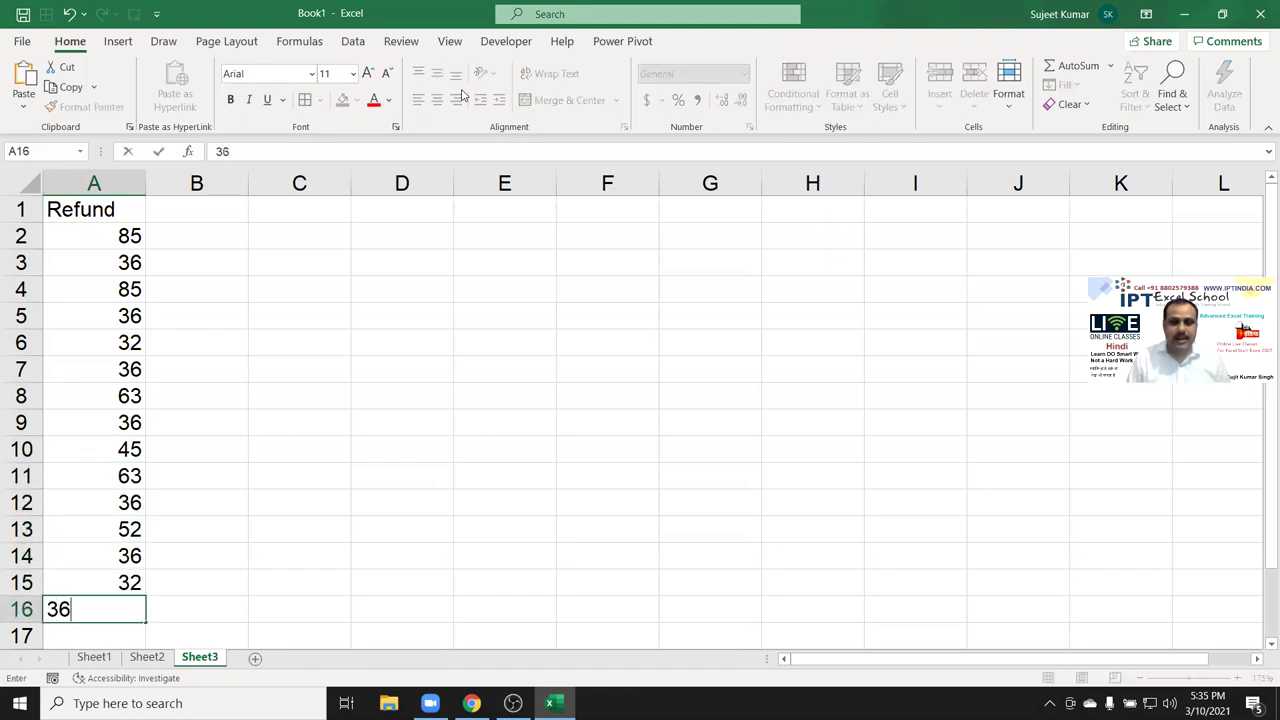
key("Return")
type("63")
key("Return")
type("52")
key("Return")
scroll(237, 320, "up", 1)
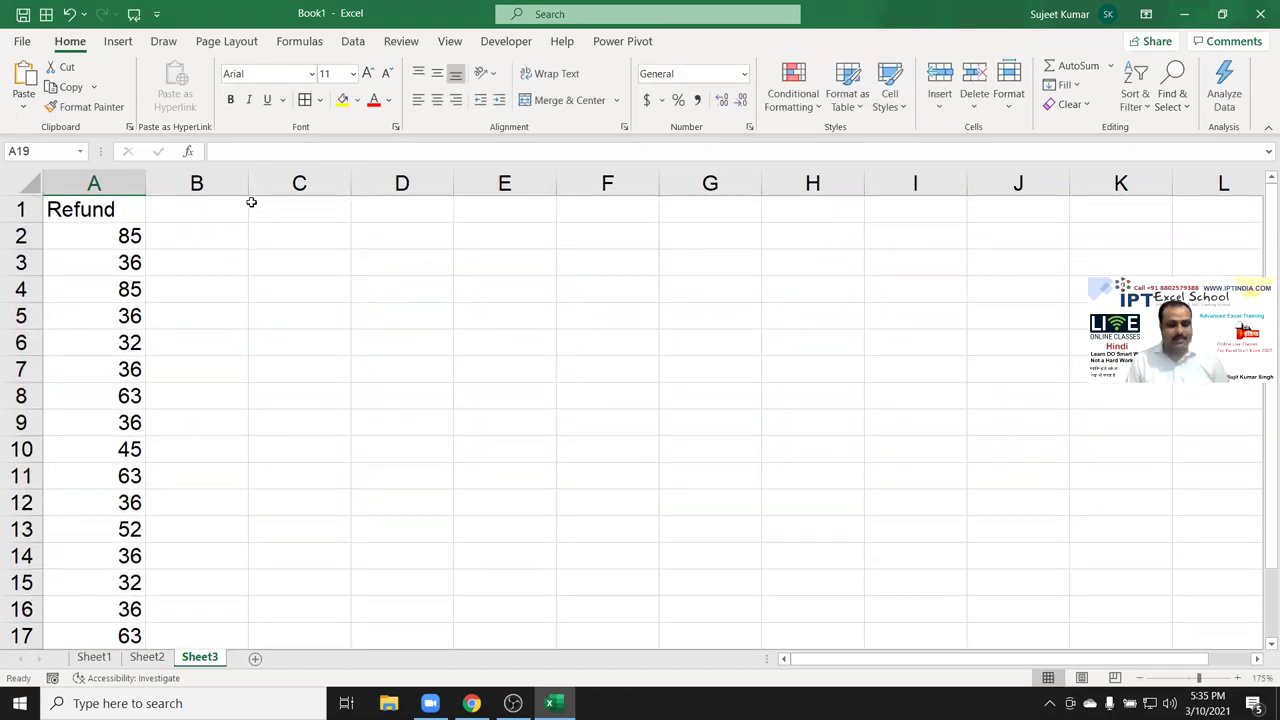
scroll(94, 343, "down", 4)
scroll(94, 343, "up", 4)
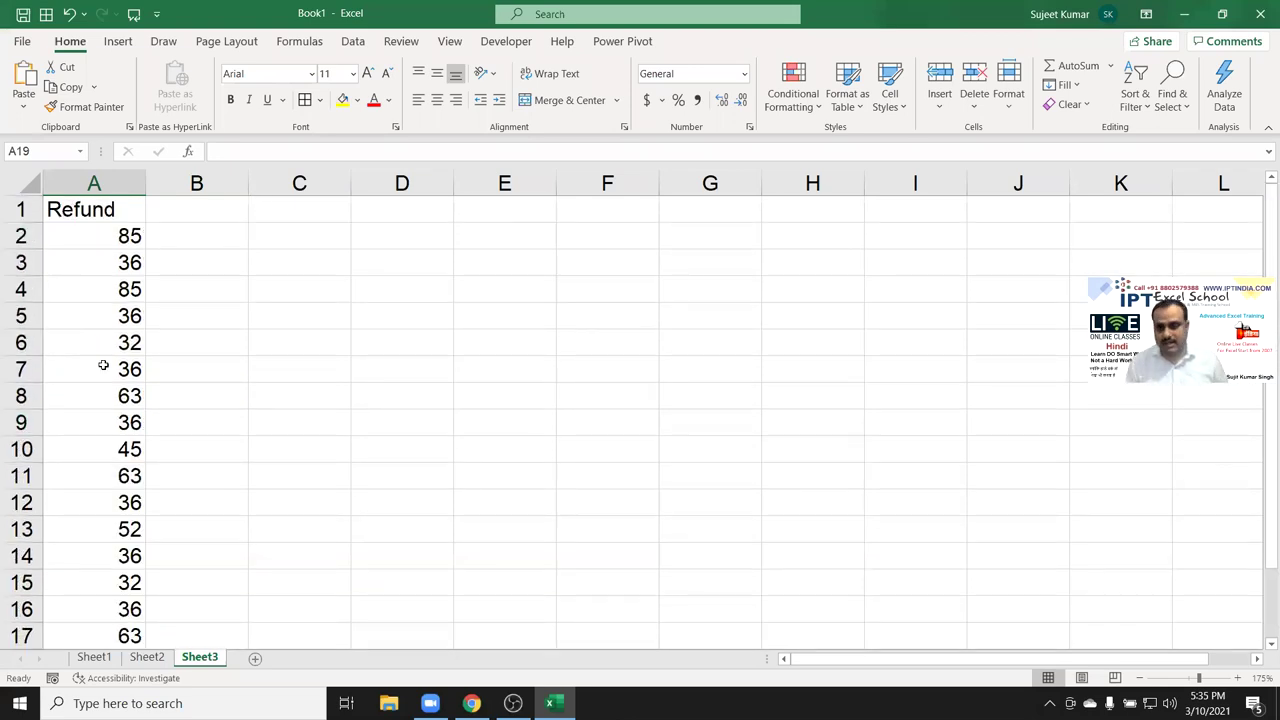
Enter 63 in B5 and B9, 25 in B13, and 25 in B18 after correcting a mistyped 52.
left_click(140, 287)
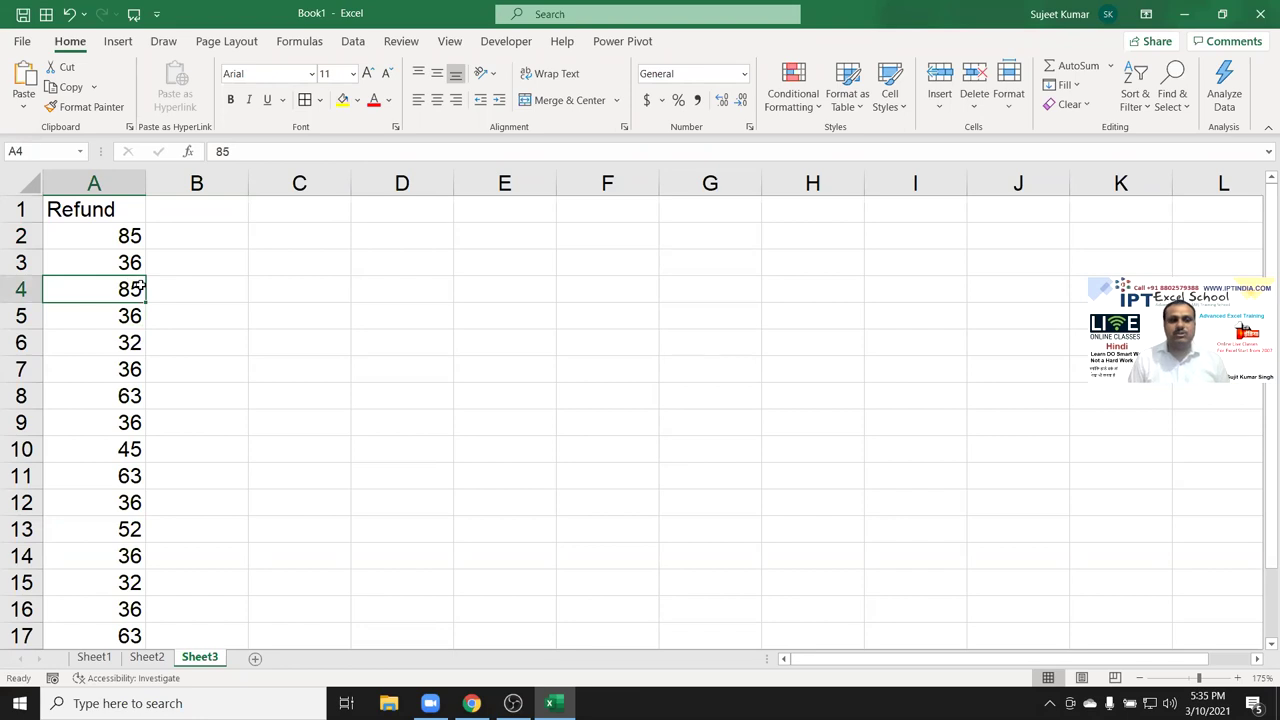
key("Down")
key("Right")
type("63")
key("Return")
key("Down")
key("Down")
key("Down")
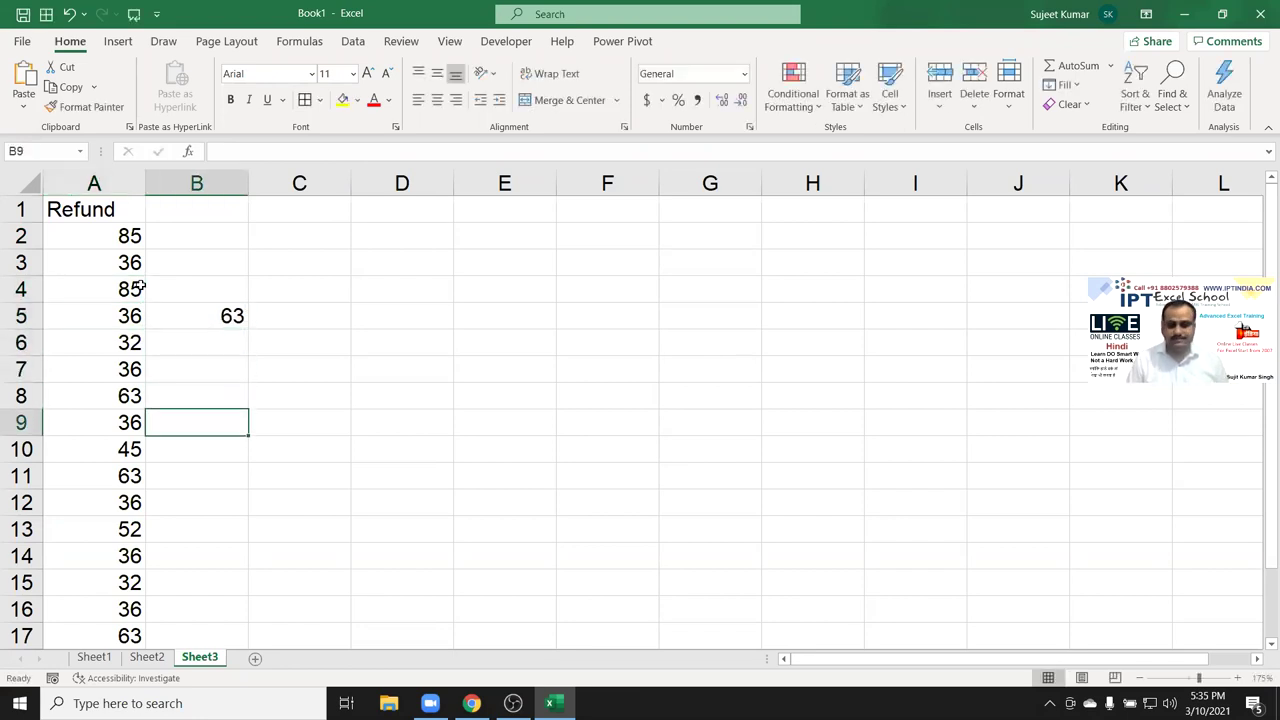
type("63")
key("Return")
key("Down")
key("Down")
key("Down")
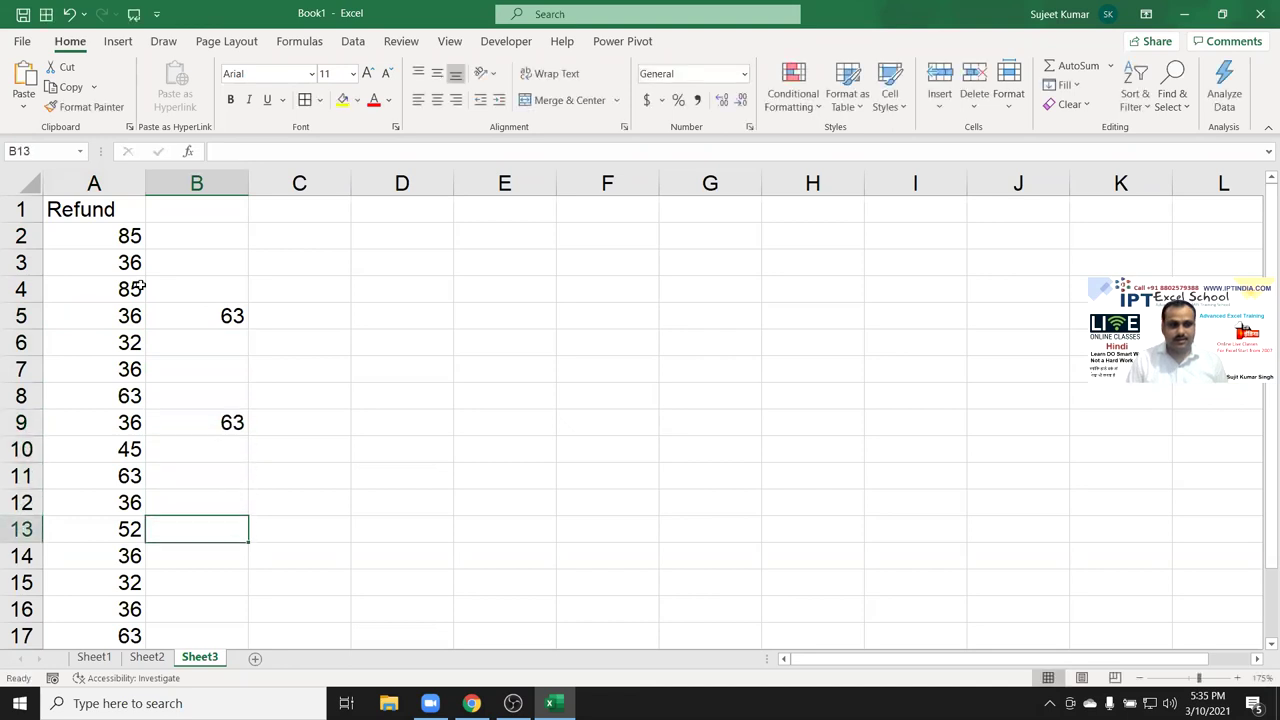
type("25")
key("Return")
key("Down")
key("Down")
key("Down")
key("Down")
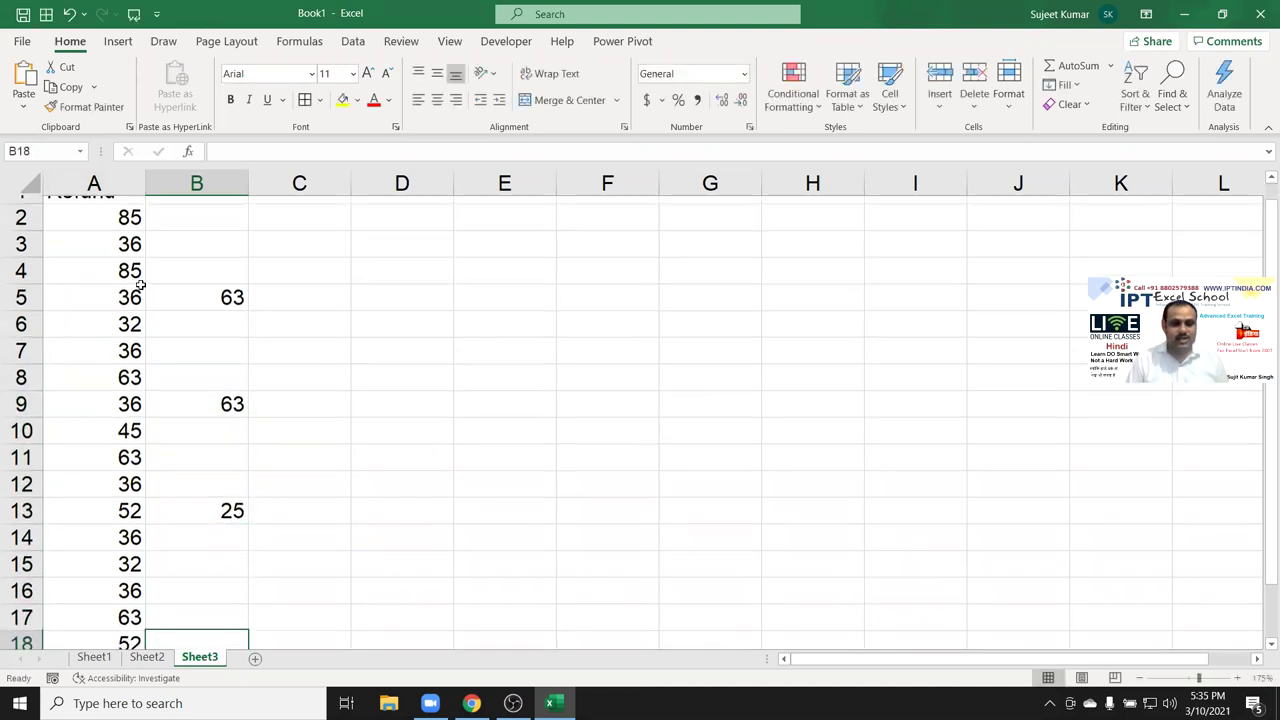
type("52")
key("Return")
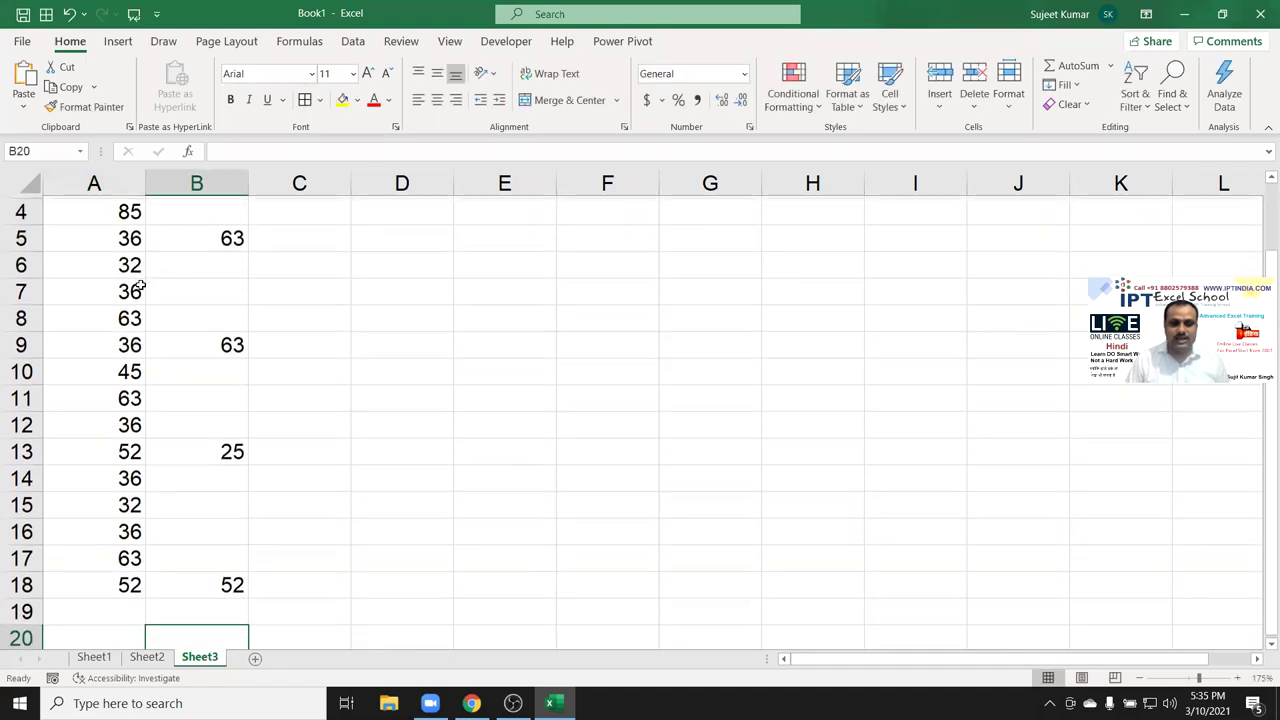
key("Up")
type("25")
key("Return")
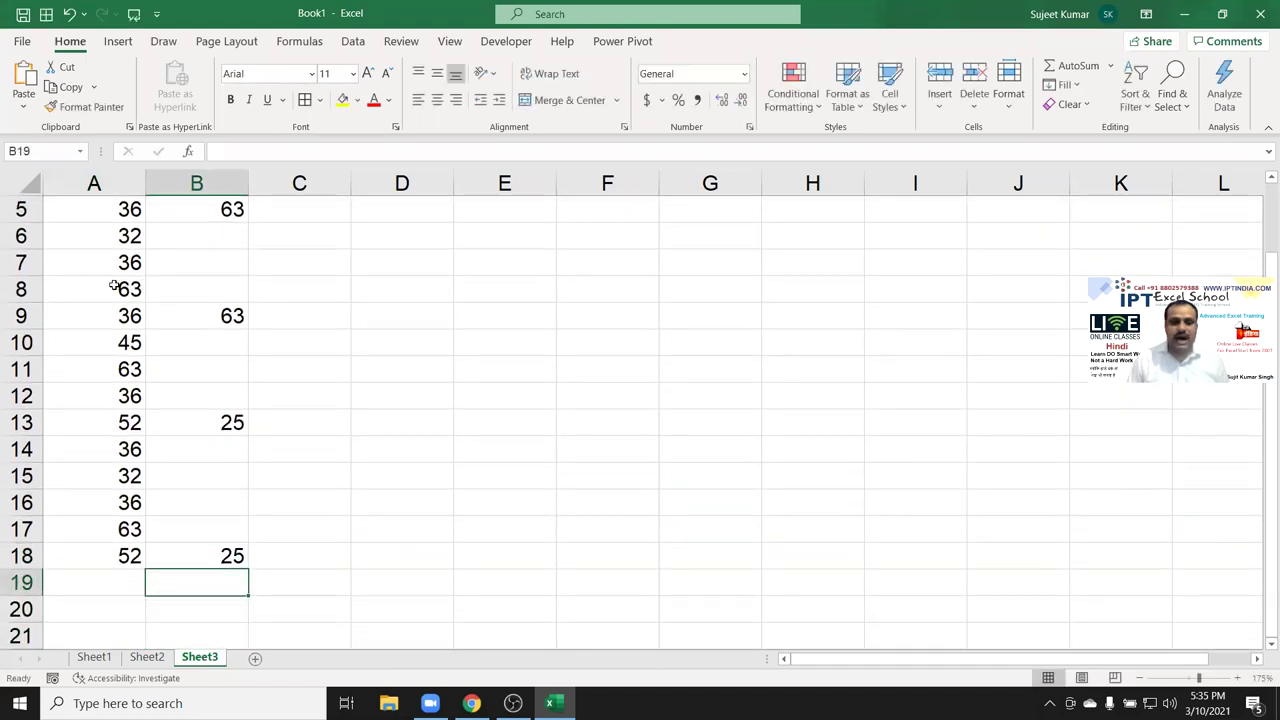
Select A2:B8 to compare the Refund values with their replacements.
scroll(105, 272, "up", 2)
left_click_drag(124, 244, 157, 384)
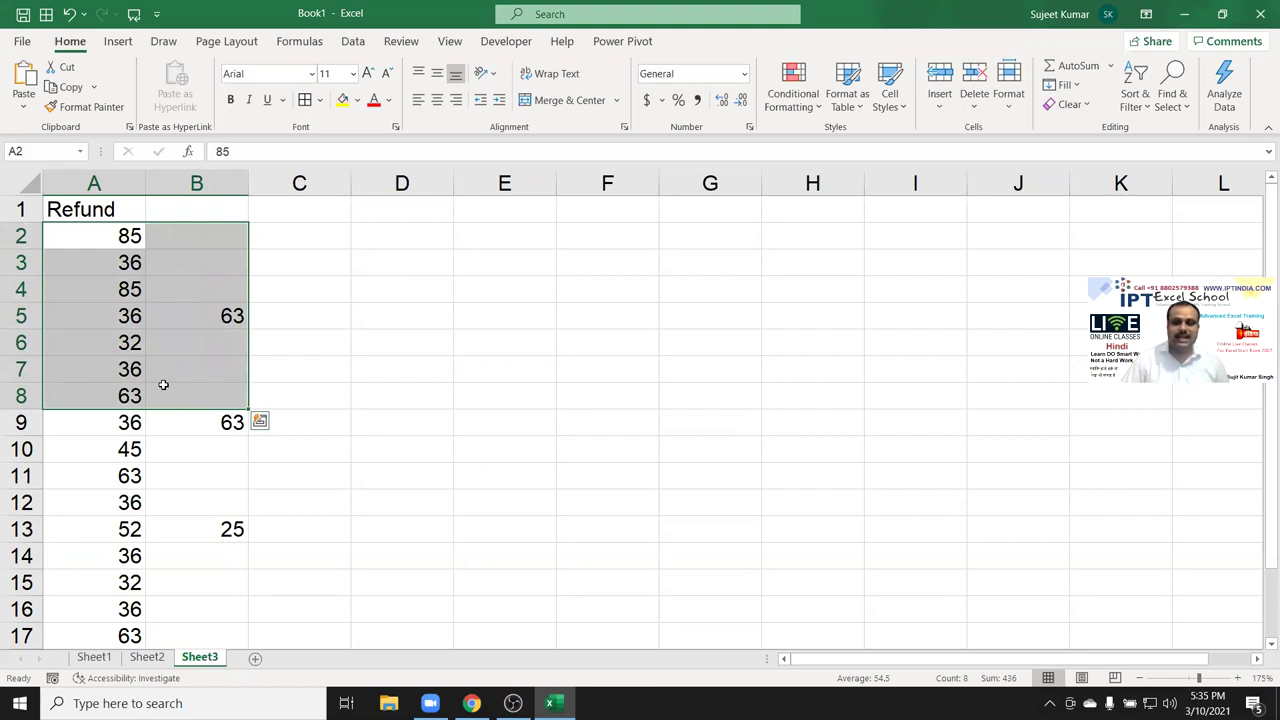
key("Down")
key("Down")
key("Down")
key("Down")
key("Down")
key("Down")
key("Down")
key("Down")
key("Down")
key("Down")
key("Up")
key("Up")
key("Up")
key("Up")
key("Up")
key("Up")
key("Up")
key("Up")
key("Up")
key("Up")
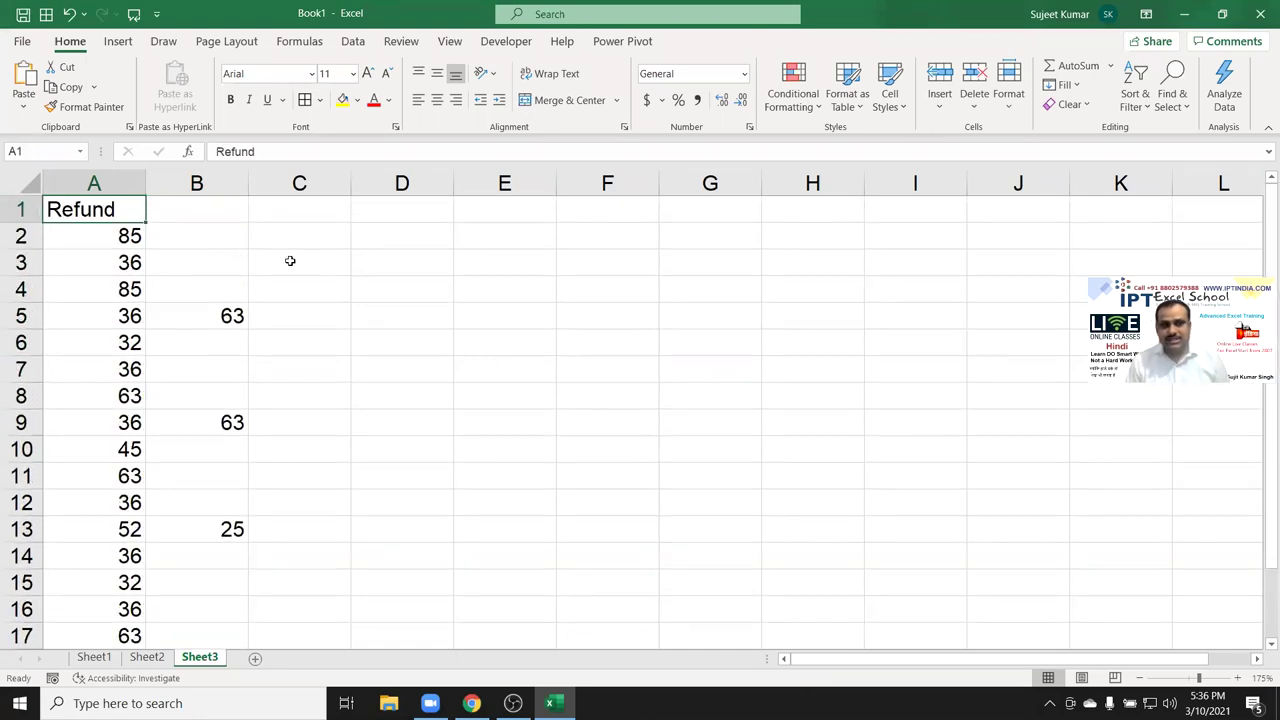
Copy the 63 values from B5 and B9 into A5 and A9.
left_click_drag(220, 233, 218, 262)
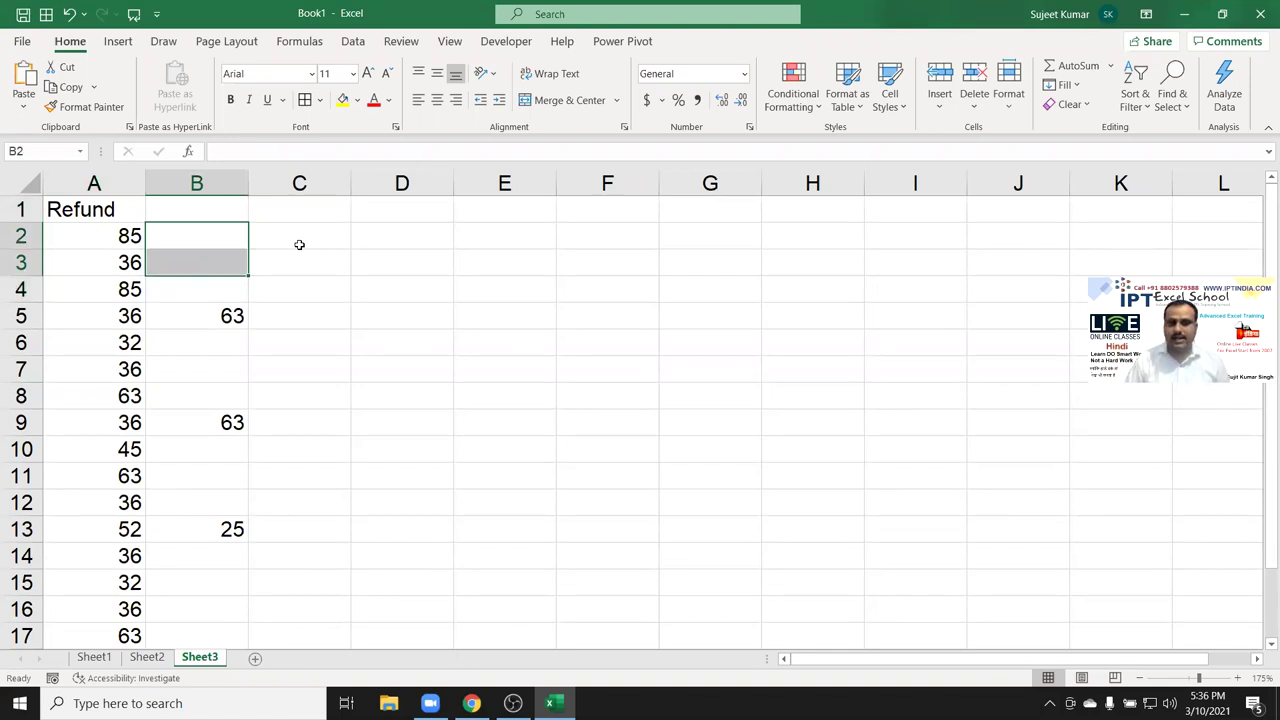
key("Down")
key("Down")
key("Down")
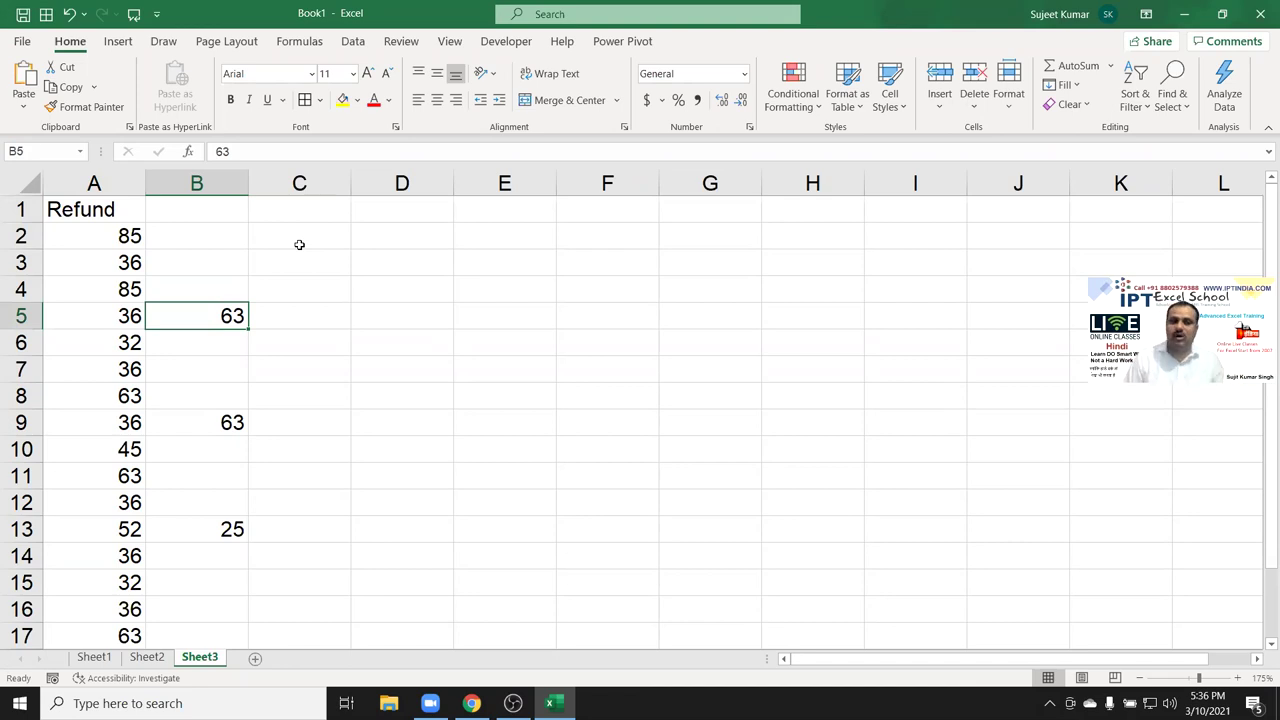
key("Up")
key("Up")
key("Up")
key("Down")
key("Down")
key("Down")
key("ctrl+c")
key("Left")
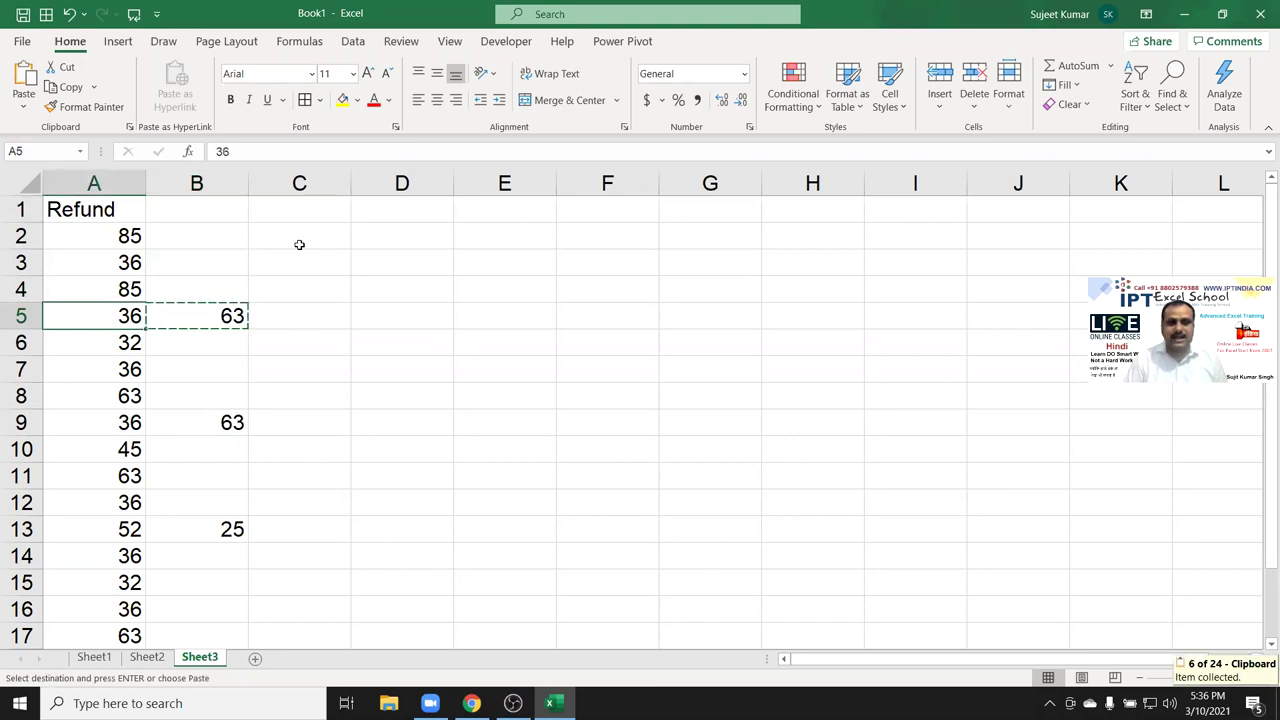
key("Return")
key("Down")
key("Down")
key("Down")
key("Right")
key("Right")
key("Down")
key("Left")
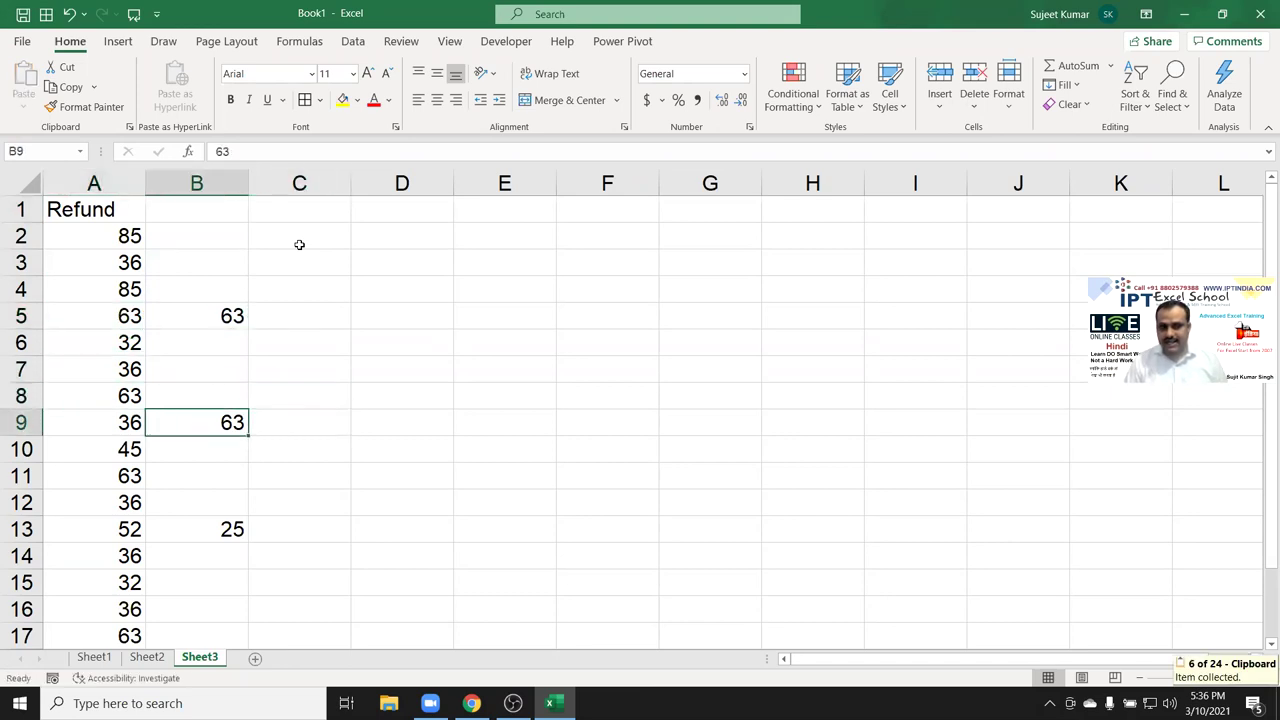
key("ctrl+c")
key("Left")
key("Return")
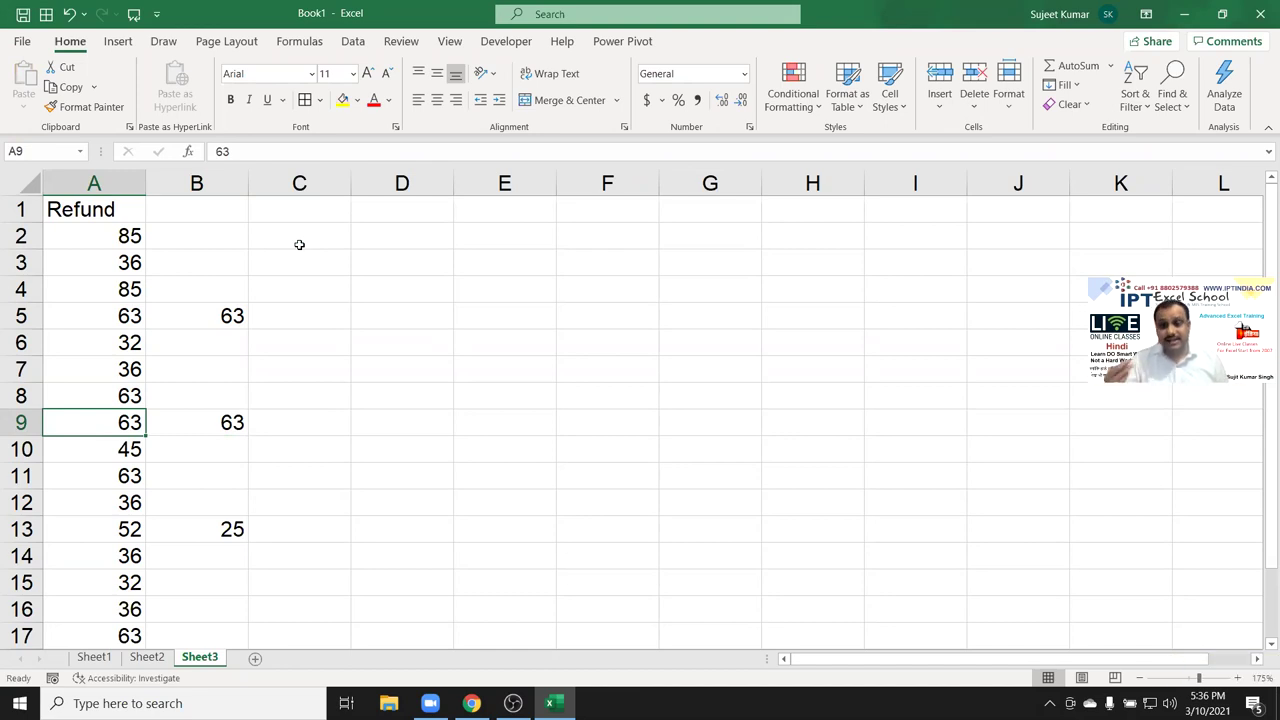
Undo the manual pastes and select all of column B.
key("ctrl+z")
key("ctrl+z")
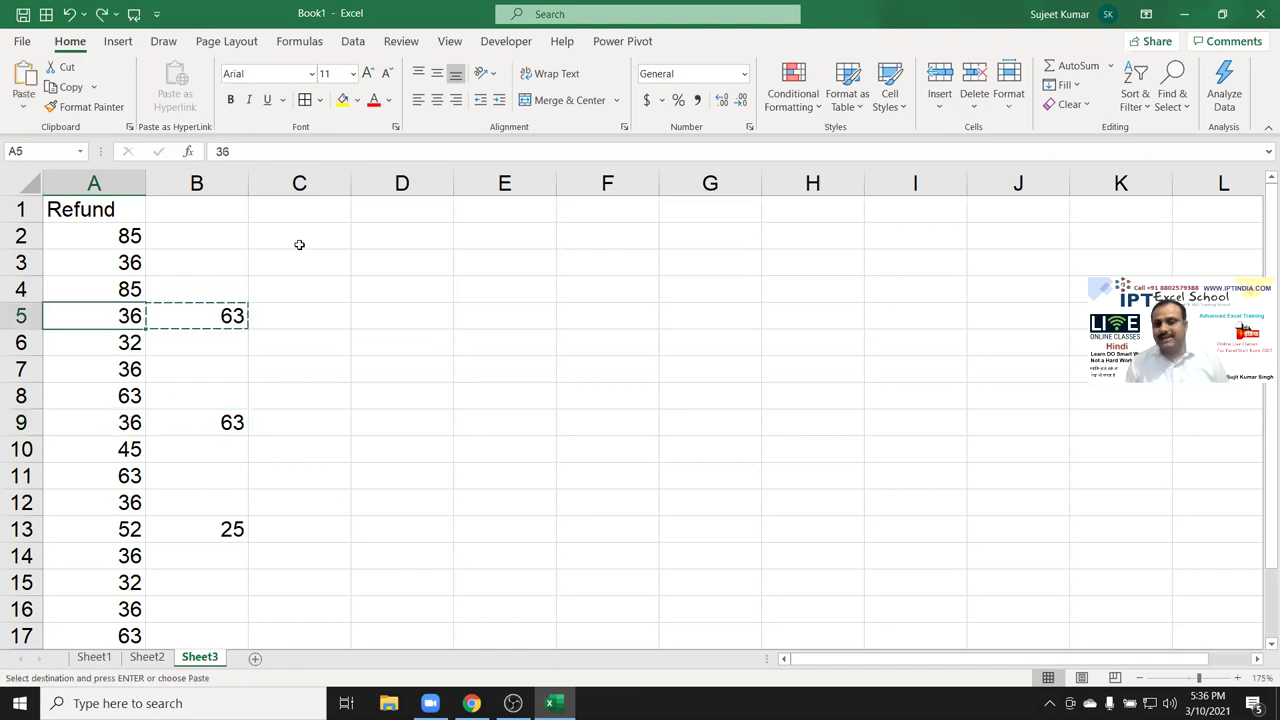
key("Escape")
left_click(199, 183)
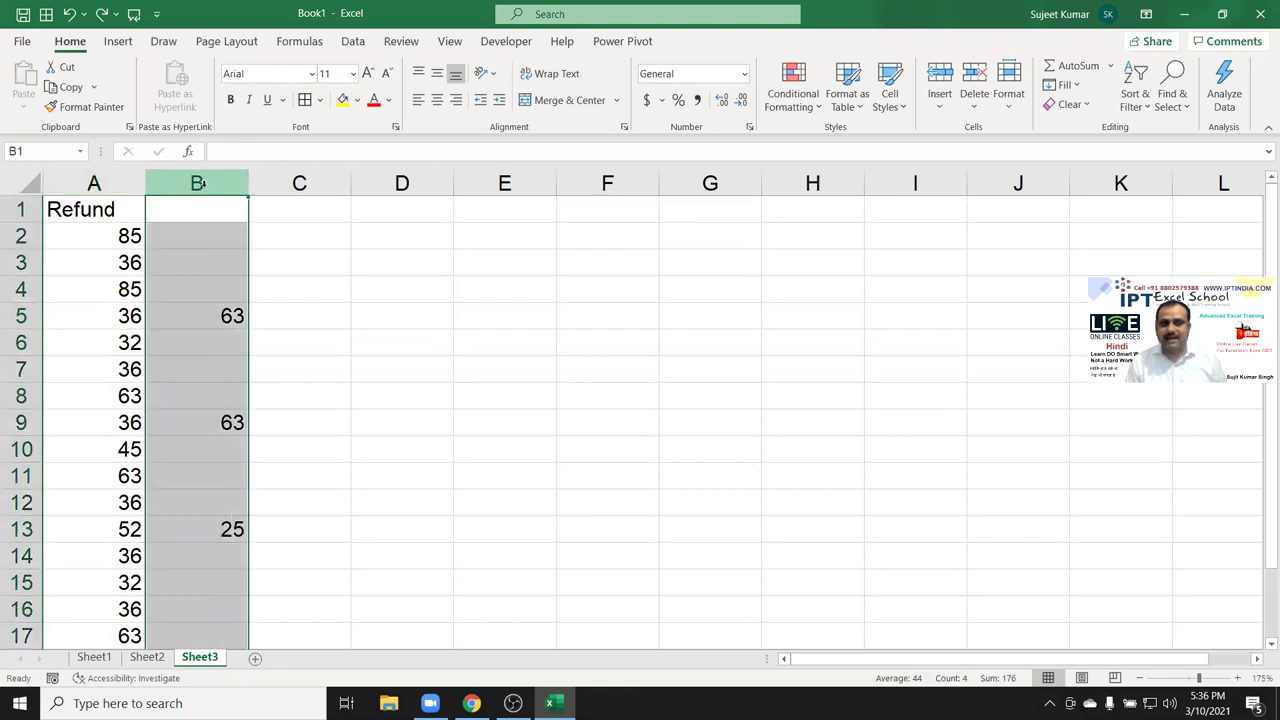
Copy column B and Paste Special it onto column A with Skip blanks enabled.
key("ctrl+c")
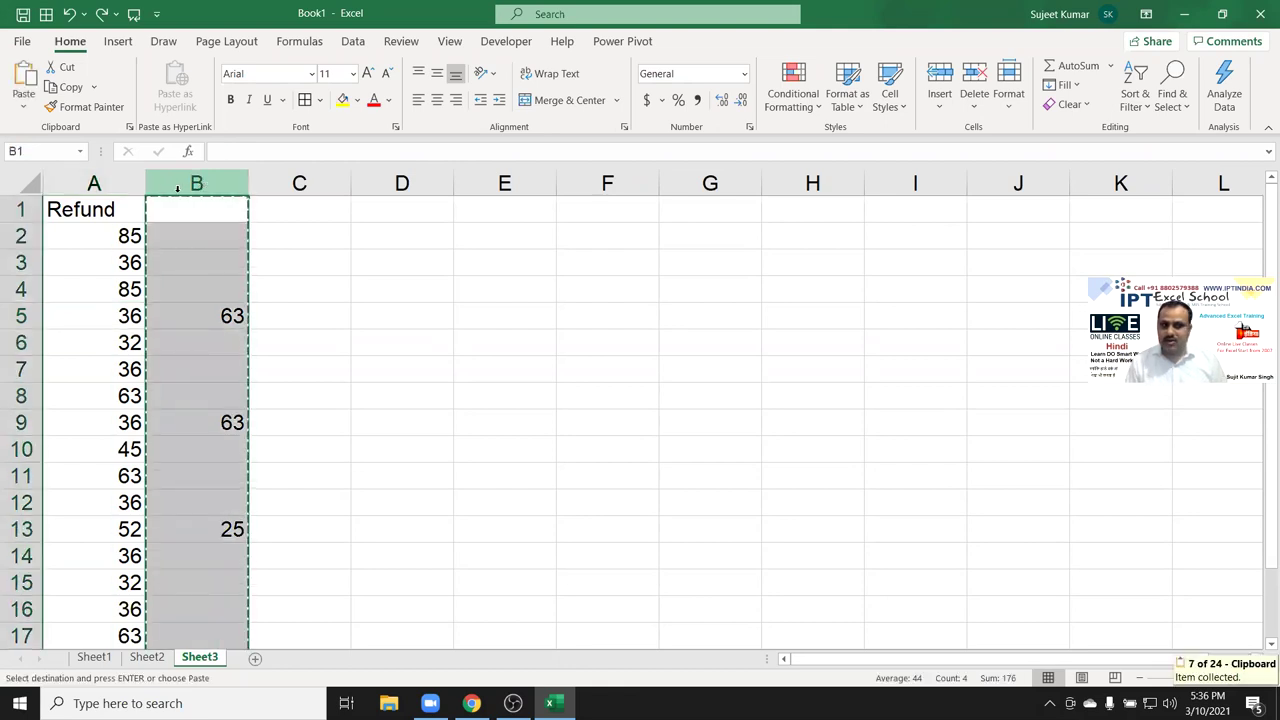
left_click(127, 183)
right_click(134, 185)
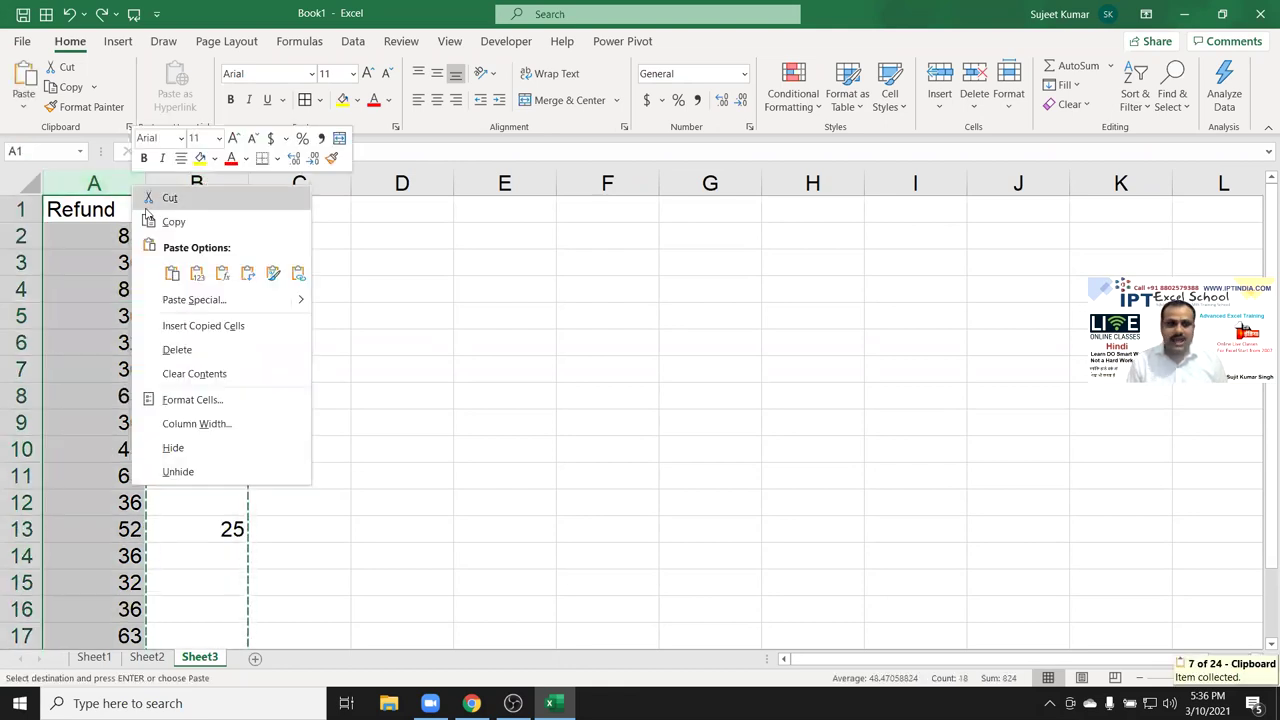
left_click(203, 299)
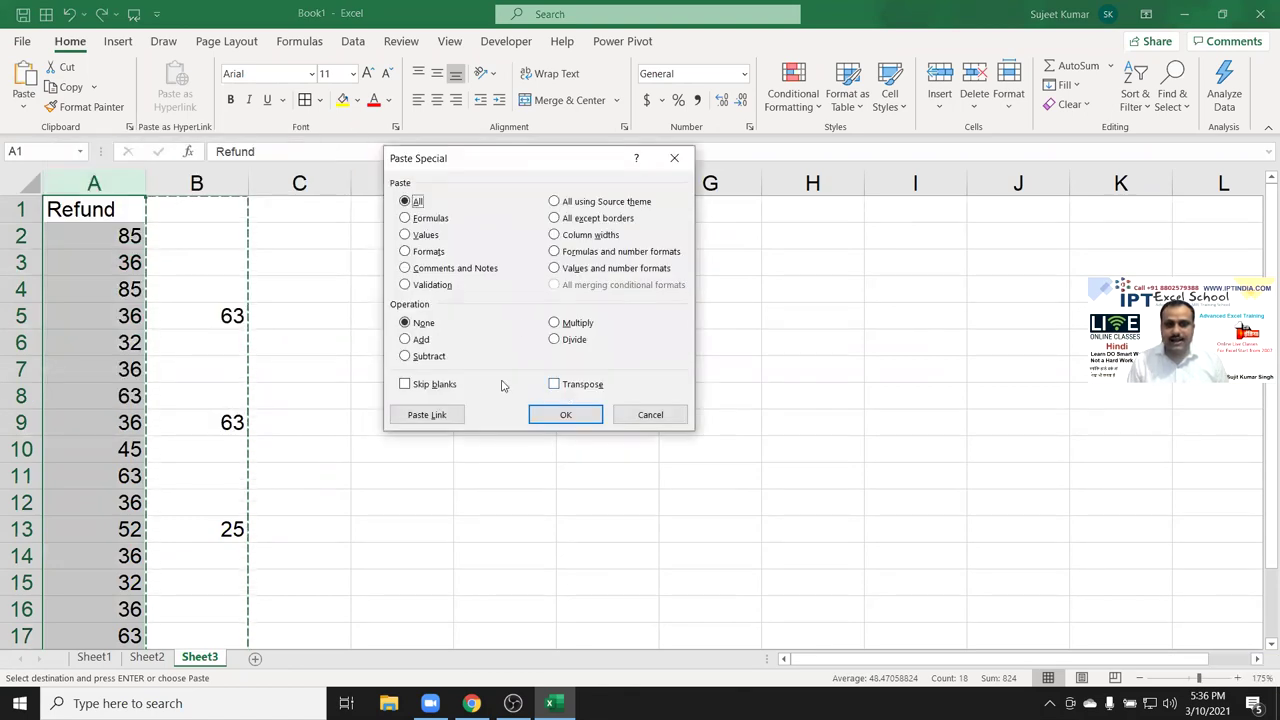
left_click(435, 388)
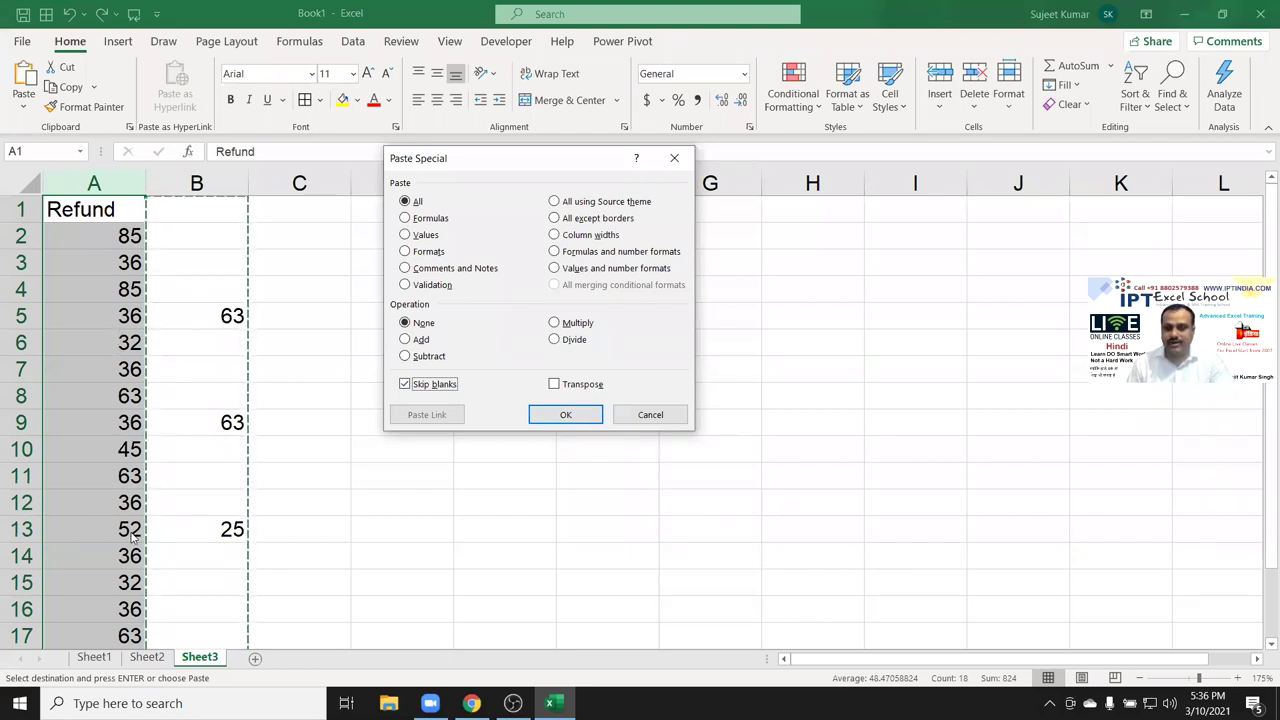
left_click(565, 414)
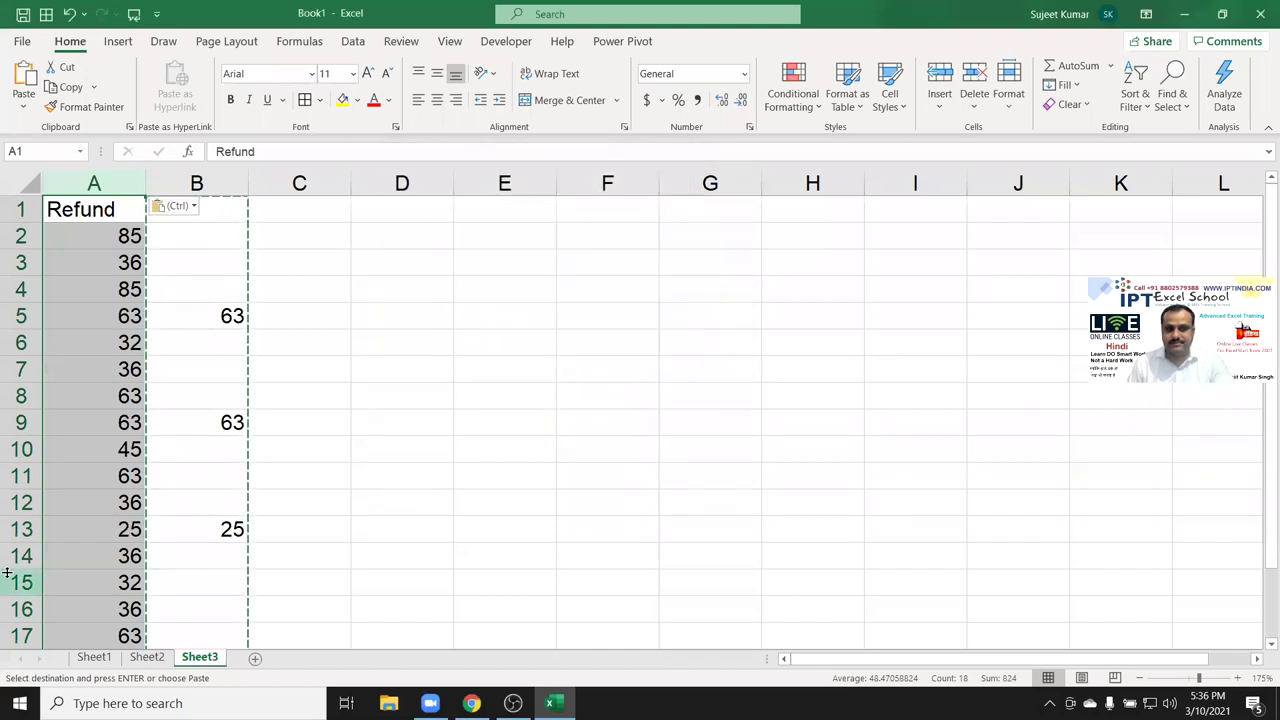
Check the replaced values in A13, A9 and A5.
left_click(115, 528)
left_click(115, 420)
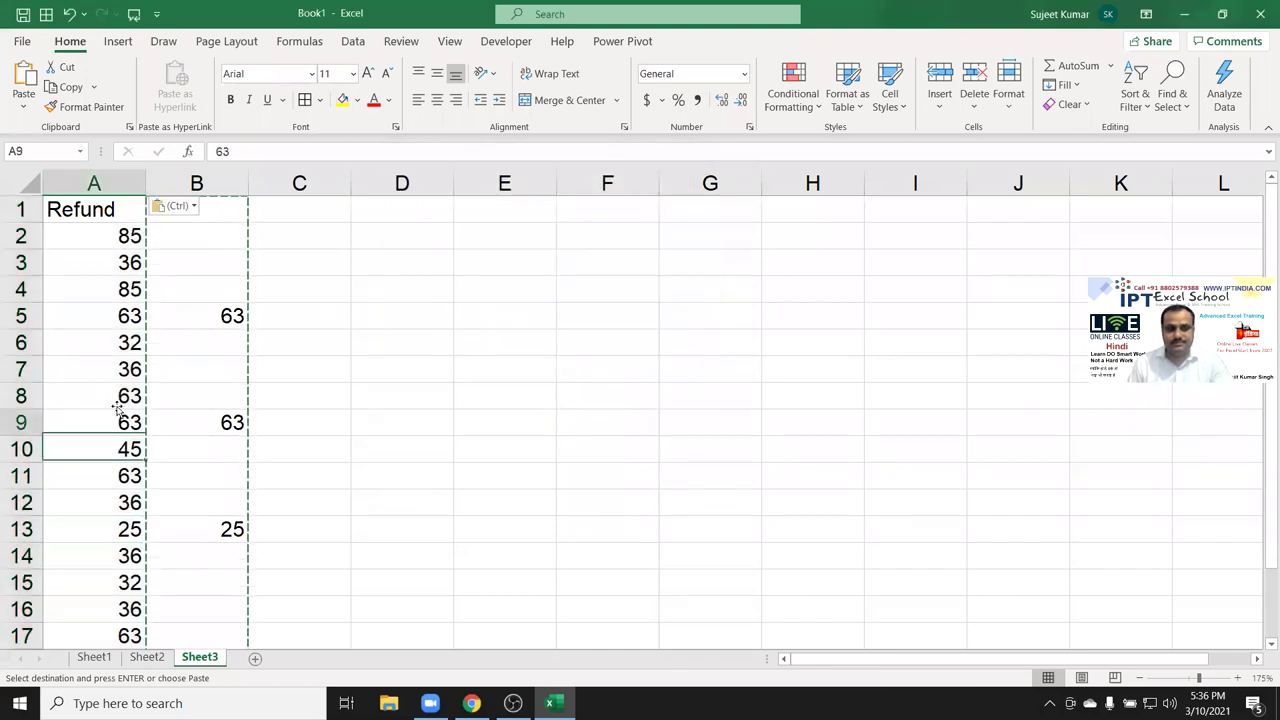
left_click(115, 316)
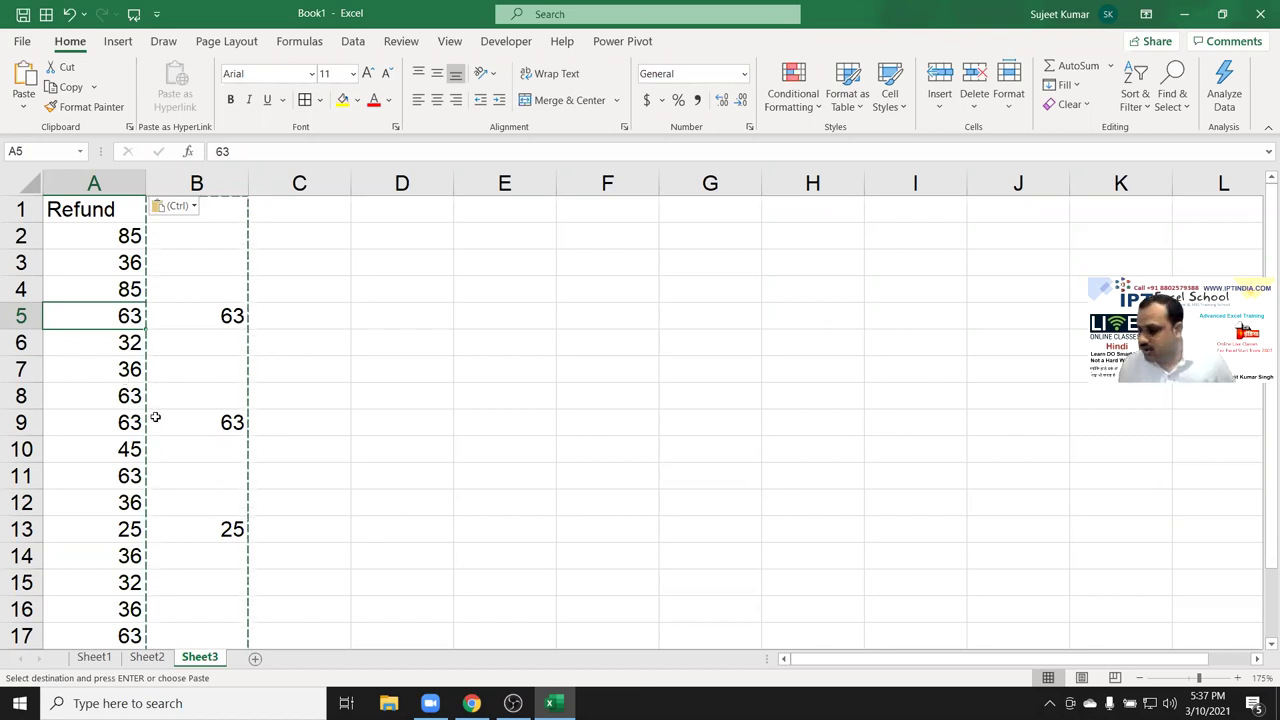
Select the data area, delete the stray 63, 63 and 25 from column B, and dismiss the copy marquee.
mouse_move(100, 210)
left_mouse_down()
mouse_move(310, 546)
mouse_move(355, 663)
left_mouse_up()
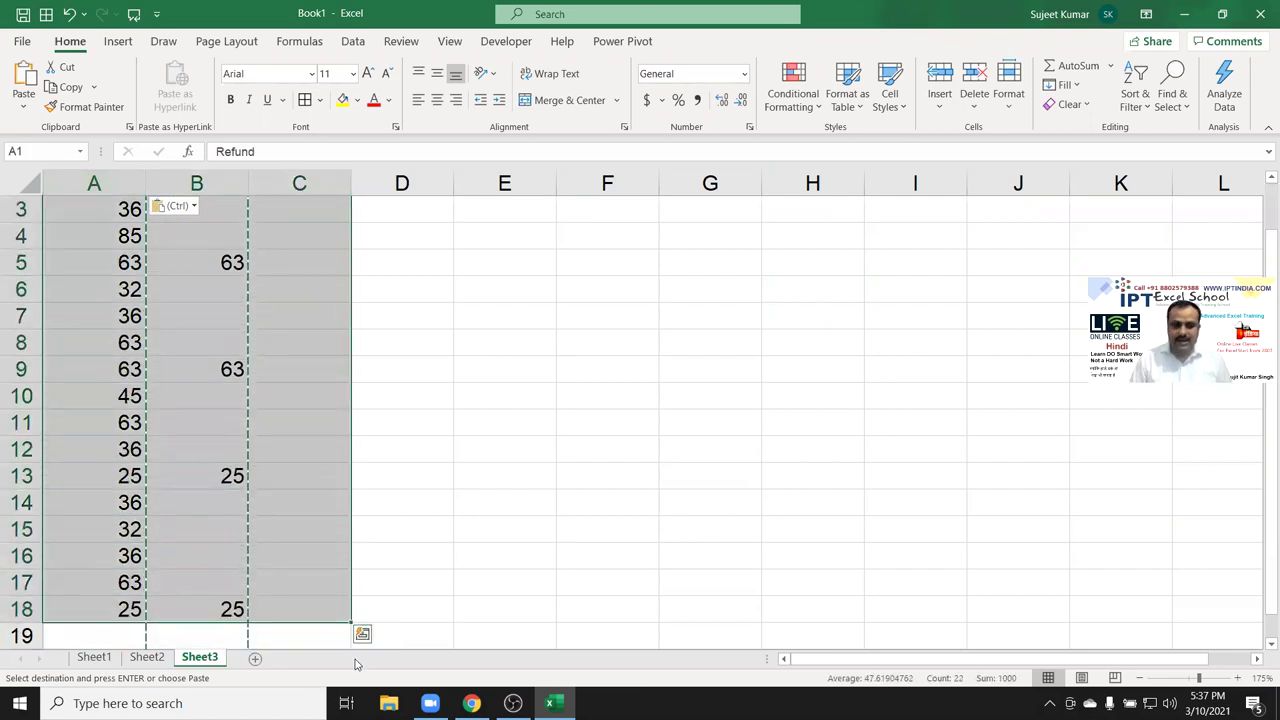
key("ctrl+Home")
key("Return")
key("Delete")
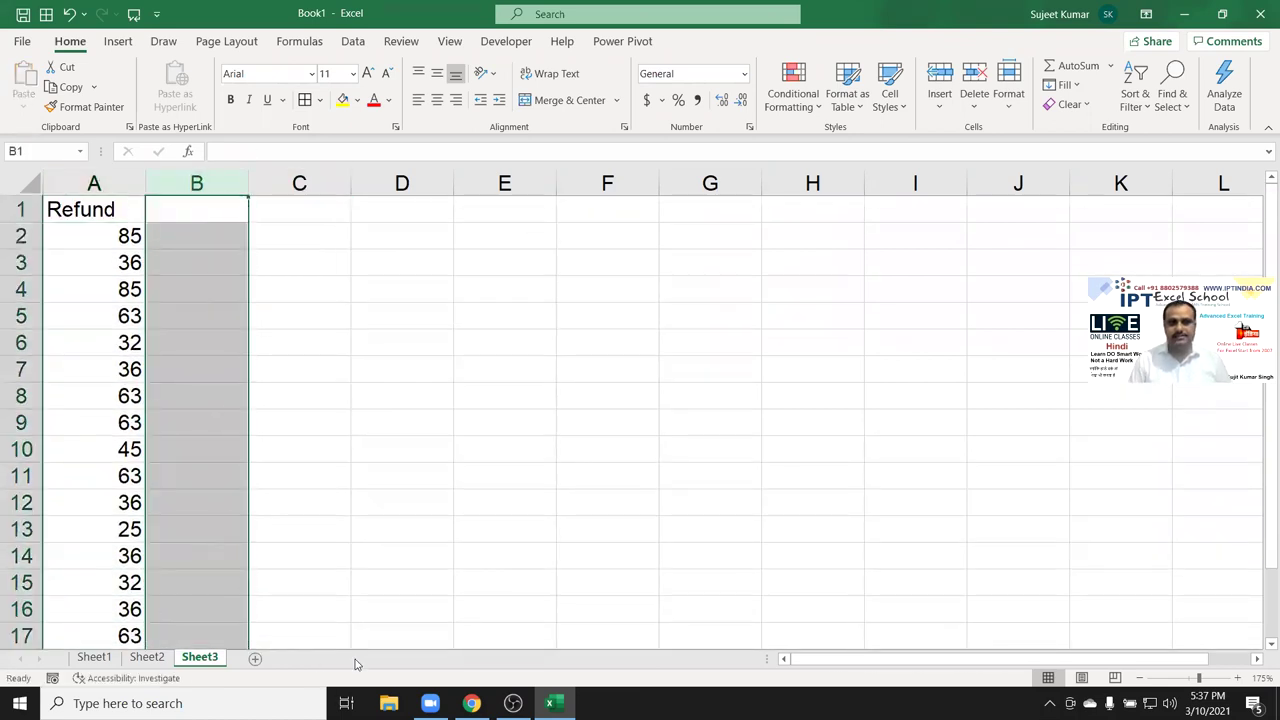
Delete the Refund values in A6, A12 and A17.
key("Down")
key("Down")
key("Down")
key("Down")
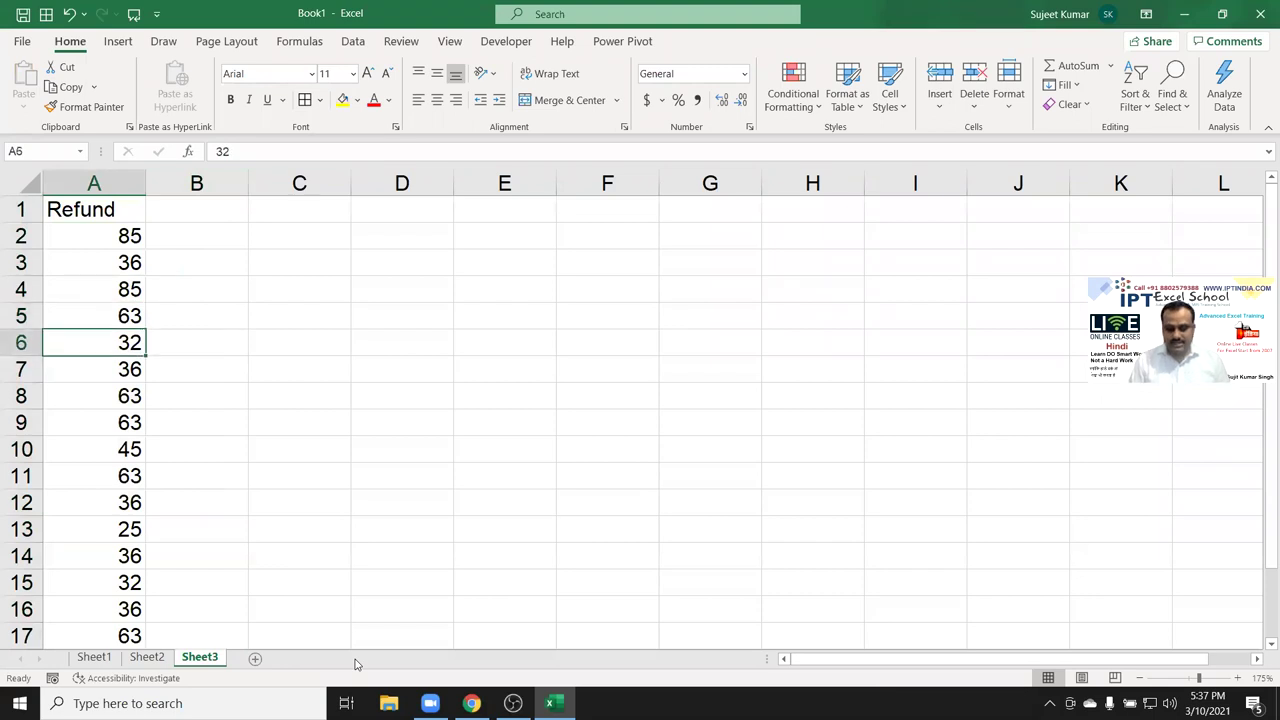
key("Delete")
key("Down")
key("Down")
key("Down")
key("Down")
key("Down")
key("Down")
key("Delete")
key("Down")
key("Down")
key("Down")
key("Down")
key("Down")
key("Delete")
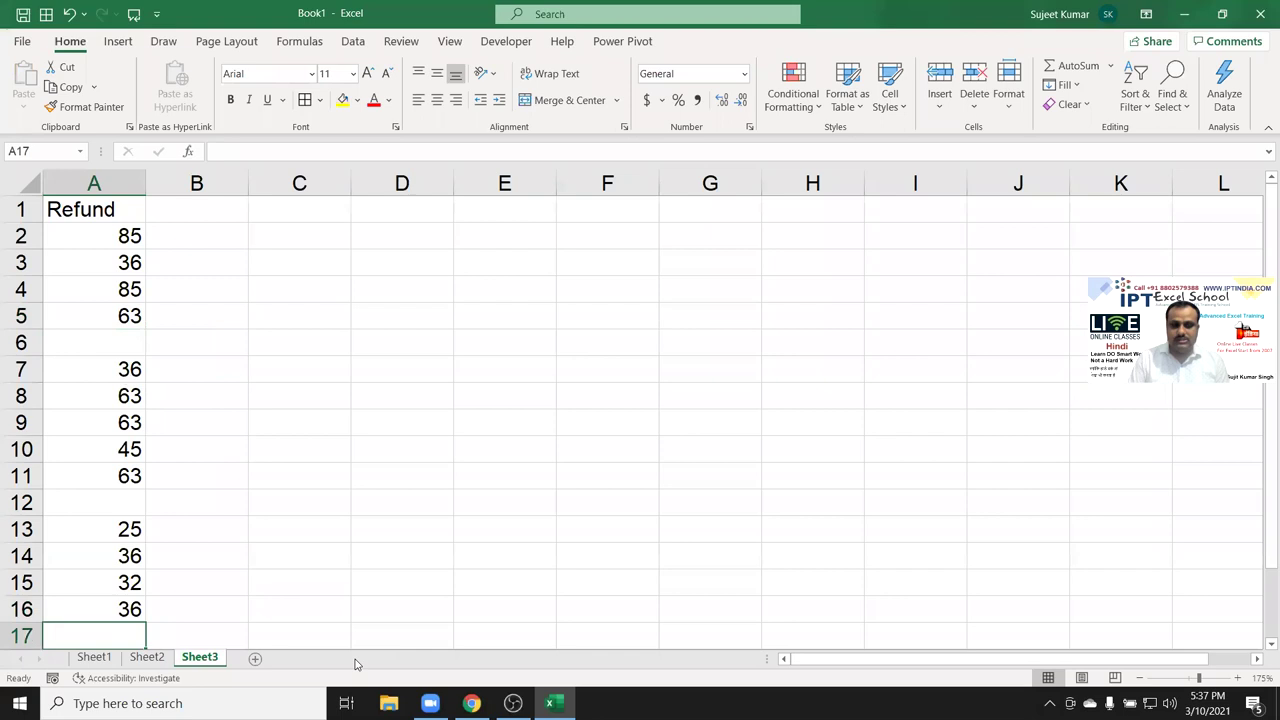
scroll(346, 660, "down", 2)
scroll(346, 660, "up", 2)
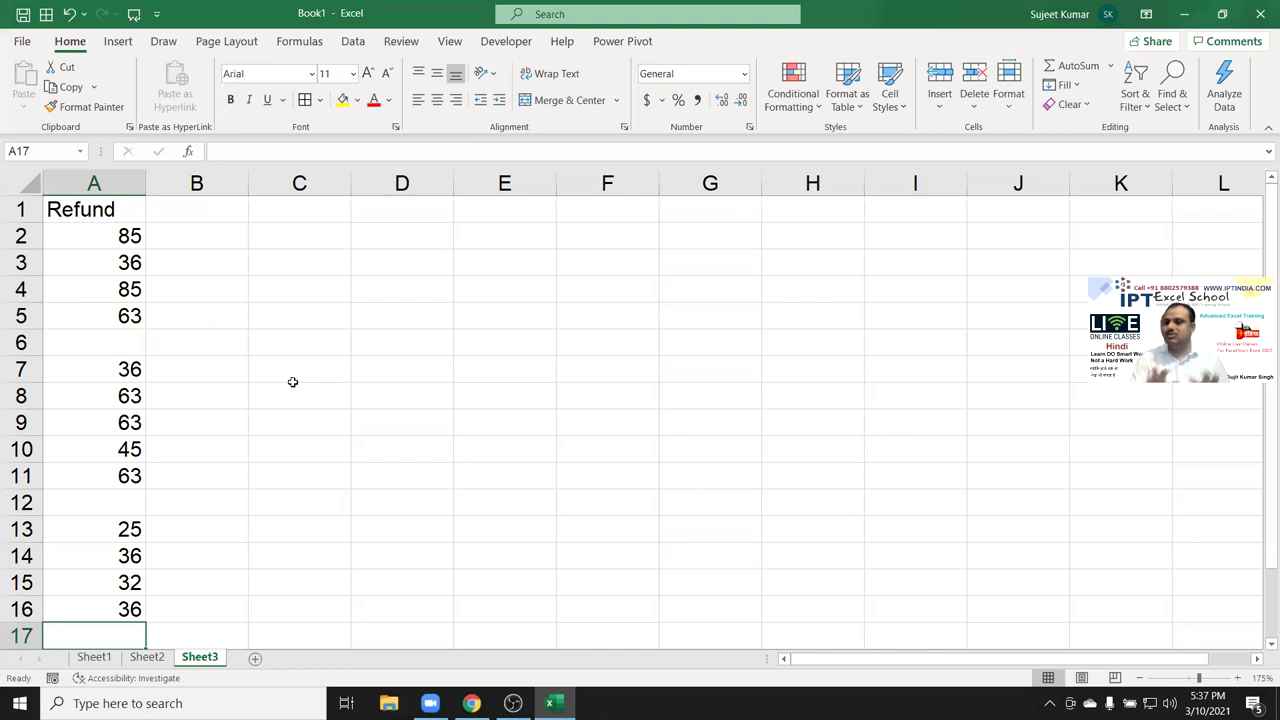
Select A1:A18 and bring up the Sort & Filter options.
left_click_drag(116, 204, 97, 599)
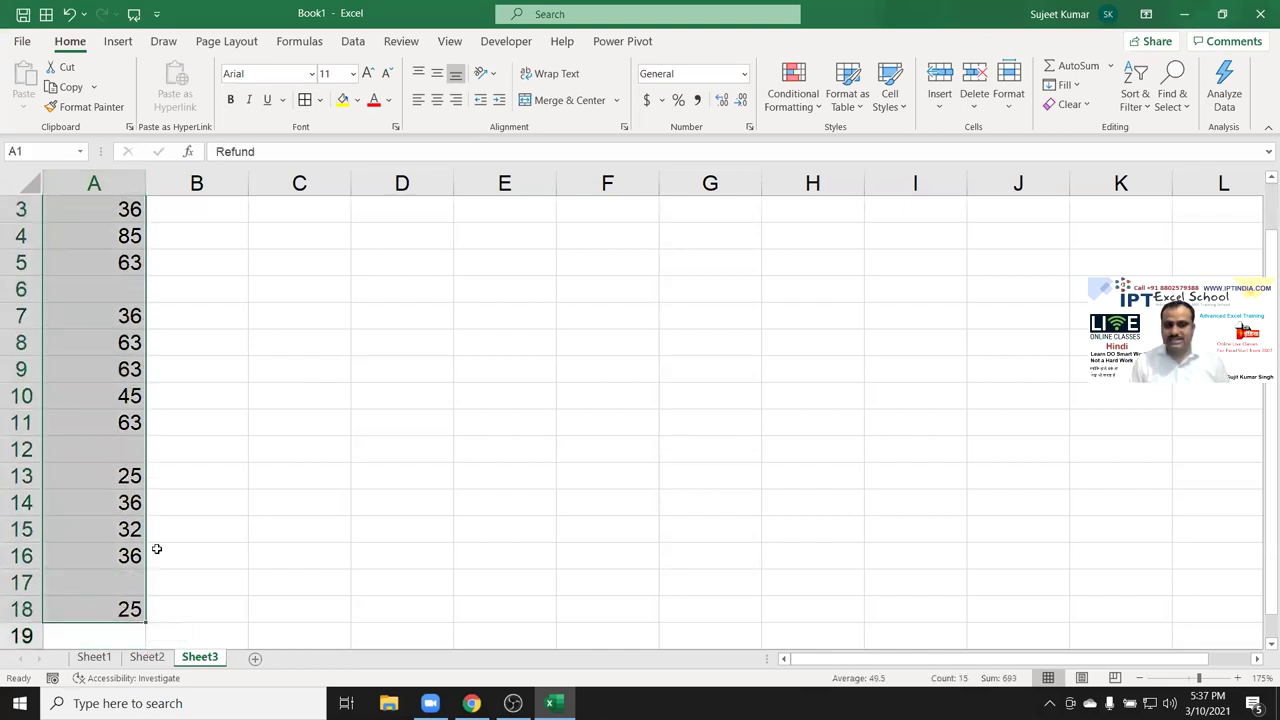
scroll(600, 400, "up", 1)
left_click(1138, 104)
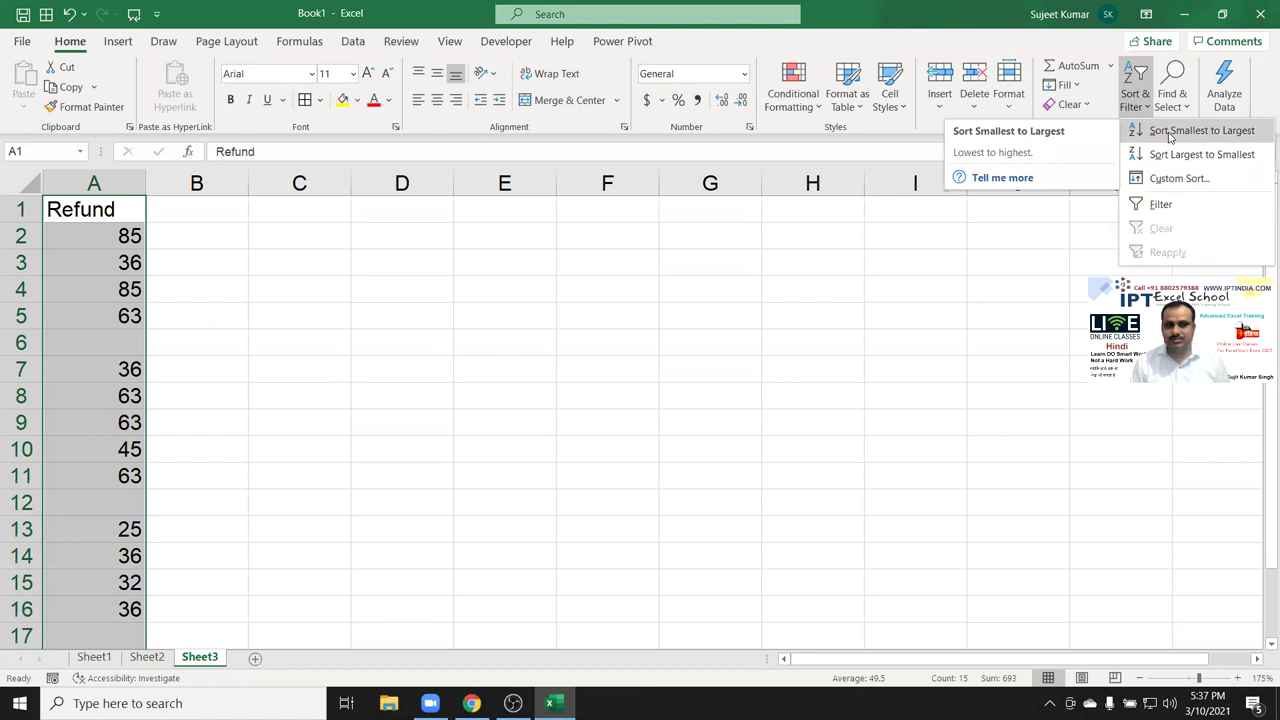
left_click(1170, 131)
scroll(100, 437, "down", 3)
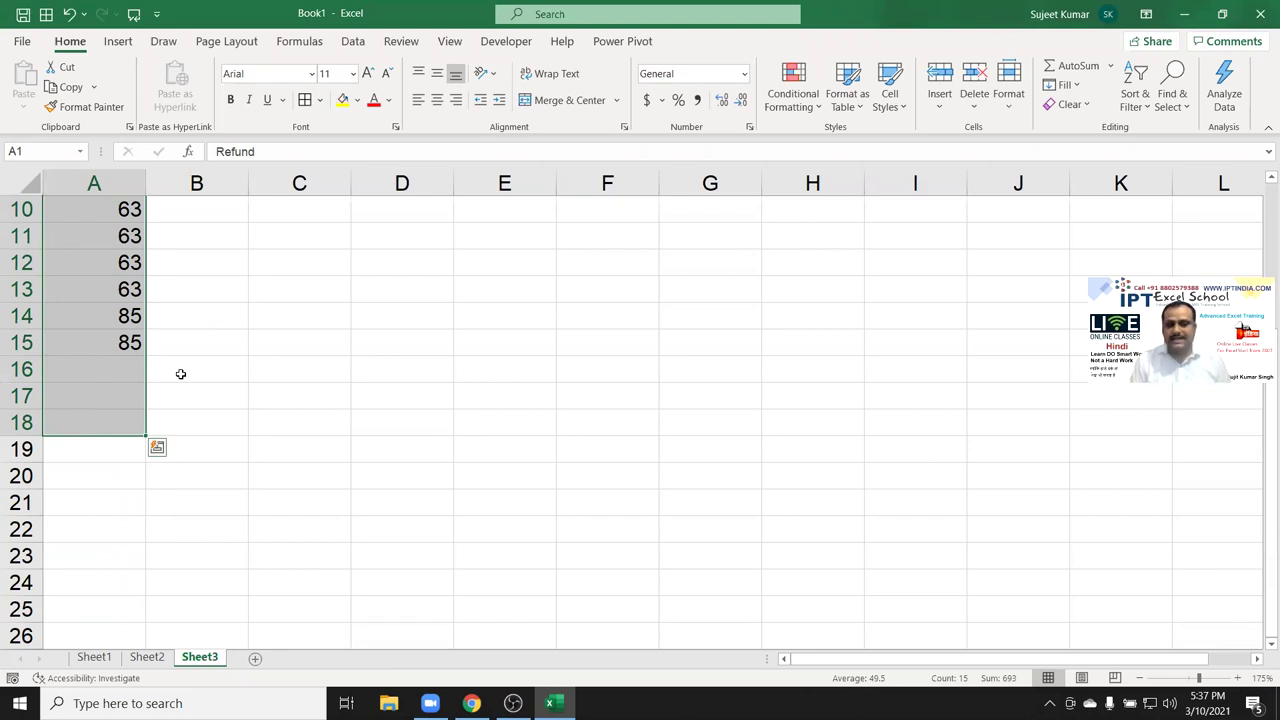
key("ctrl+z")
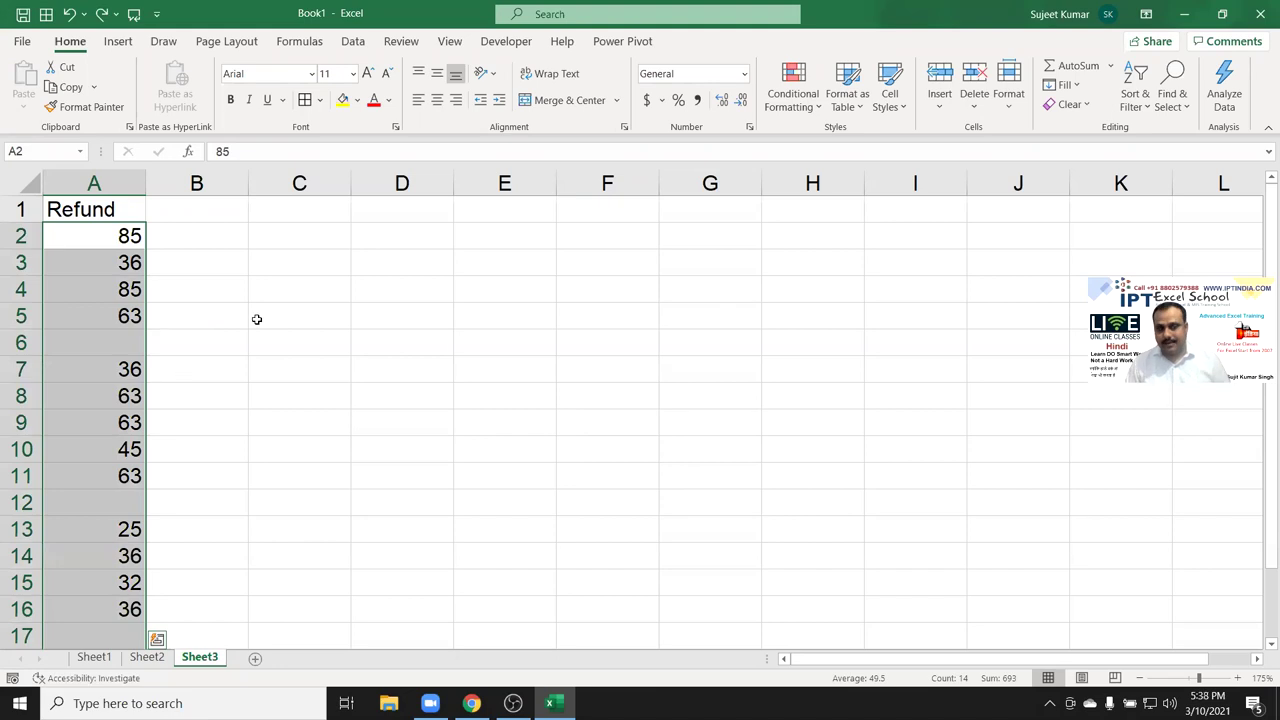
left_click_drag(217, 371, 214, 362)
left_click(214, 345)
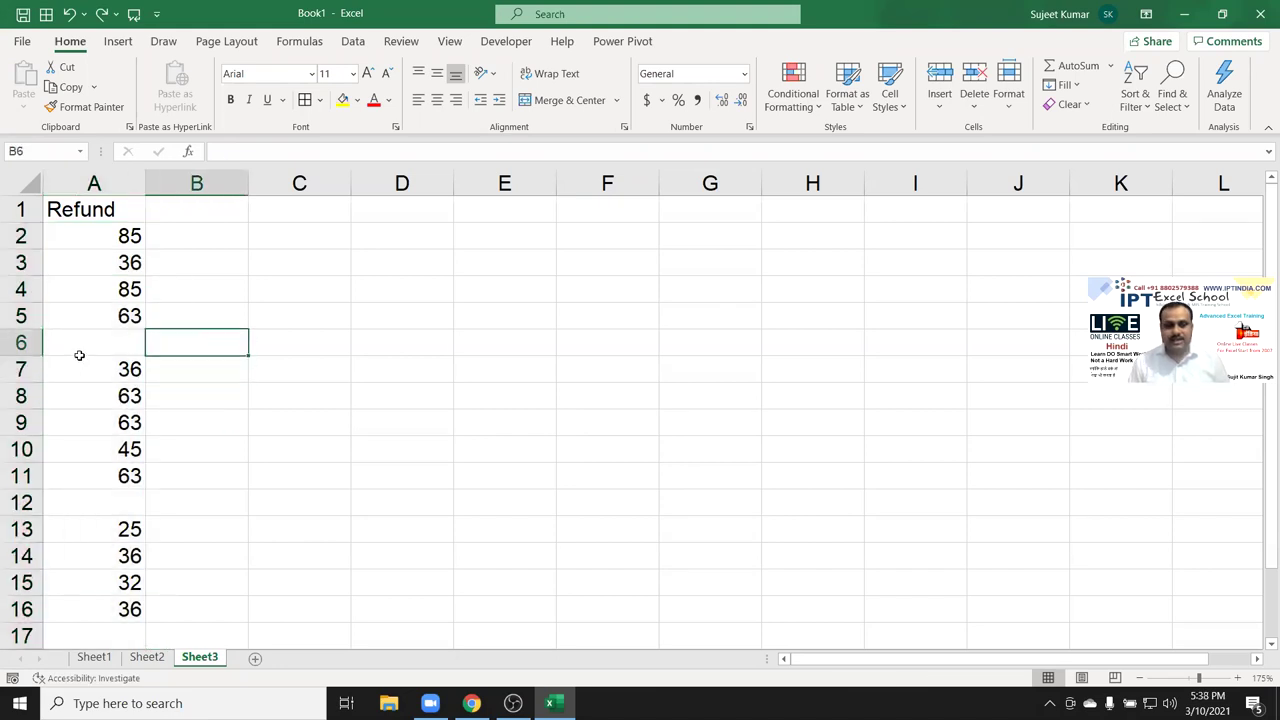
left_click(79, 357)
left_click(90, 342)
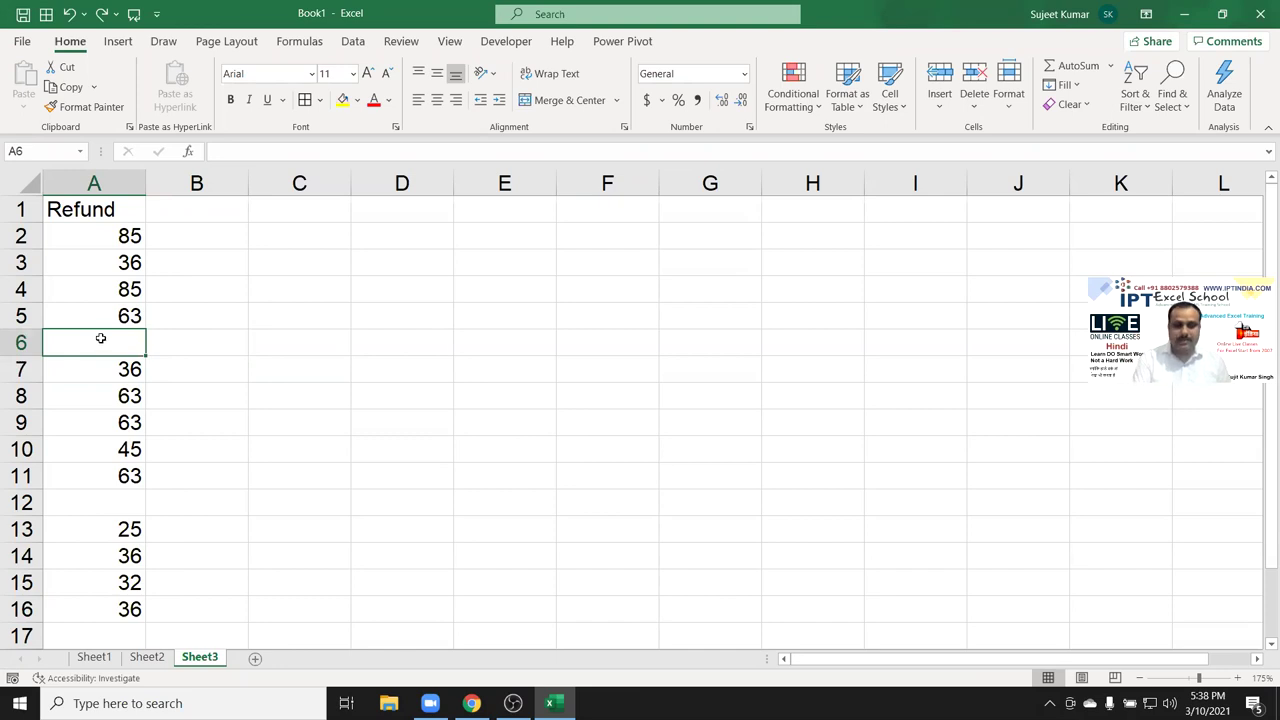
Select blank cells with Go To Special > Blanks, then clear that selection.
key("ctrl+g")
left_click(634, 467)
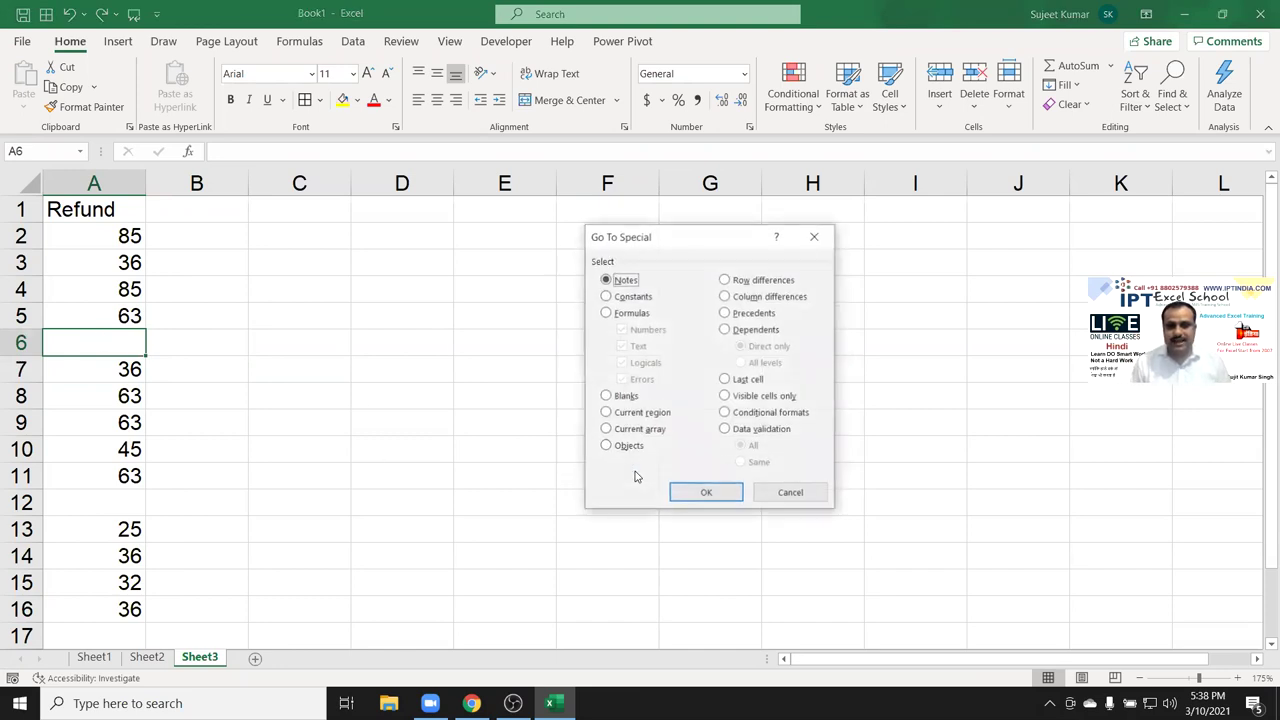
left_click(628, 396)
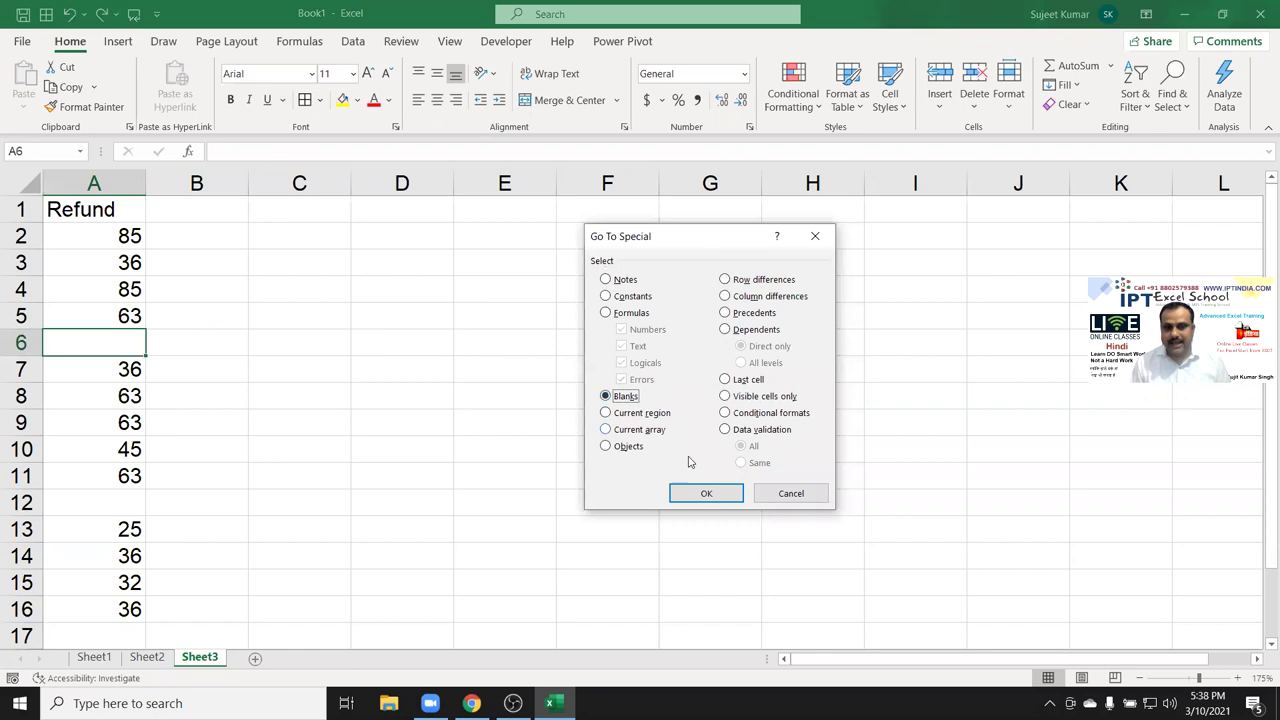
left_click(706, 493)
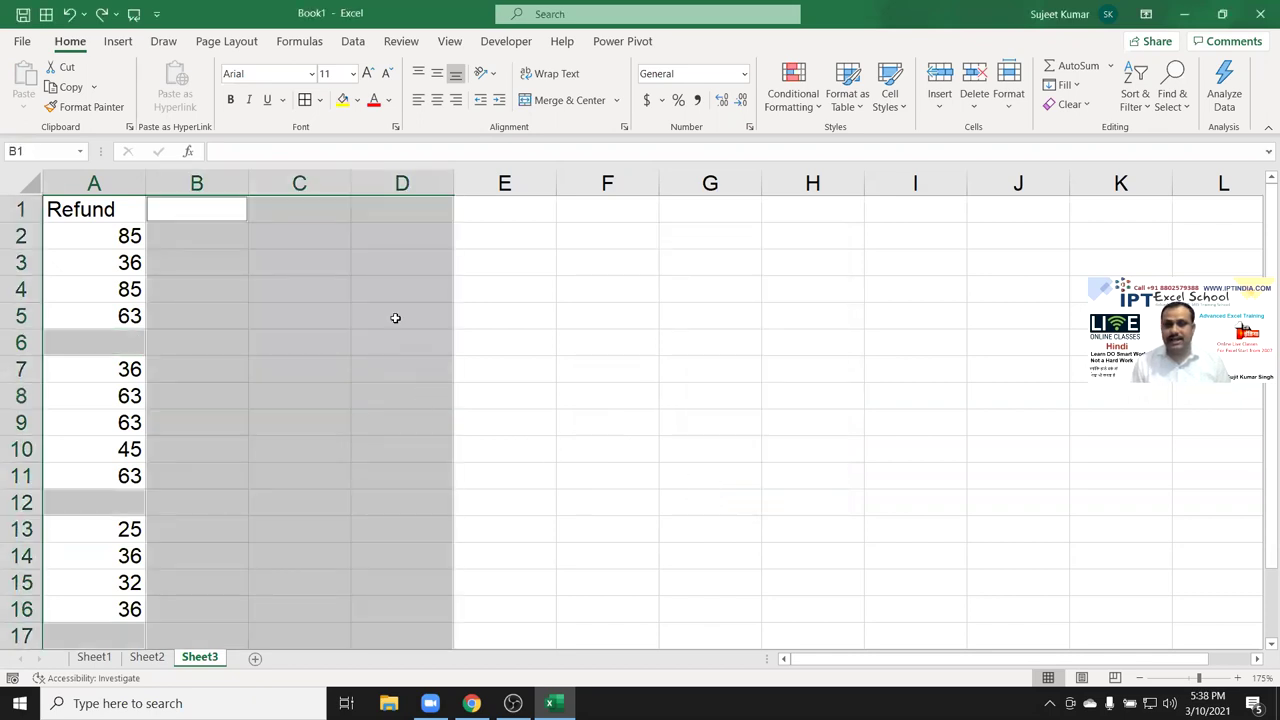
left_click(362, 406)
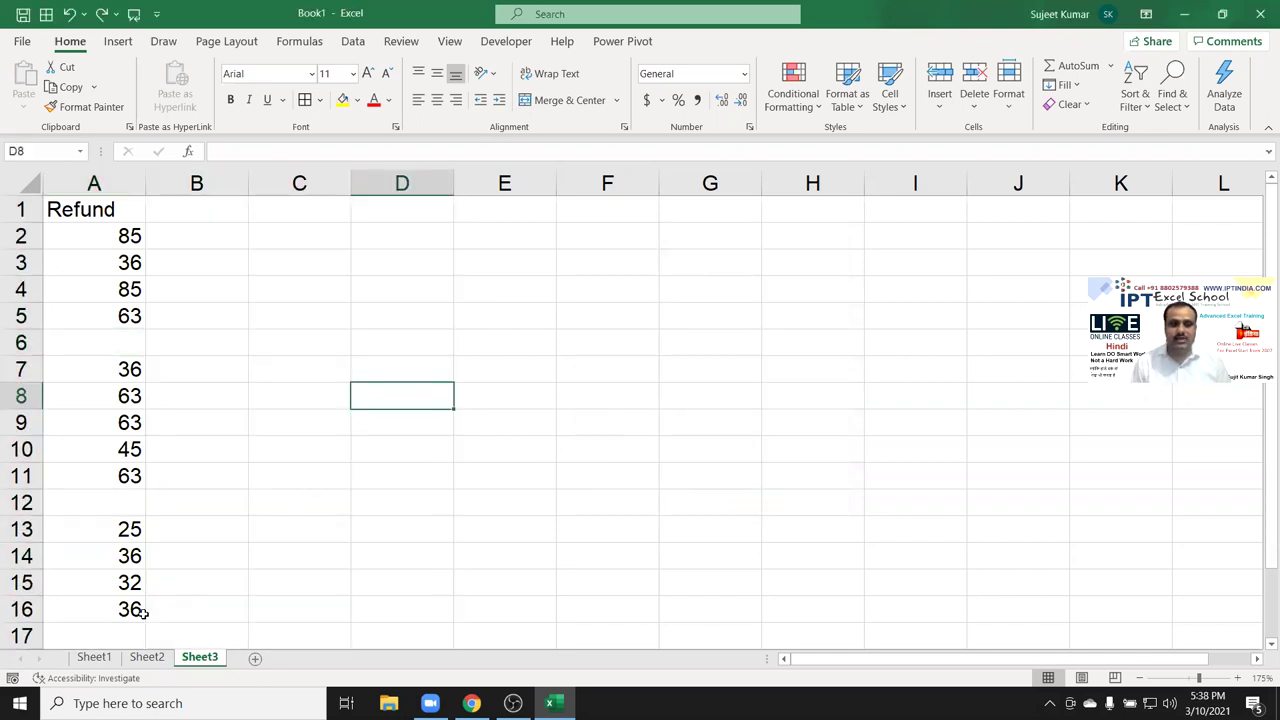
Select A2:A16 and pick its blank cells A6 and A12 via Go To Special.
left_click_drag(143, 613, 110, 236)
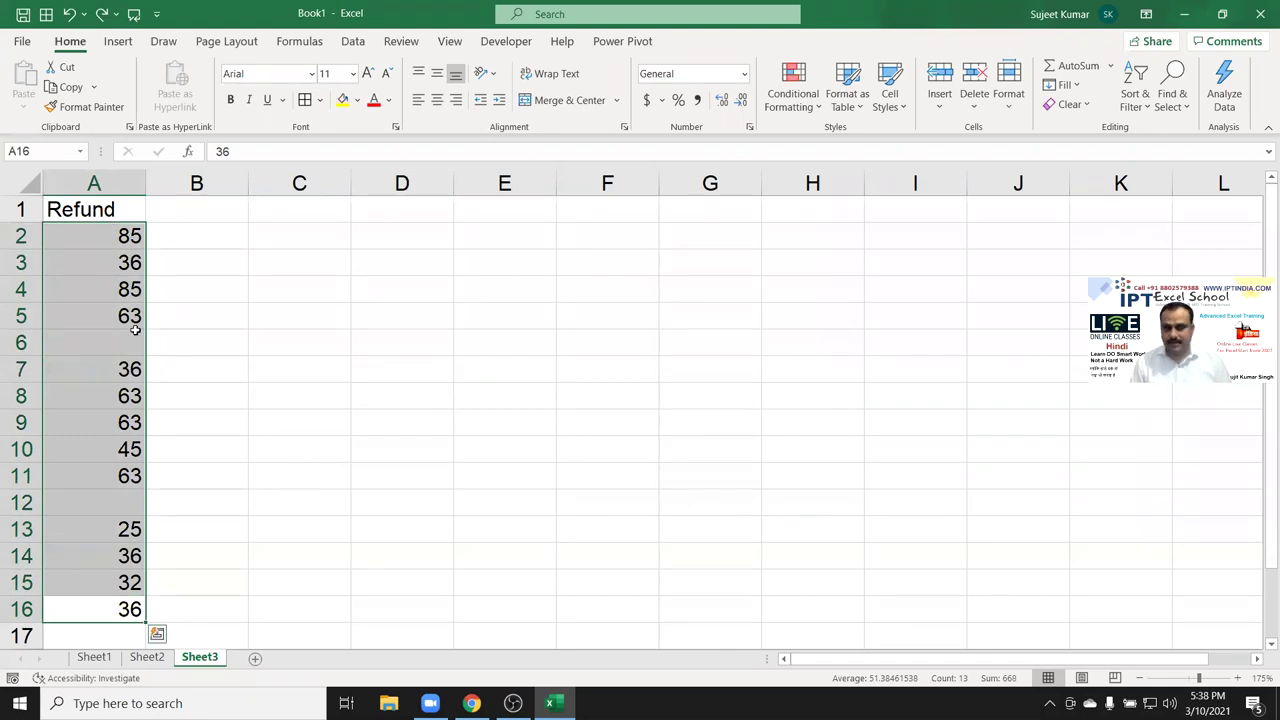
key("F5")
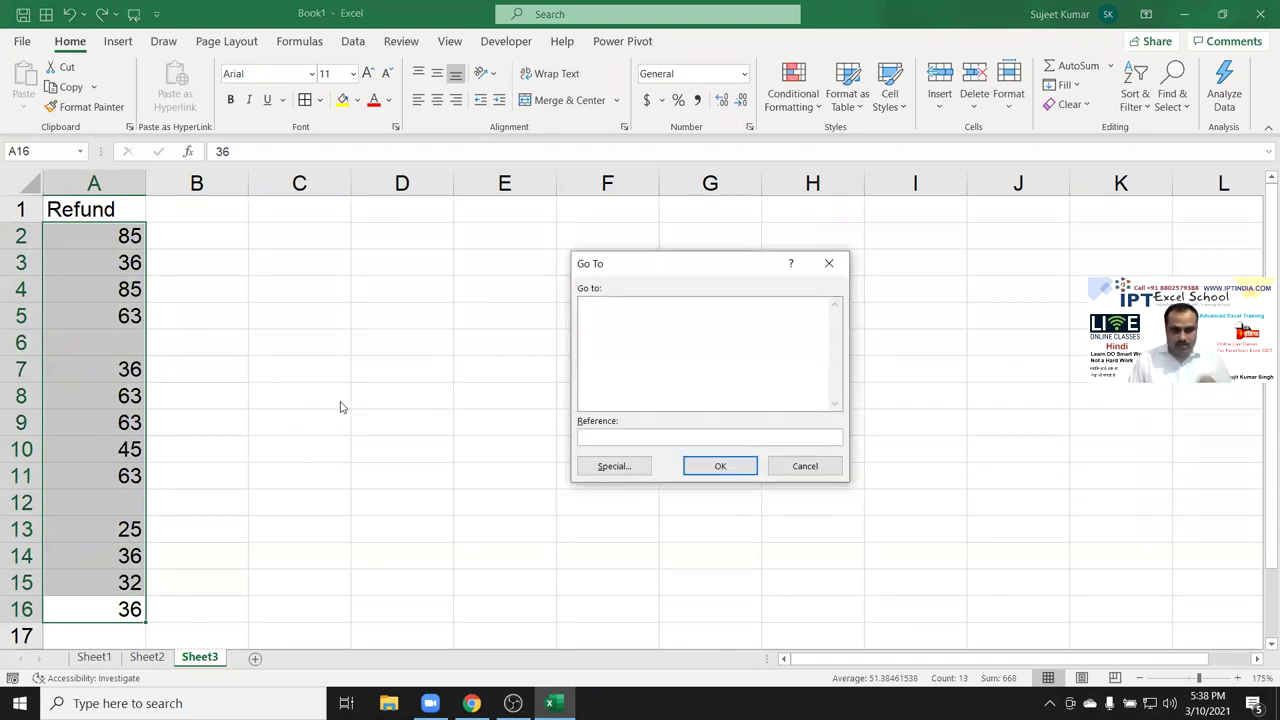
left_click(613, 468)
left_click(620, 396)
left_click(706, 493)
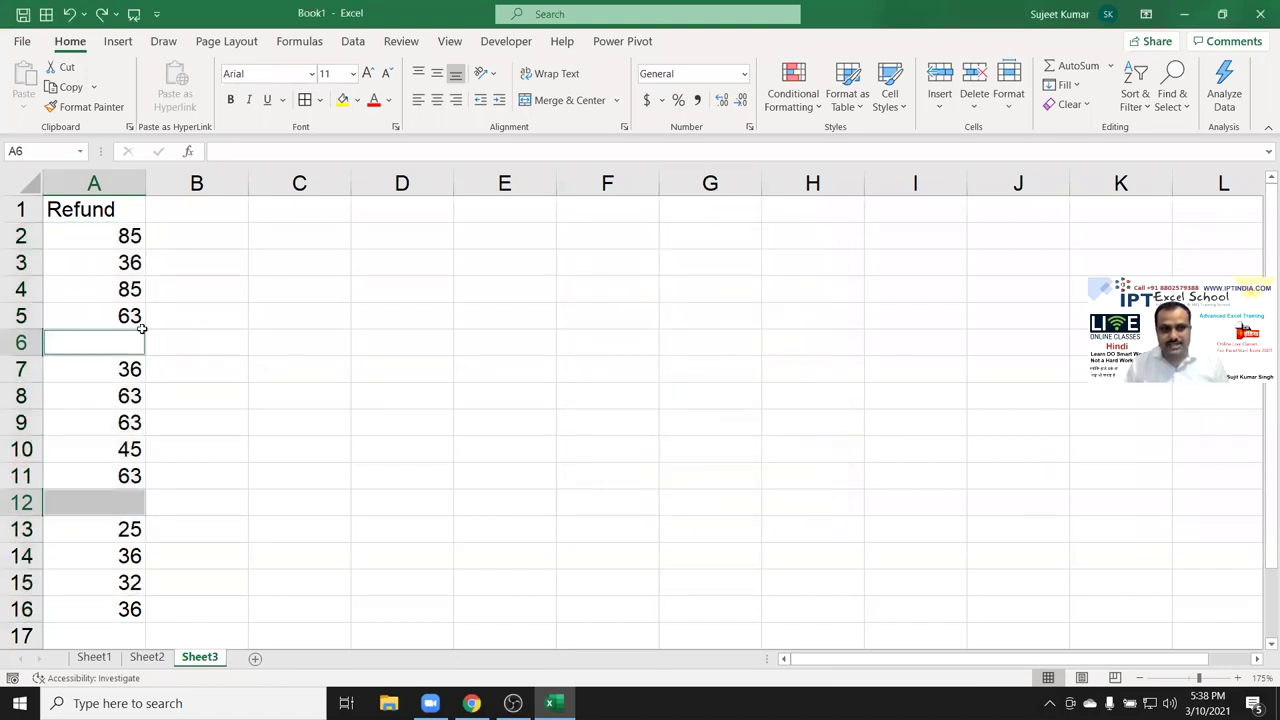
scroll(215, 479, "down", 2)
scroll(215, 479, "down", 1)
scroll(215, 479, "up", 3)
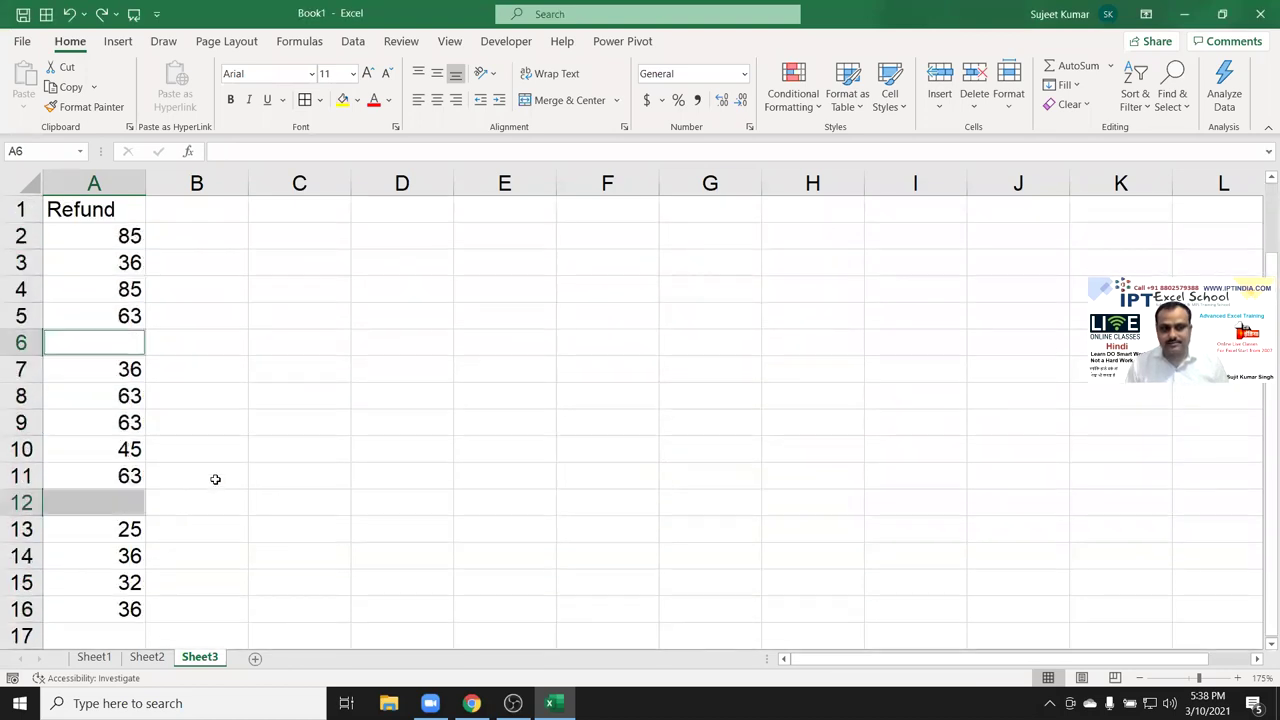
scroll(215, 475, "down", 3)
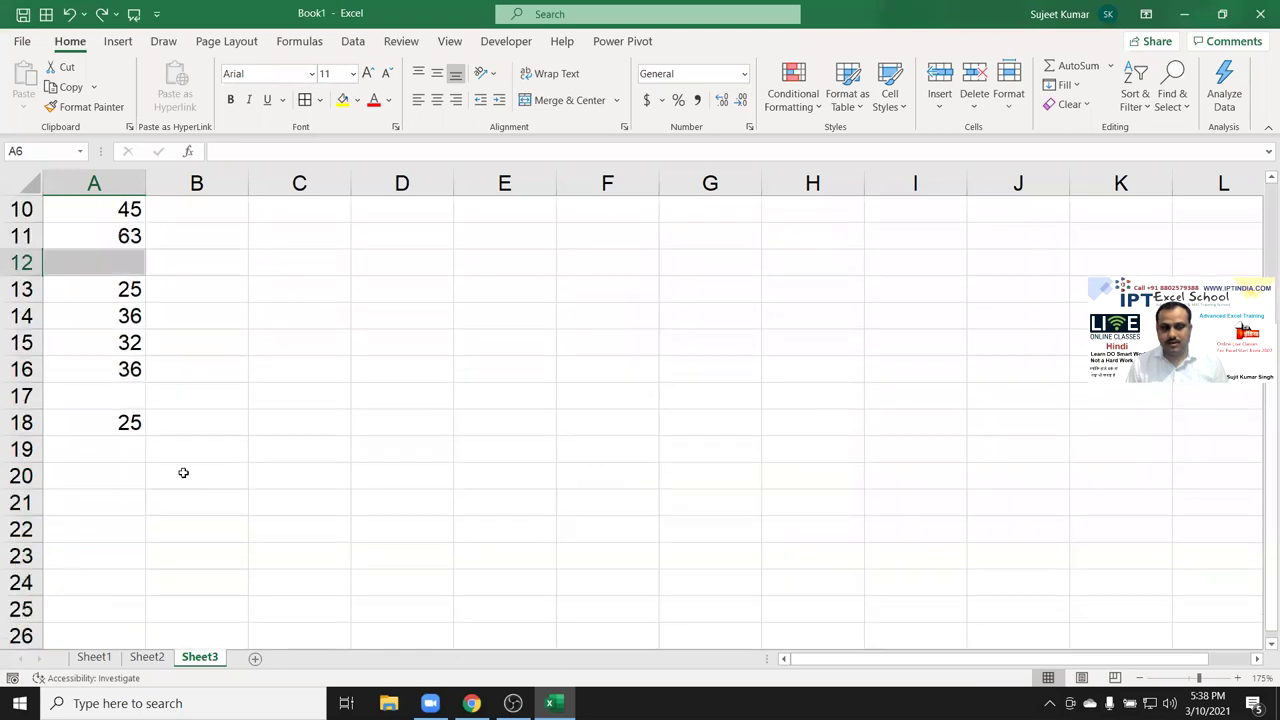
Reselect the Refund range and use Go To Special Blanks to pick A6, A12 and A17.
mouse_move(114, 428)
left_mouse_down()
mouse_move(80, 90)
mouse_move(119, 229)
left_mouse_up()
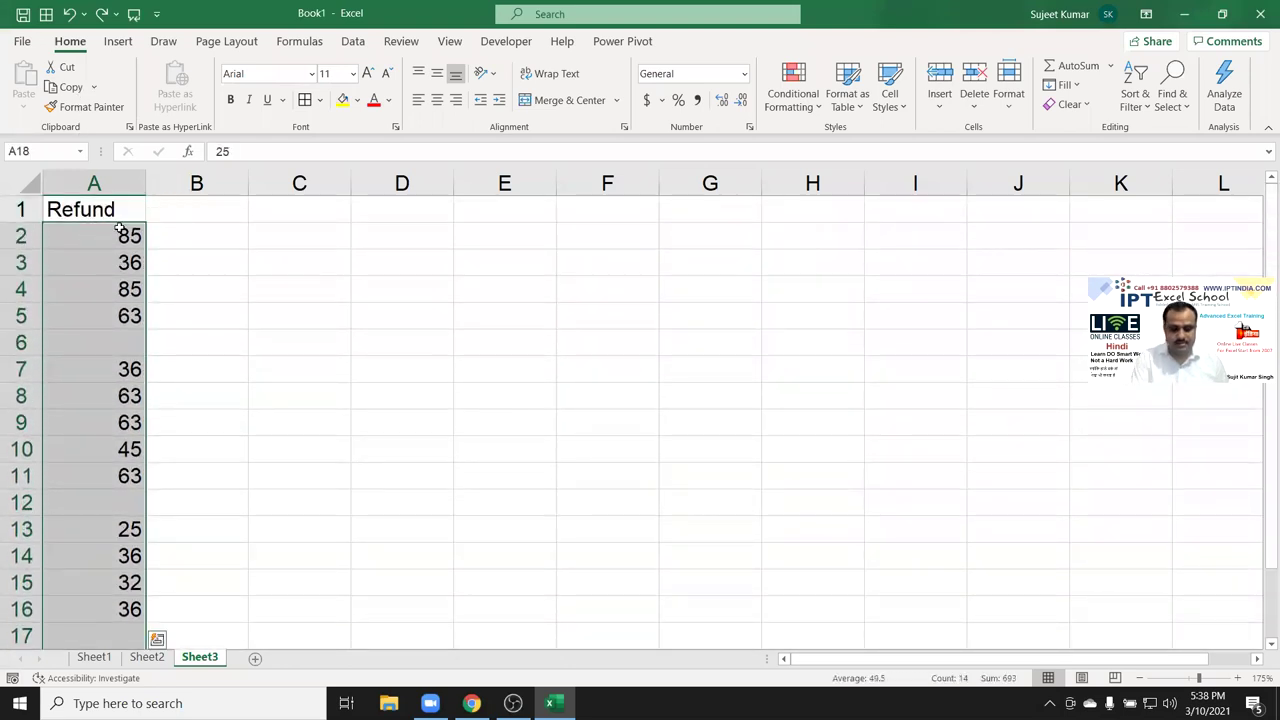
key("F5")
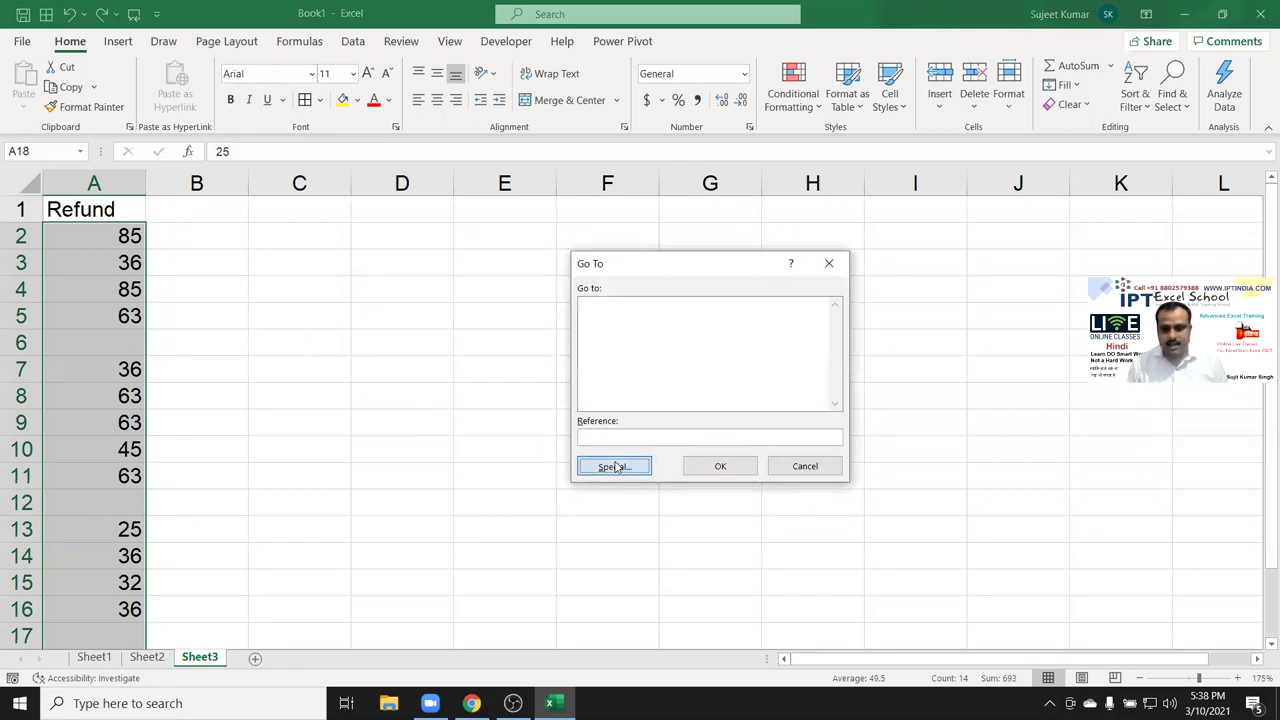
left_click(616, 467)
left_click(625, 396)
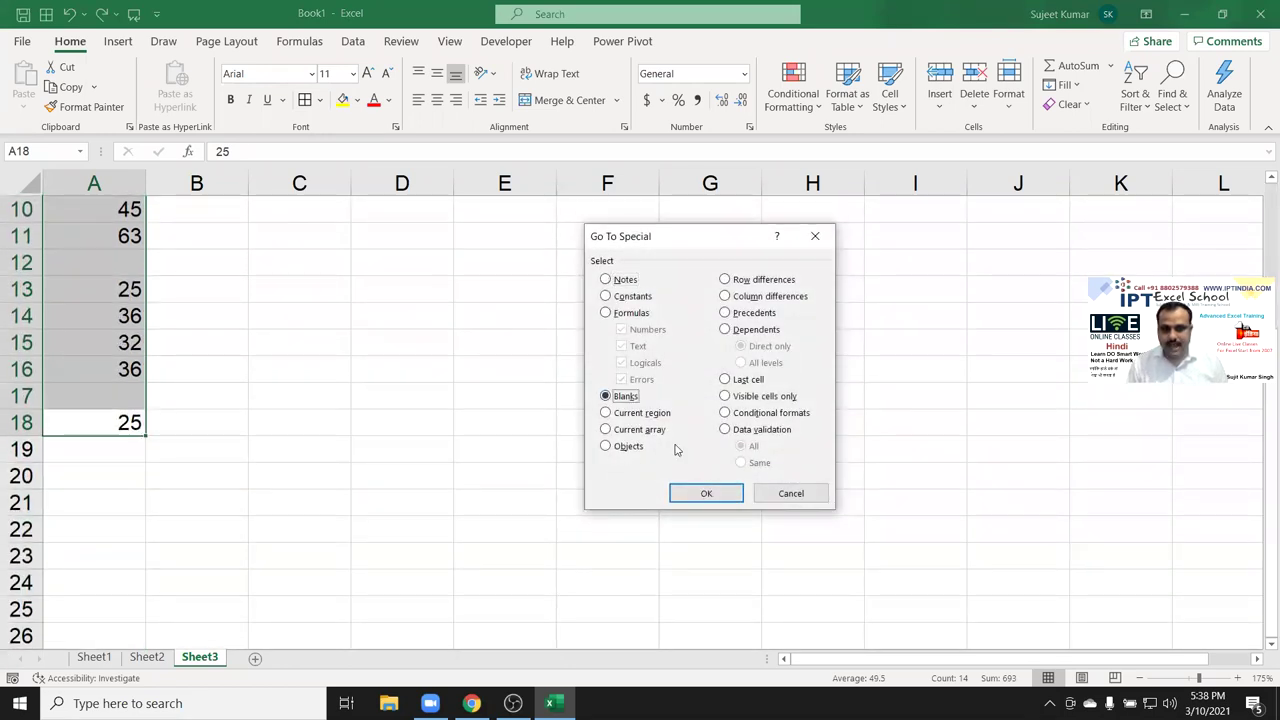
left_click(700, 492)
scroll(197, 439, "down", 2)
scroll(197, 431, "up", 2)
scroll(197, 428, "down", 1)
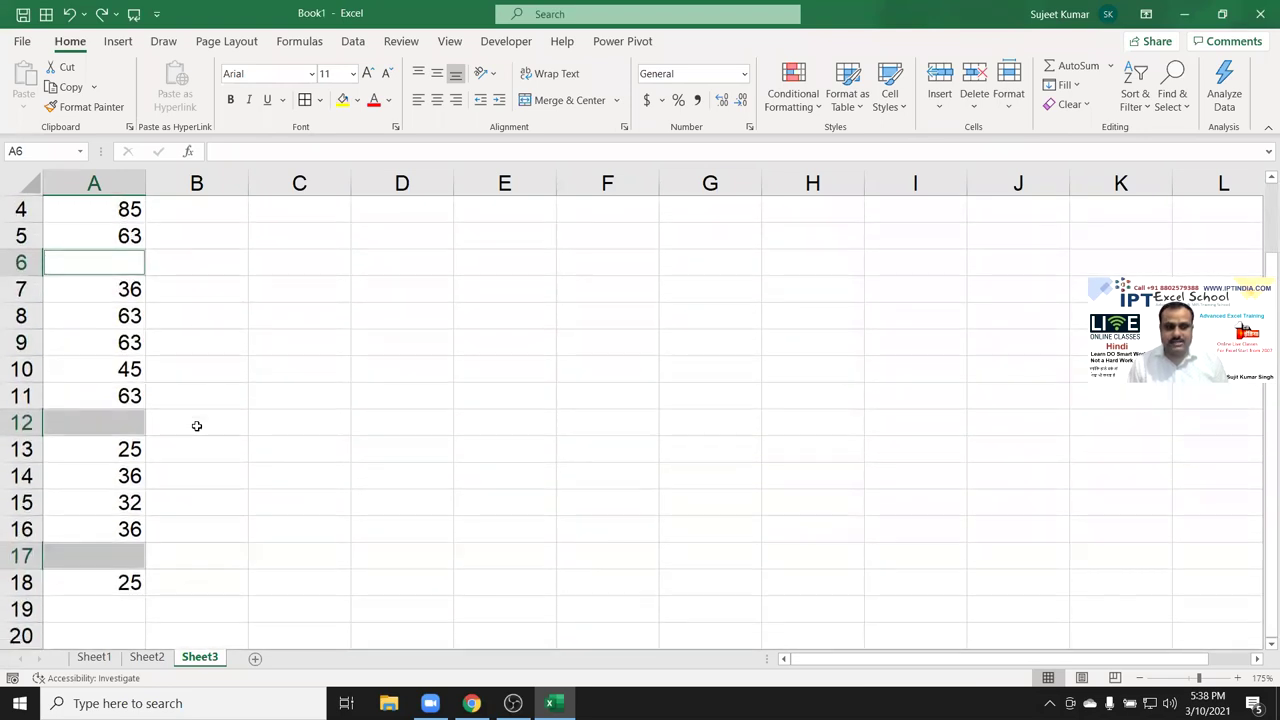
key("ctrl+minus")
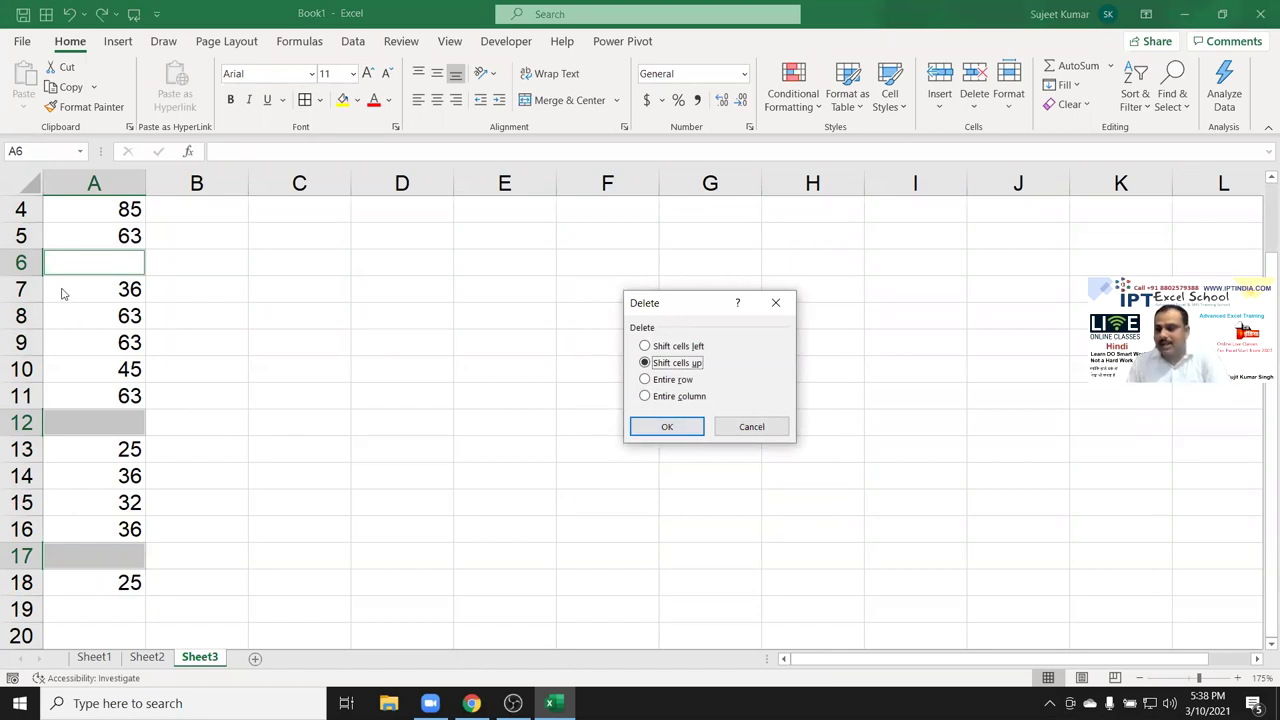
left_click(653, 380)
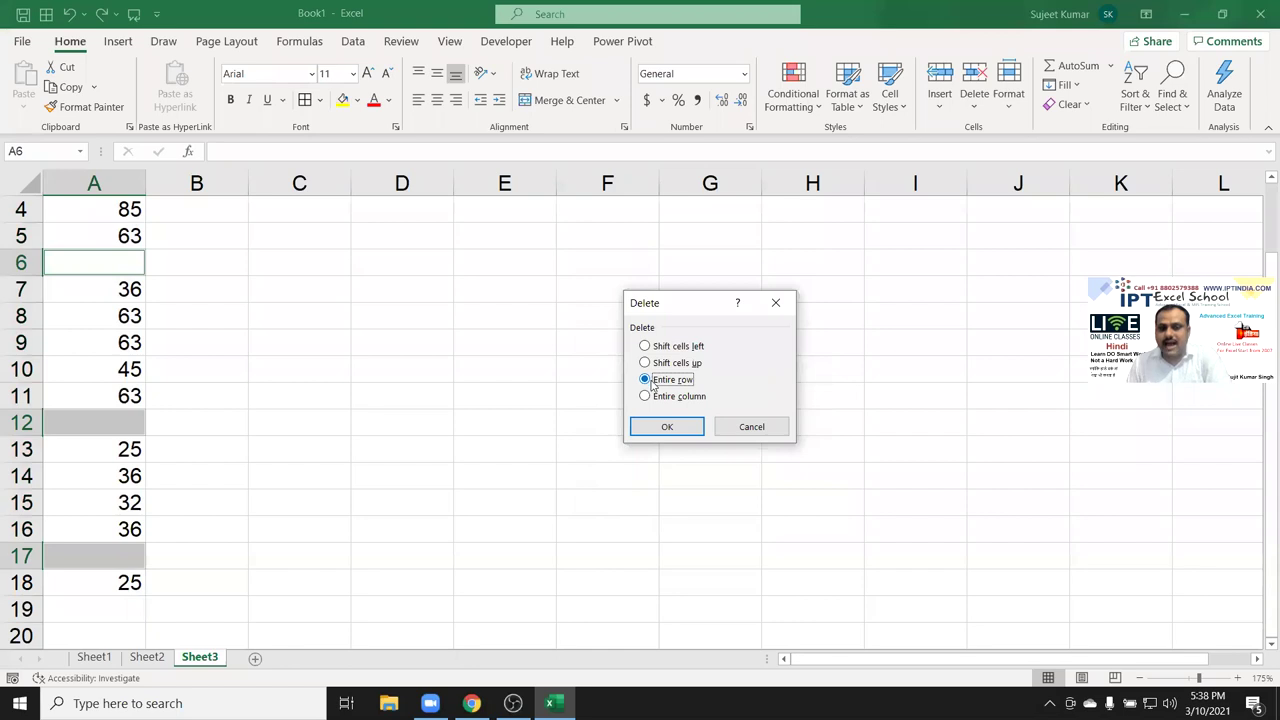
left_click(666, 429)
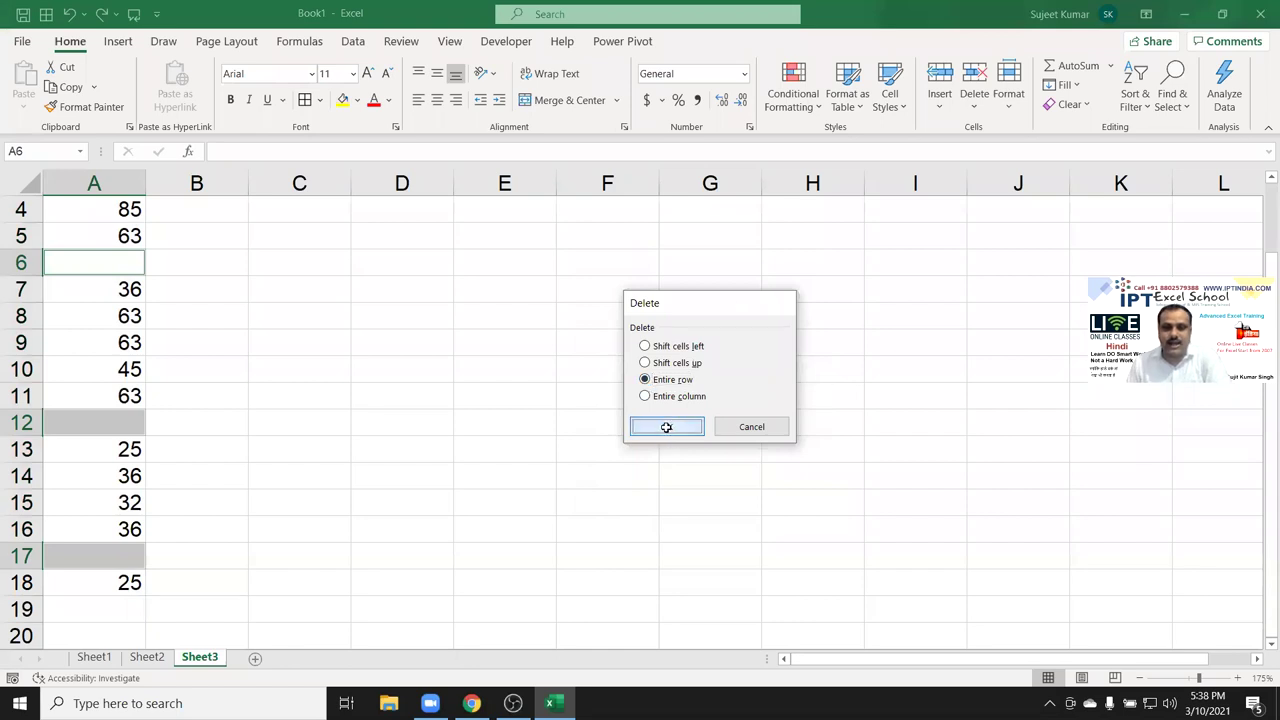
scroll(303, 417, "up", 1)
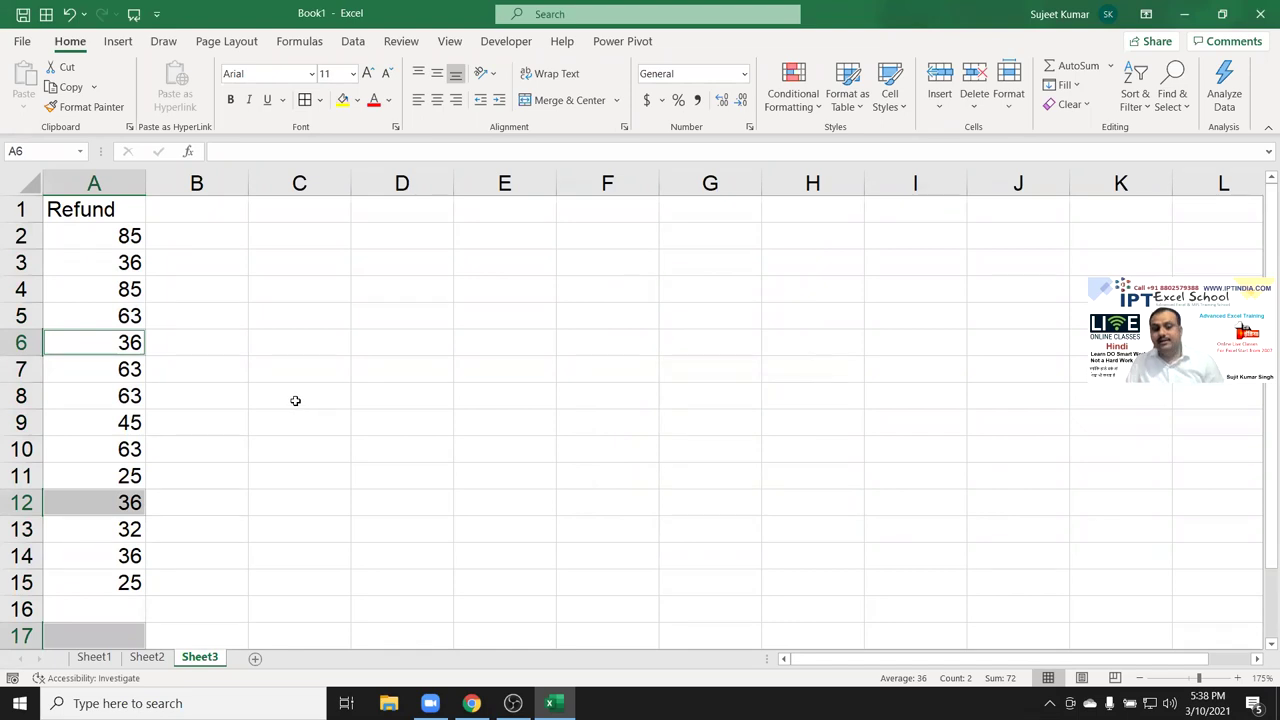
key("ctrl+z")
left_click(295, 400)
Type marker text 're' in B6 and 'er' in B12 and B17.
left_click(211, 345)
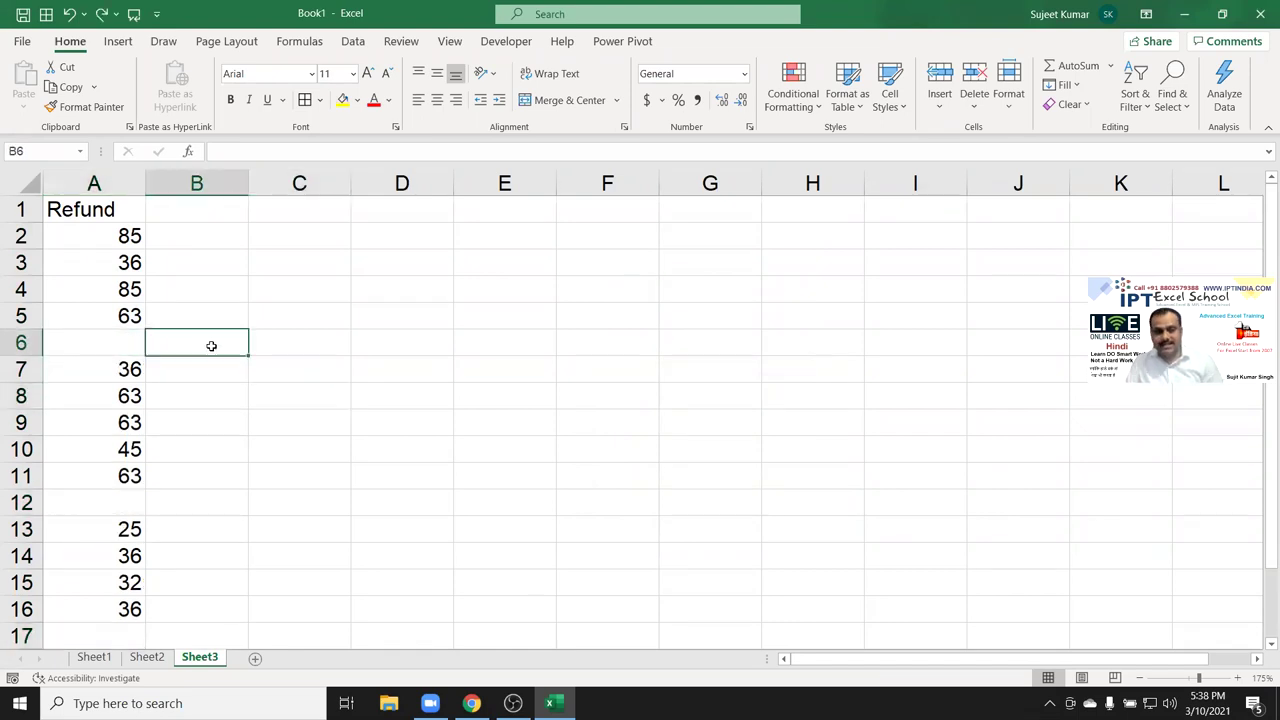
type("re")
left_click(198, 418)
left_click(184, 512)
type("er")
left_click(182, 556)
scroll(194, 584, "down", 2)
left_click(180, 477)
type("er")
left_click(206, 423)
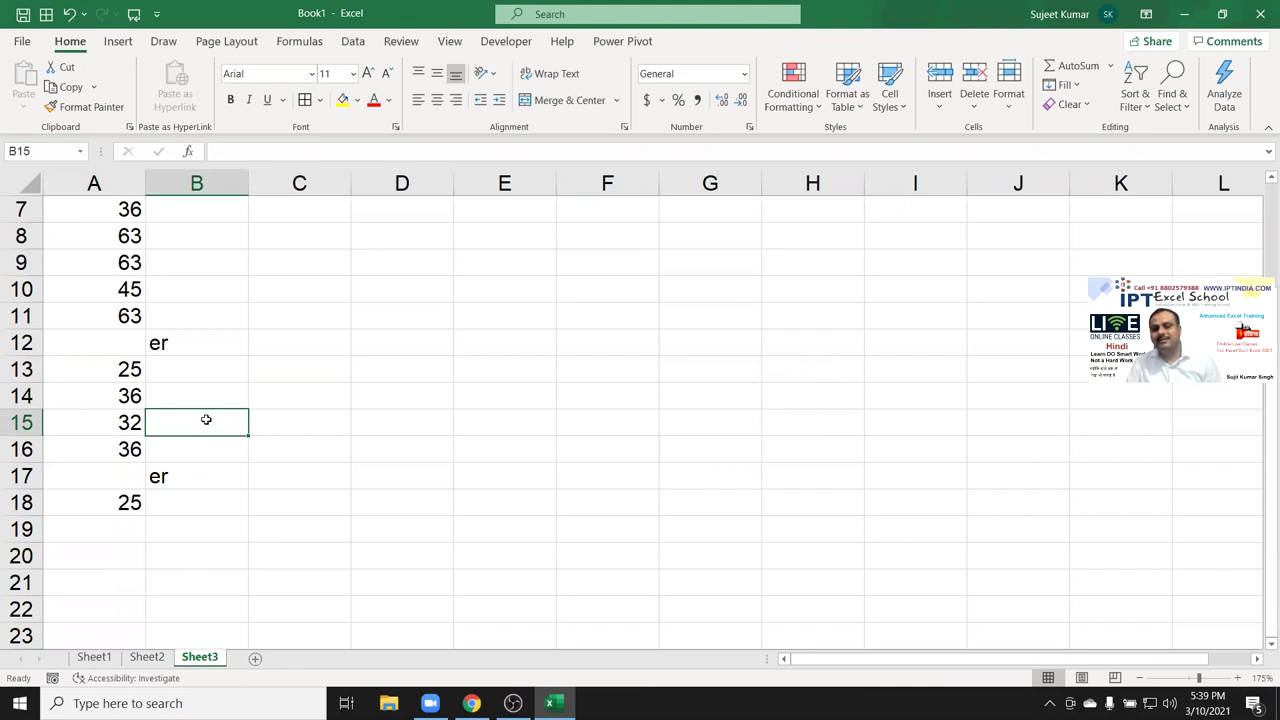
Restore 'er' in B17, select blanks A17, A12 and A6, and open the Delete dialog with Ctrl+-.
key("ctrl+z")
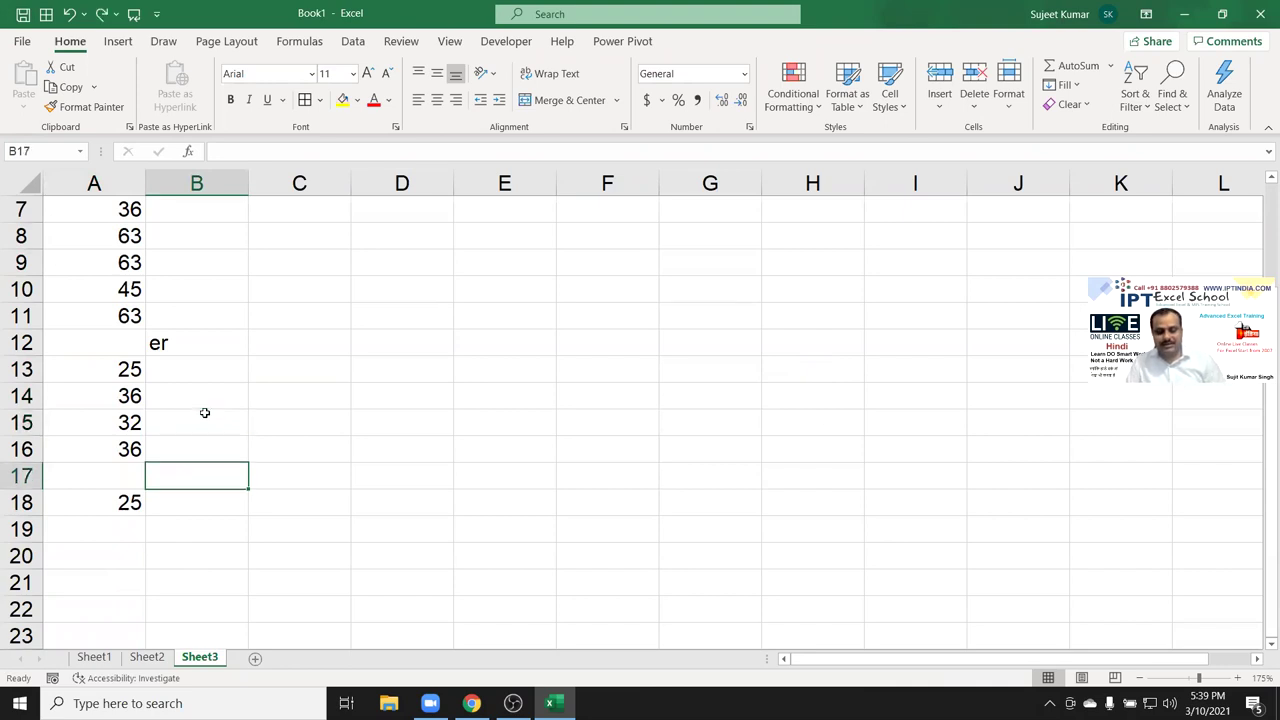
key("ctrl+y")
key("Up")
key("Up")
key("Up")
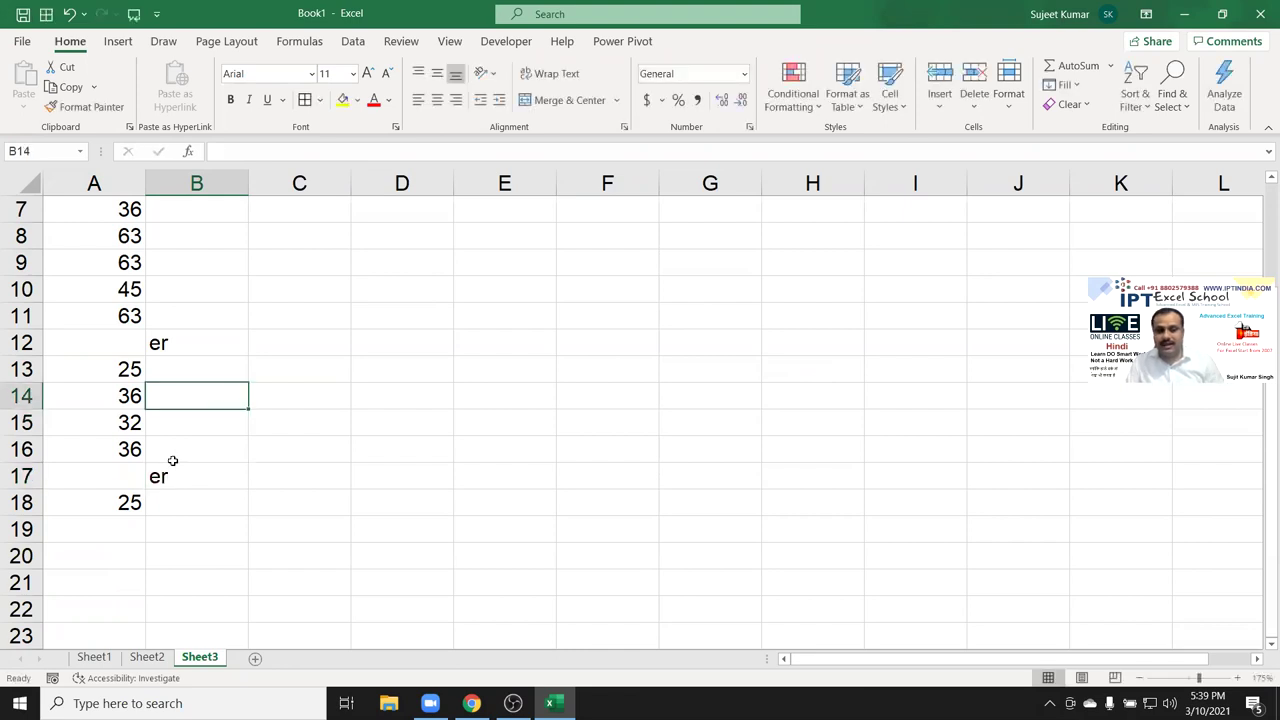
key("Left")
key("Down")
key("Down")
key("Down")
left_click(112, 338)
scroll(114, 334, "up", 2)
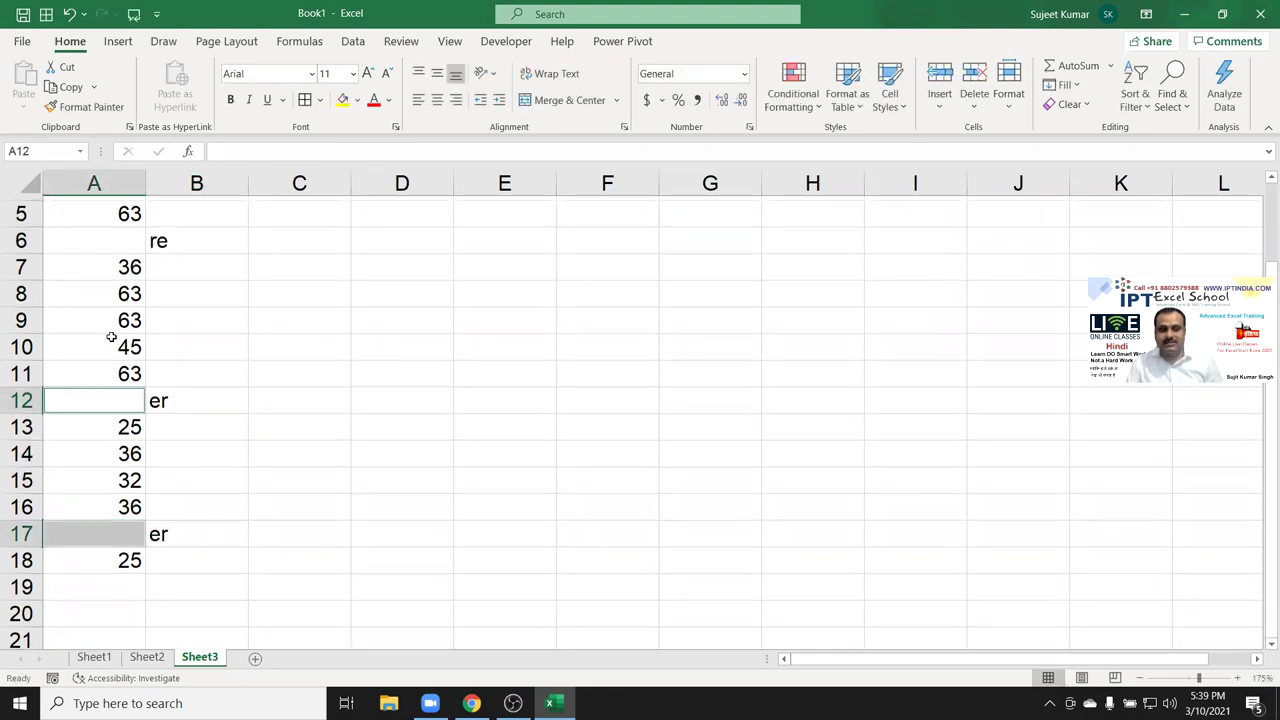
left_click(114, 334)
scroll(186, 352, "down", 3)
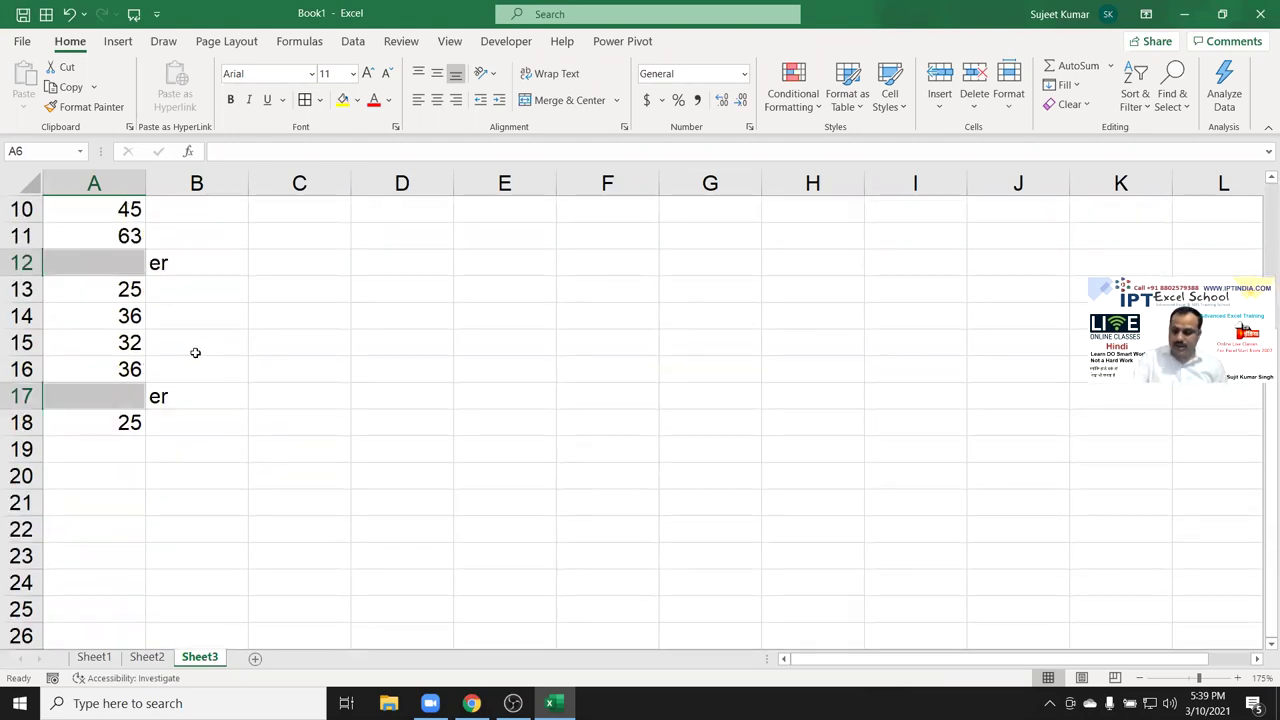
key("ctrl+minus")
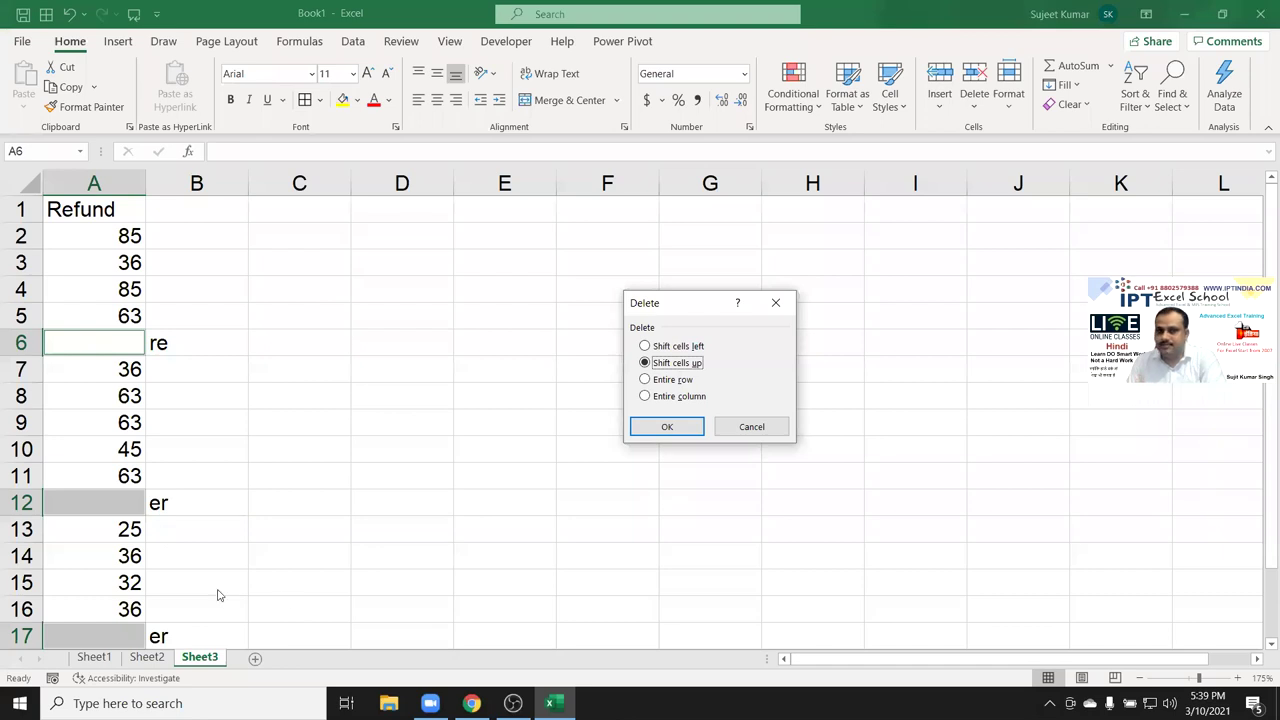
Shift the Refund cells up to close the gaps, then undo so blanks A6 and A12 return.
left_click(684, 430)
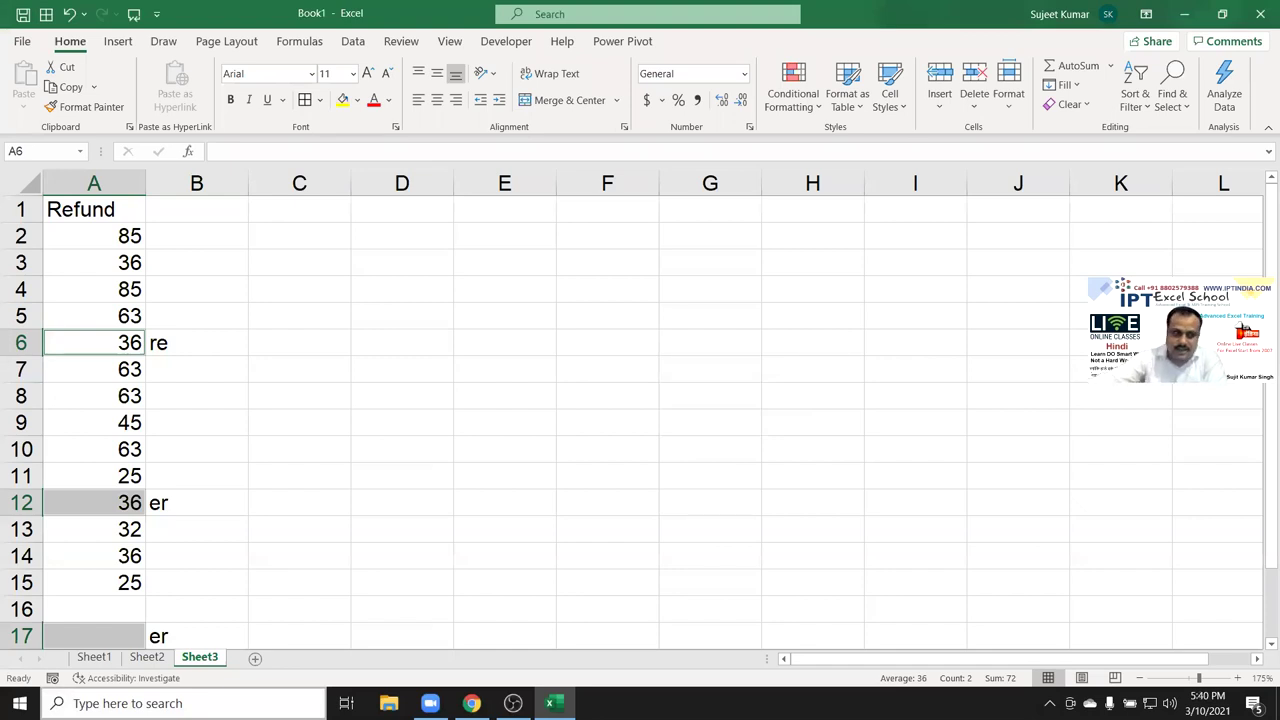
key("ctrl+z")
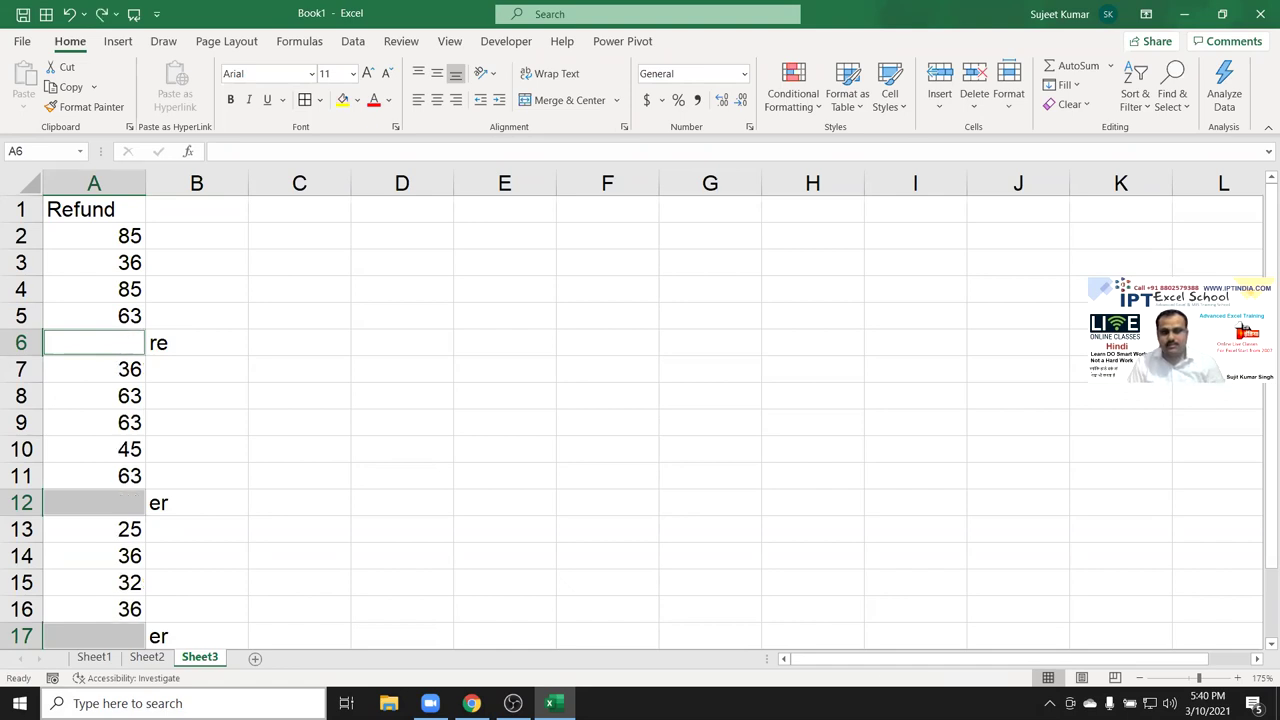
key("ctrl+z")
key("ctrl+z")
Clear the old Refund data and leftover 're' text from columns A and B.
left_click(103, 181)
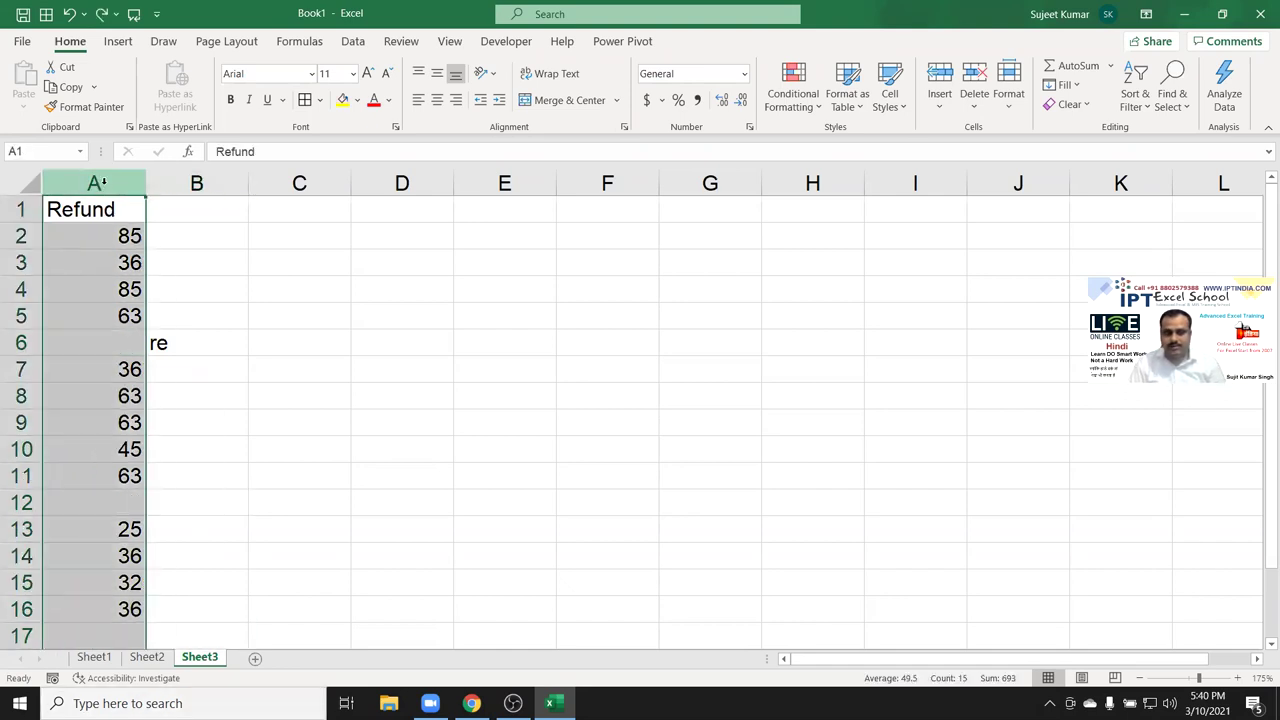
key("ctrl+z")
key("Right")
key("ctrl+space")
key("Delete")
key("ctrl+z")
key("ctrl+z")
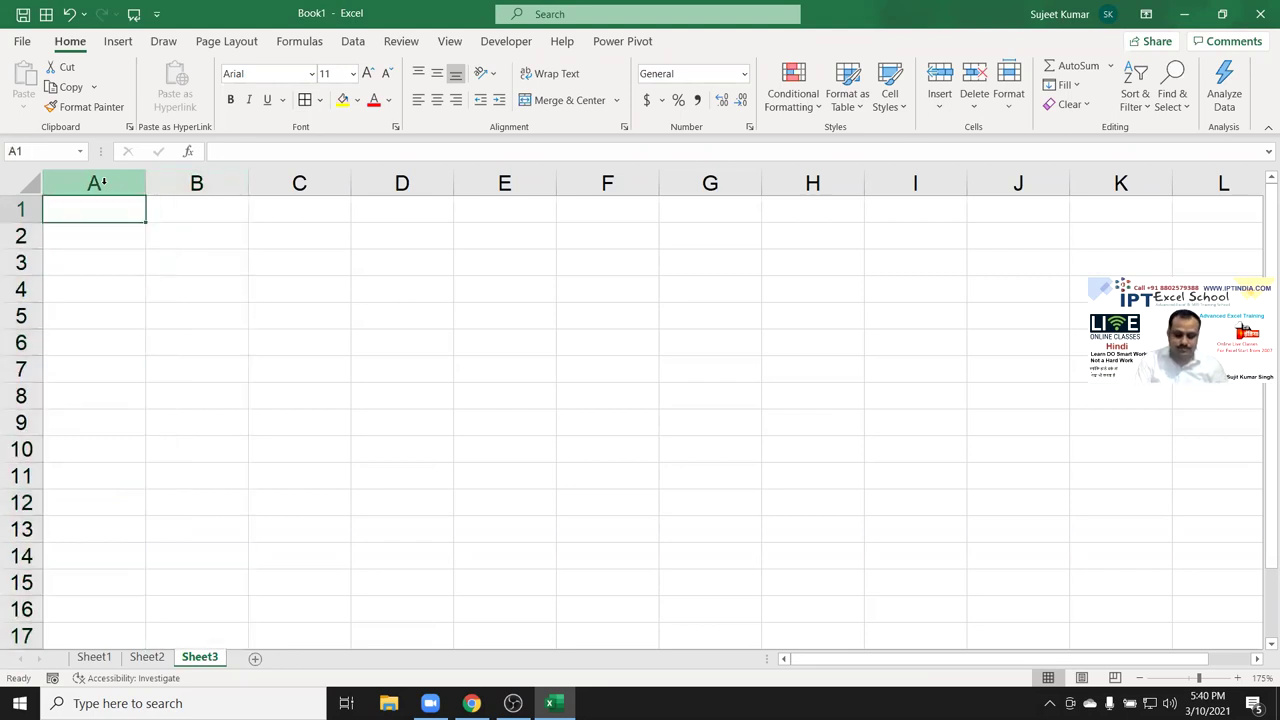
Enter the Name heading and a first name in A2, then fill the list down to A15.
type("Name")
key("Return")
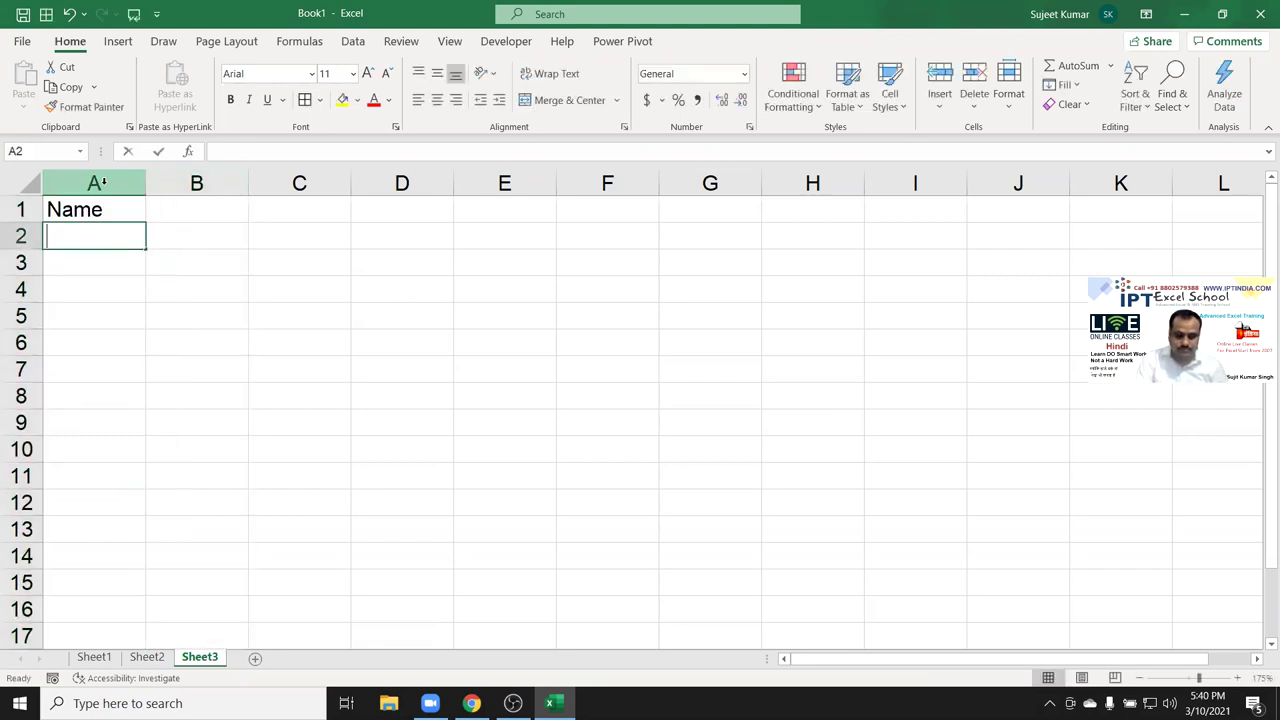
type("Puja")
left_click(103, 283)
left_click(118, 234)
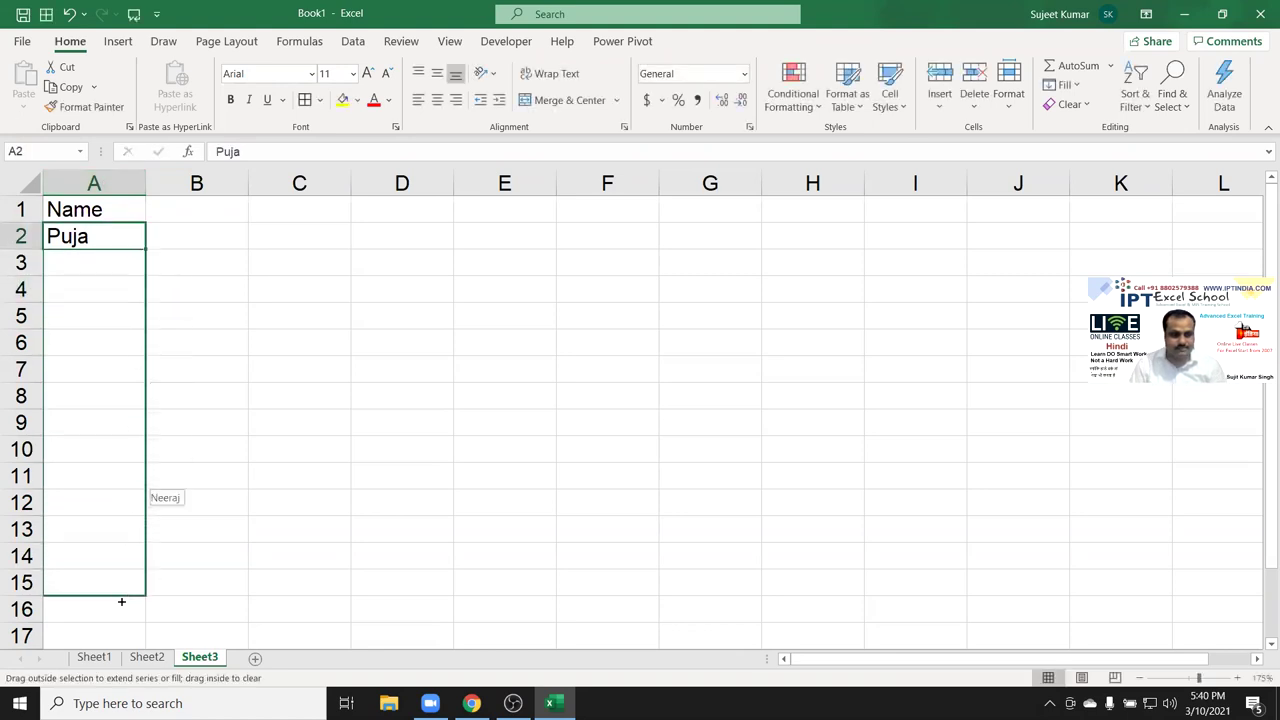
left_click_drag(147, 246, 118, 590)
Enter P-1 in B1 and drag it rightward to extend the score headings.
left_click(198, 215)
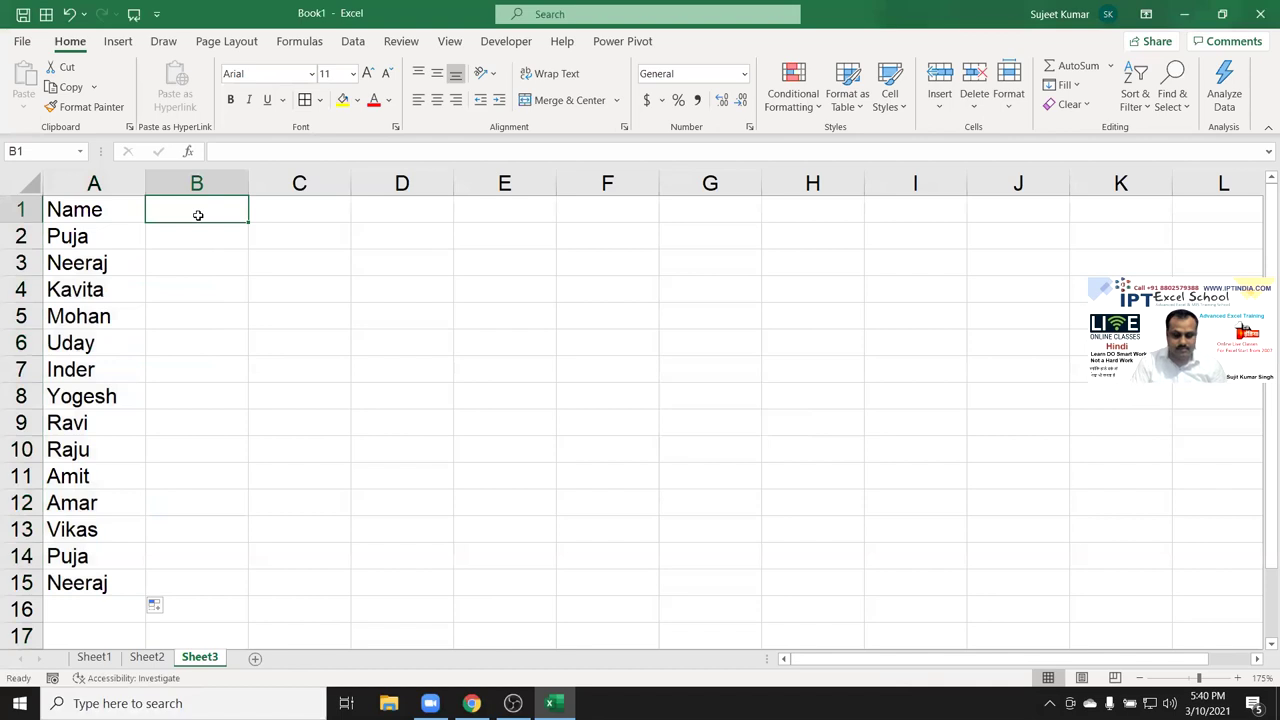
type("Puj")
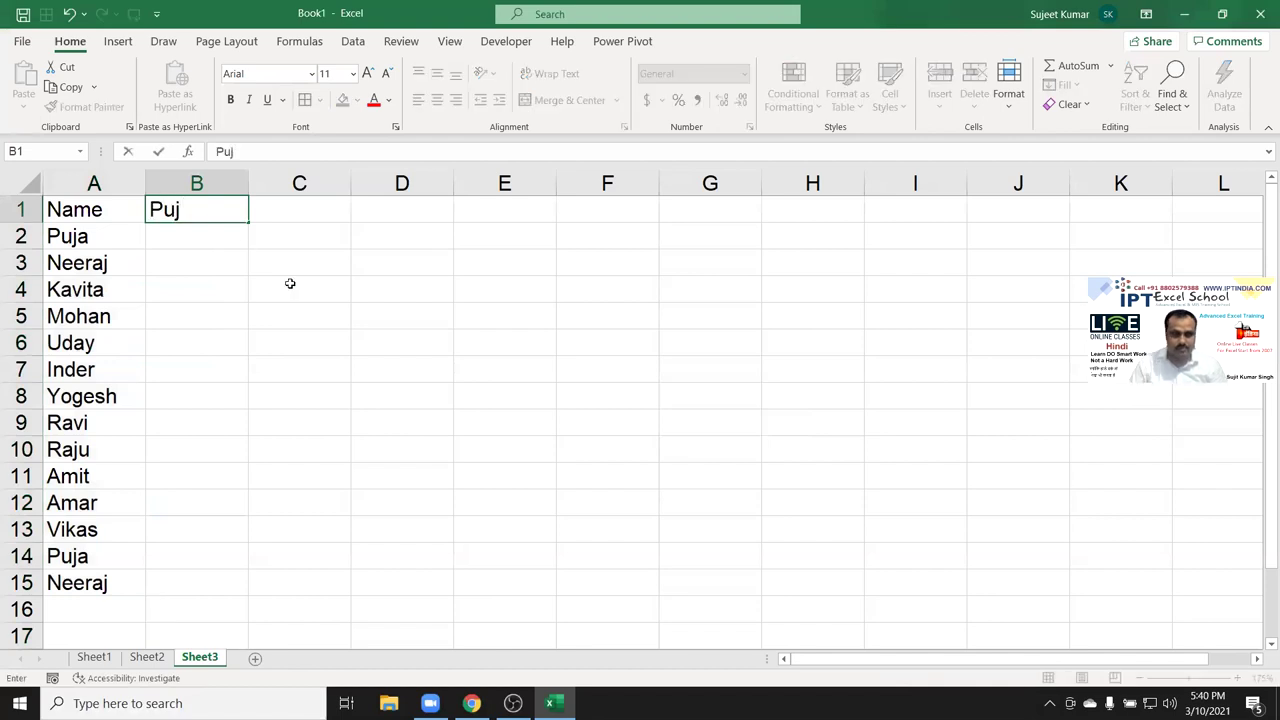
key("BackSpace")
key("BackSpace")
key("BackSpace")
type("P-")
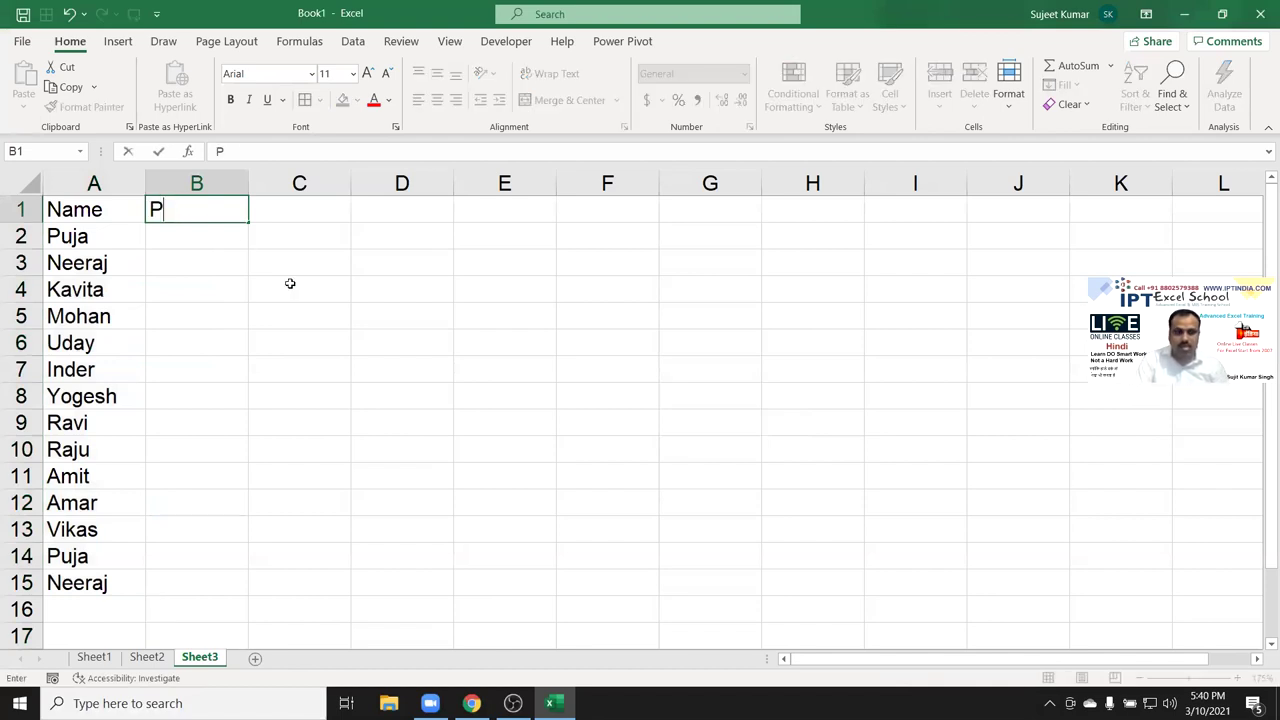
type("1")
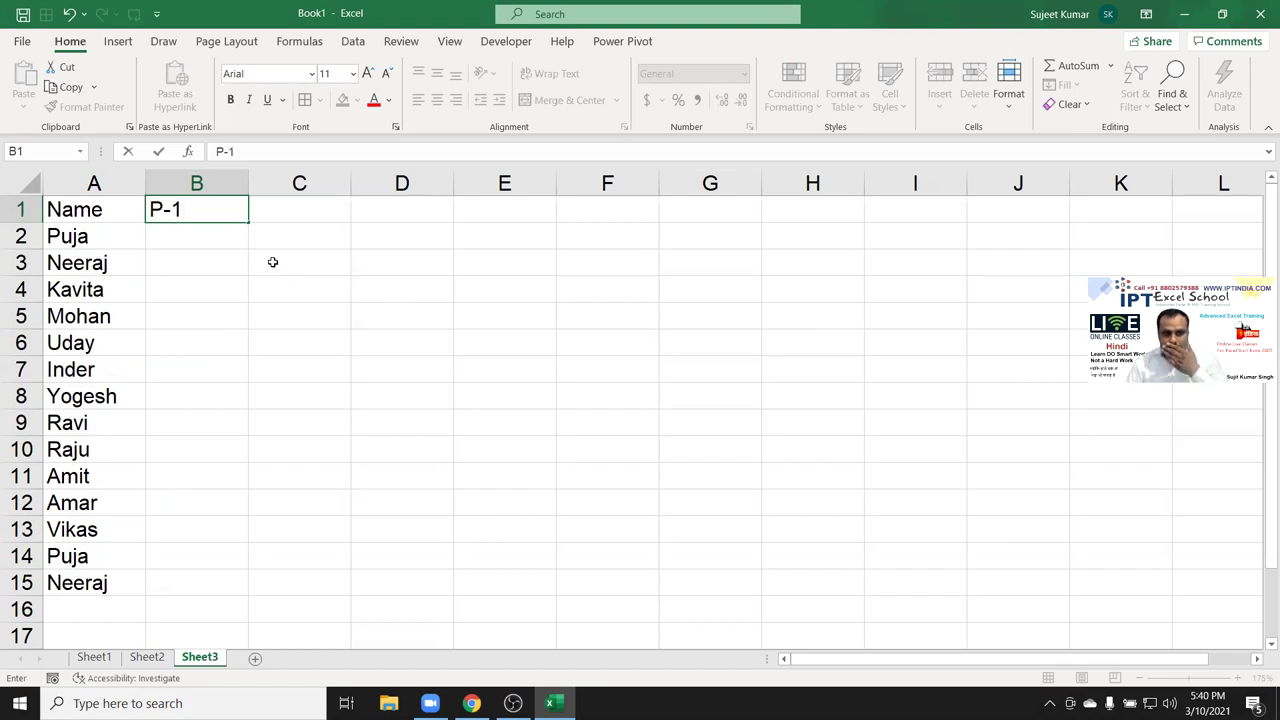
left_click(240, 262)
left_click(222, 216)
left_click_drag(249, 222, 952, 210)
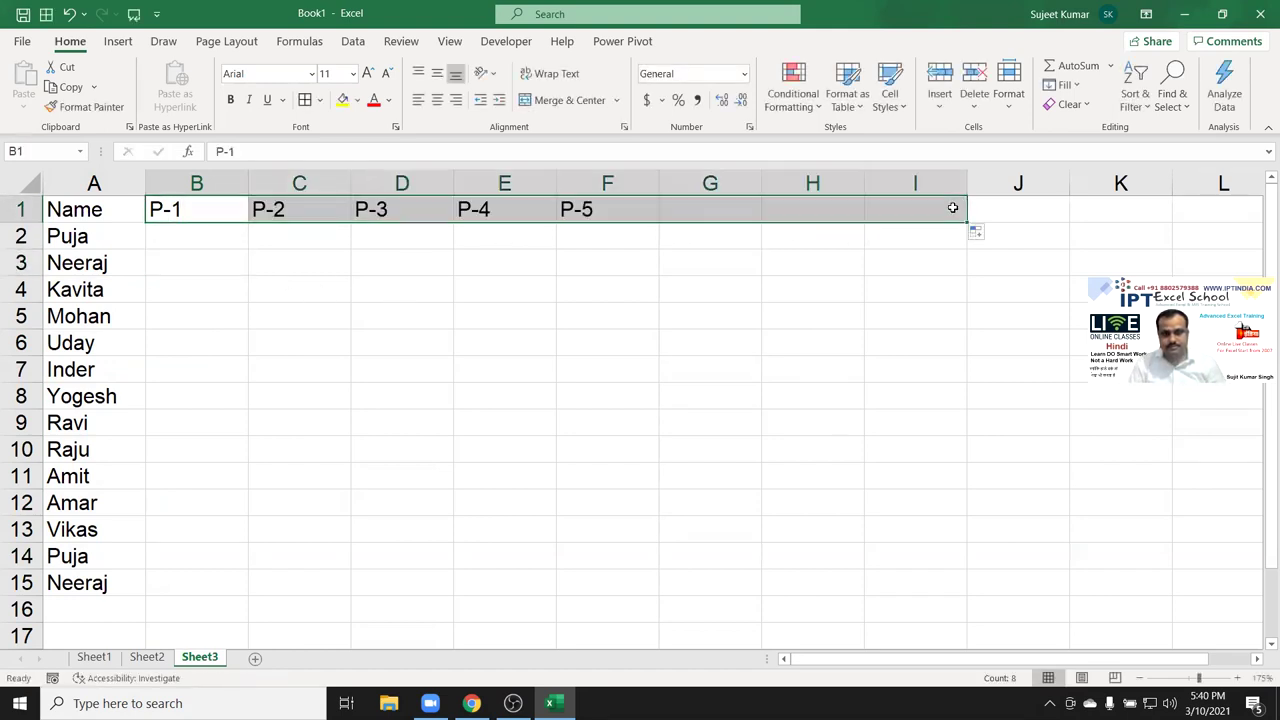
Enter =RANDBETWEEN(10,90) in B2.
left_click(207, 233)
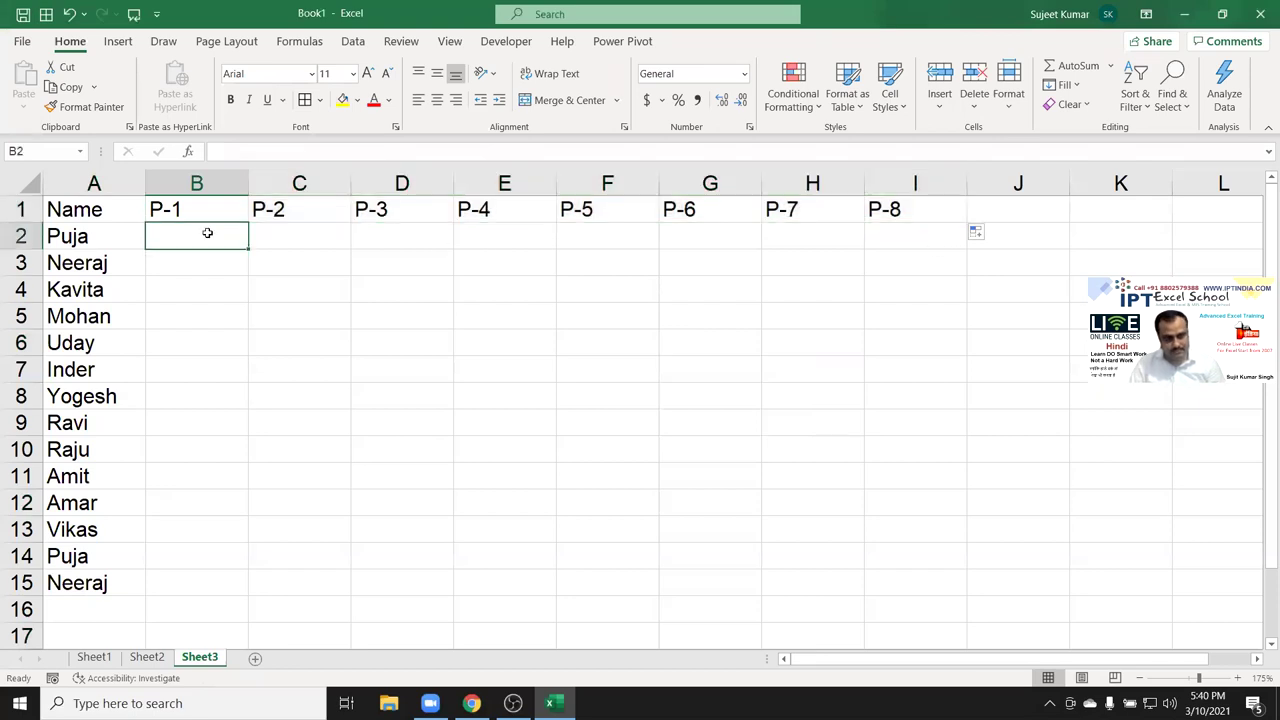
type("=ra")
key("Down")
key("Down")
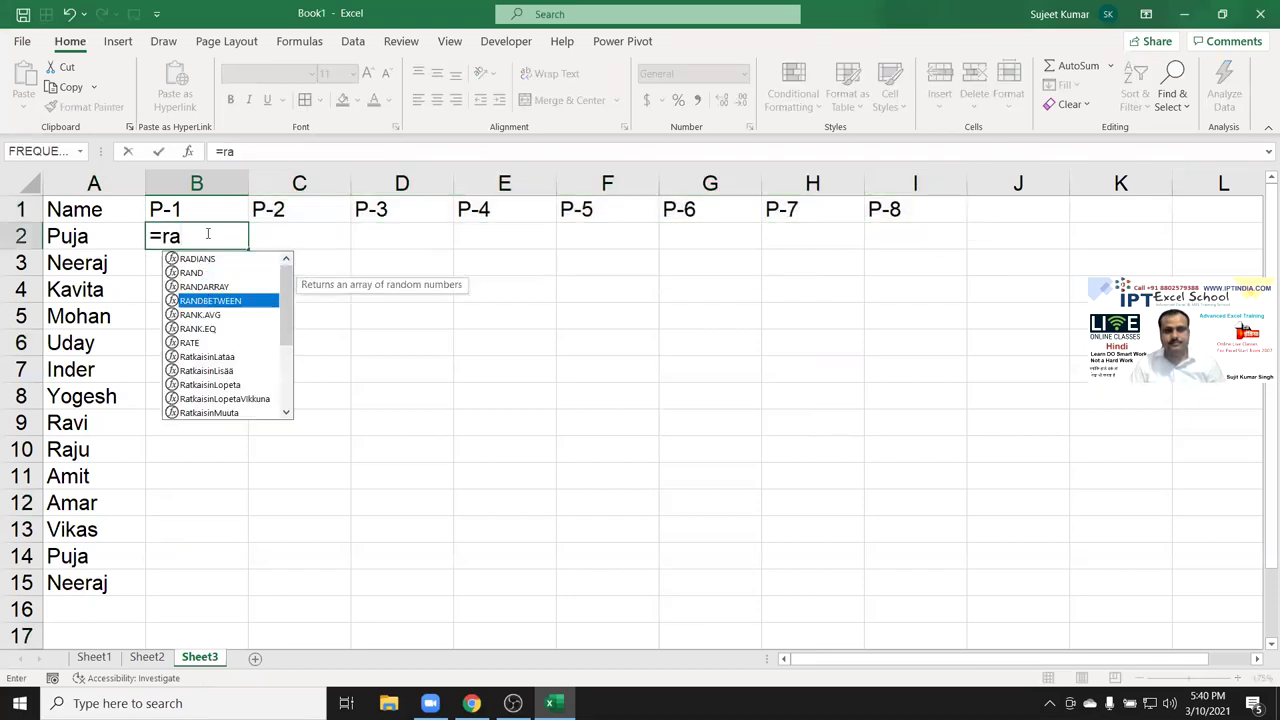
key("Down")
key("Tab")
type("10,90")
left_click(186, 345)
Fill the random formula over B2:I15 and copy the score block.
left_click(237, 247)
left_click_drag(237, 247, 890, 578)
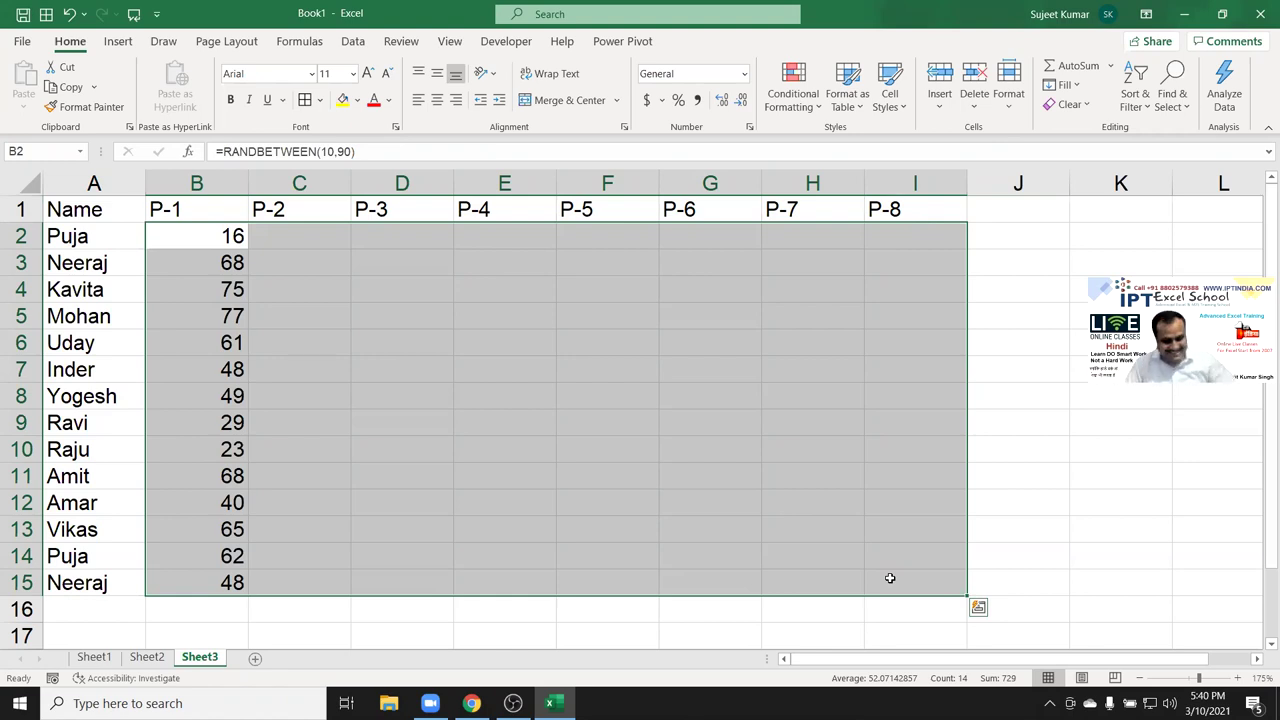
key("ctrl+c")
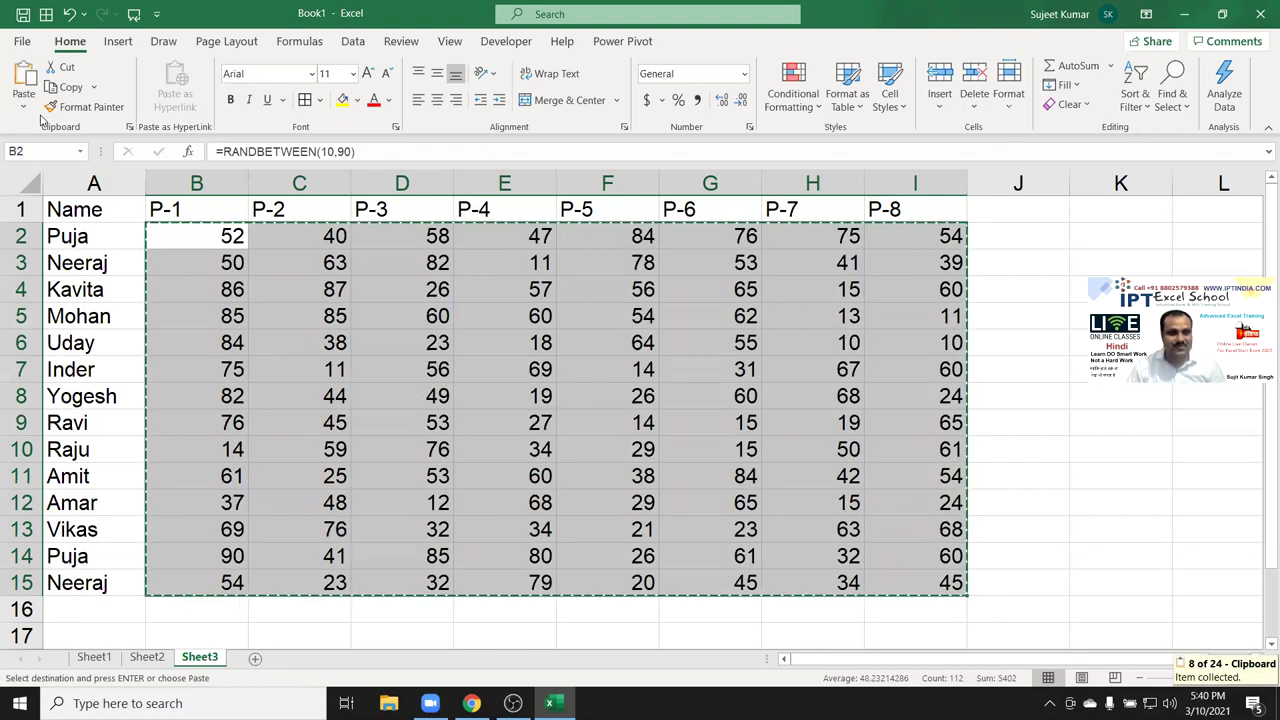
Paste the copied scores back as static values.
left_click(23, 107)
left_click(20, 234)
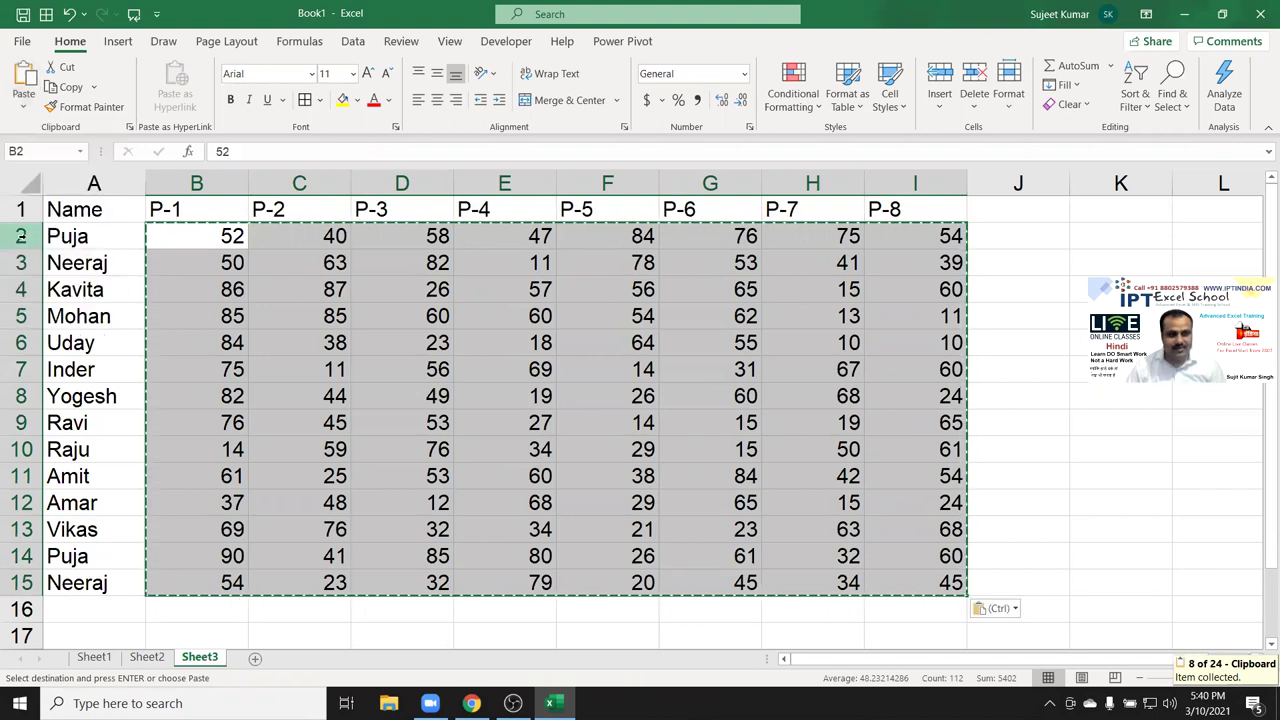
left_click_drag(236, 364, 195, 390)
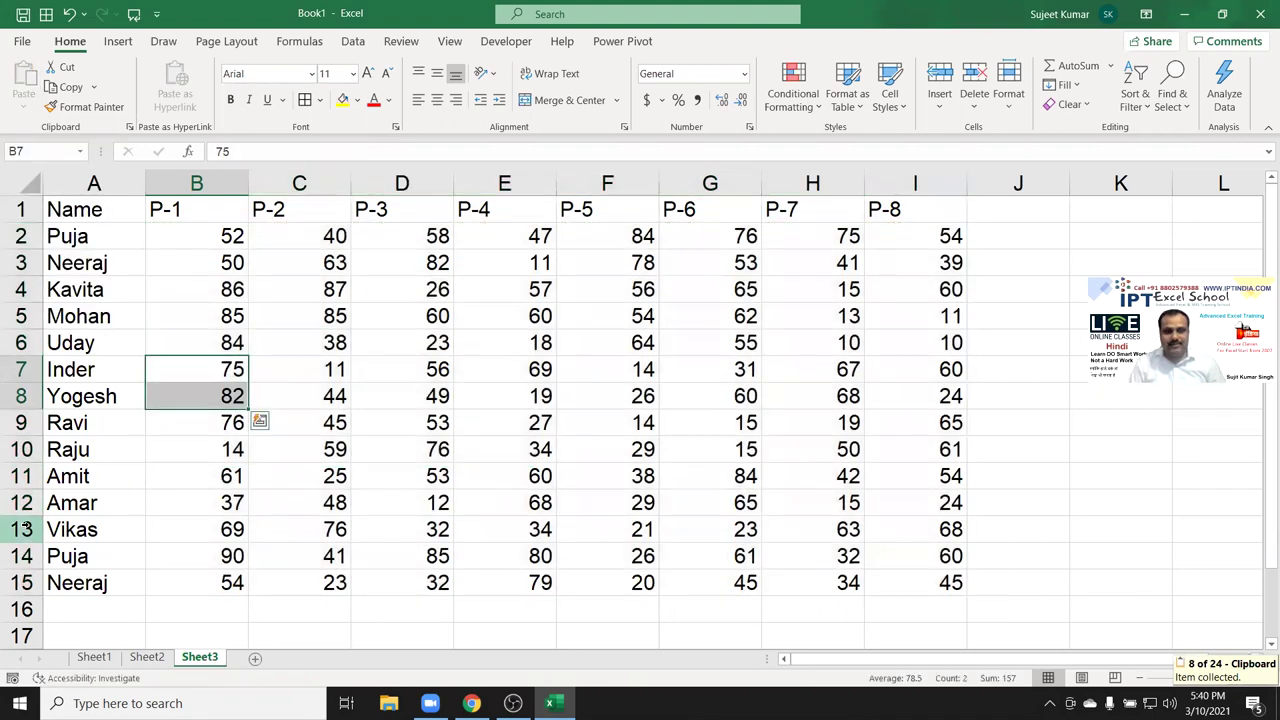
Insert blank rows above rows 13, 10 and 5.
left_click(22, 529)
key("ctrl+shift+plus")
key("Up")
key("Up")
key("Up")
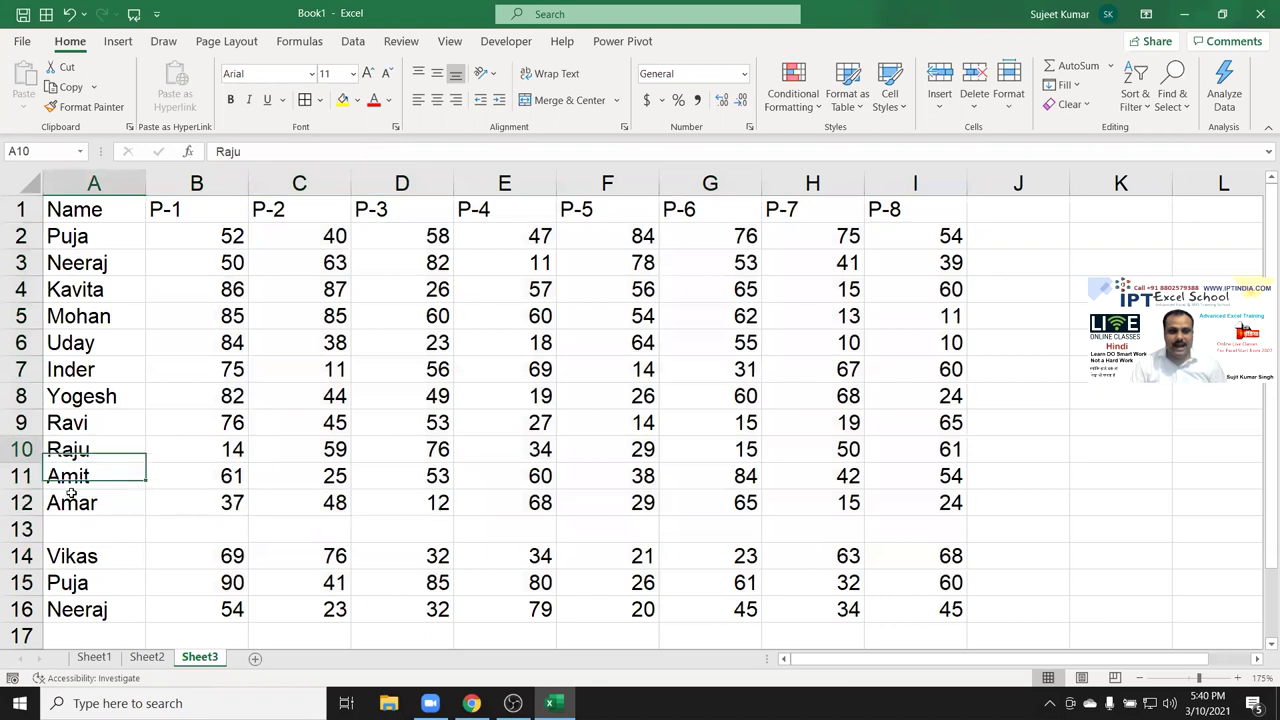
key("shift+space")
key("ctrl+shift+plus")
key("Up")
key("Up")
key("Up")
key("Up")
key("Up")
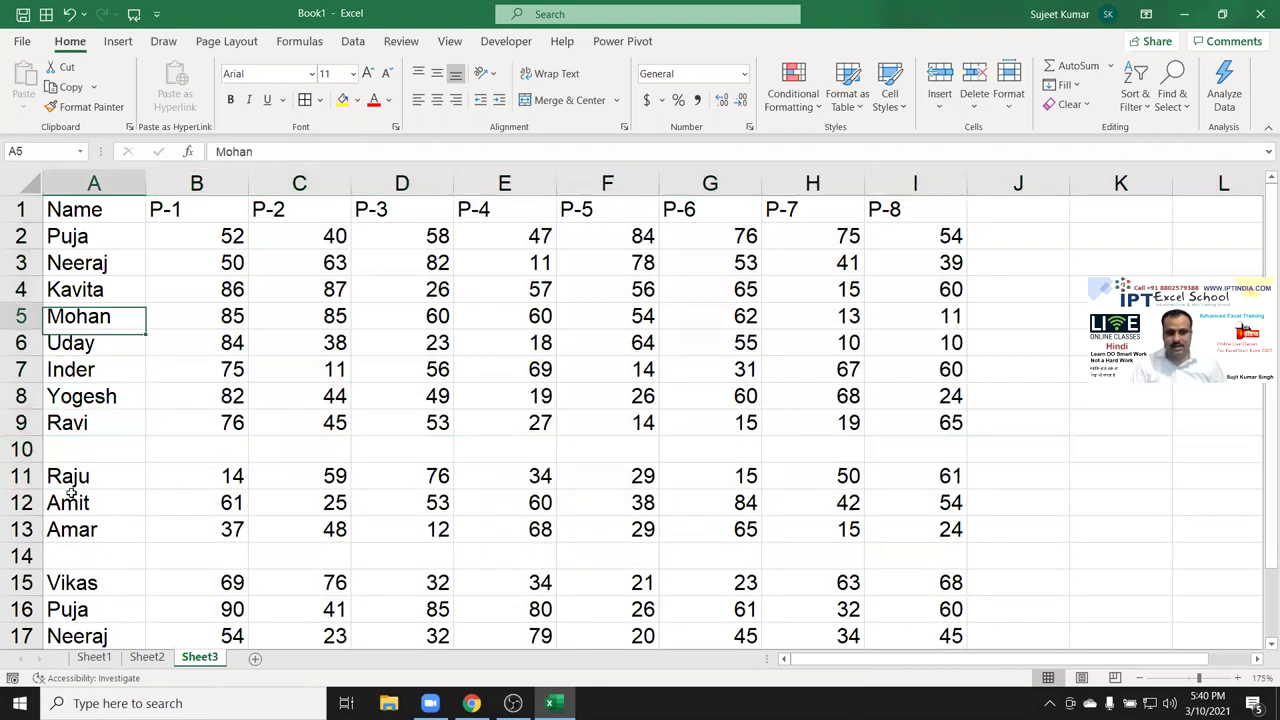
key("shift+space")
key("ctrl+shift+plus")
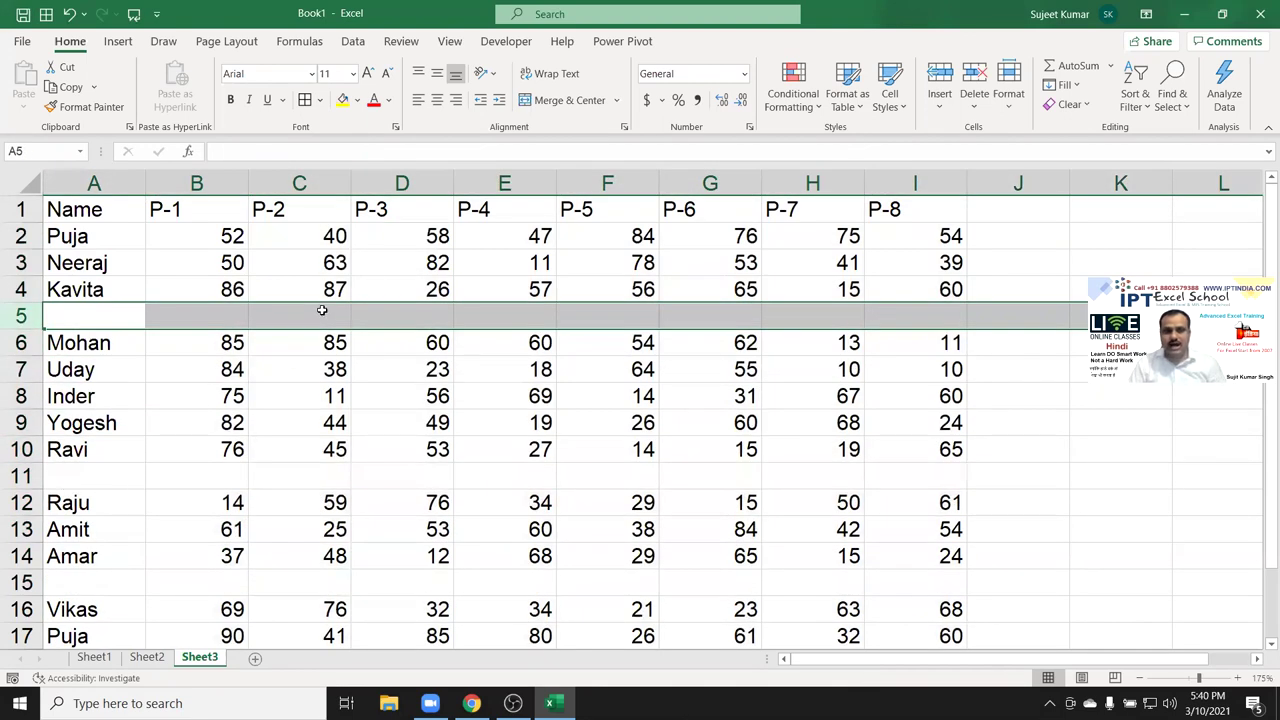
Empty the score cells D3, F7, H14 and I17.
left_click(414, 277)
key("Delete")
left_click(604, 381)
key("Delete")
left_click(860, 545)
key("Delete")
scroll(930, 597, "down", 2)
left_click(919, 479)
key("Delete")
scroll(408, 413, "up", 2)
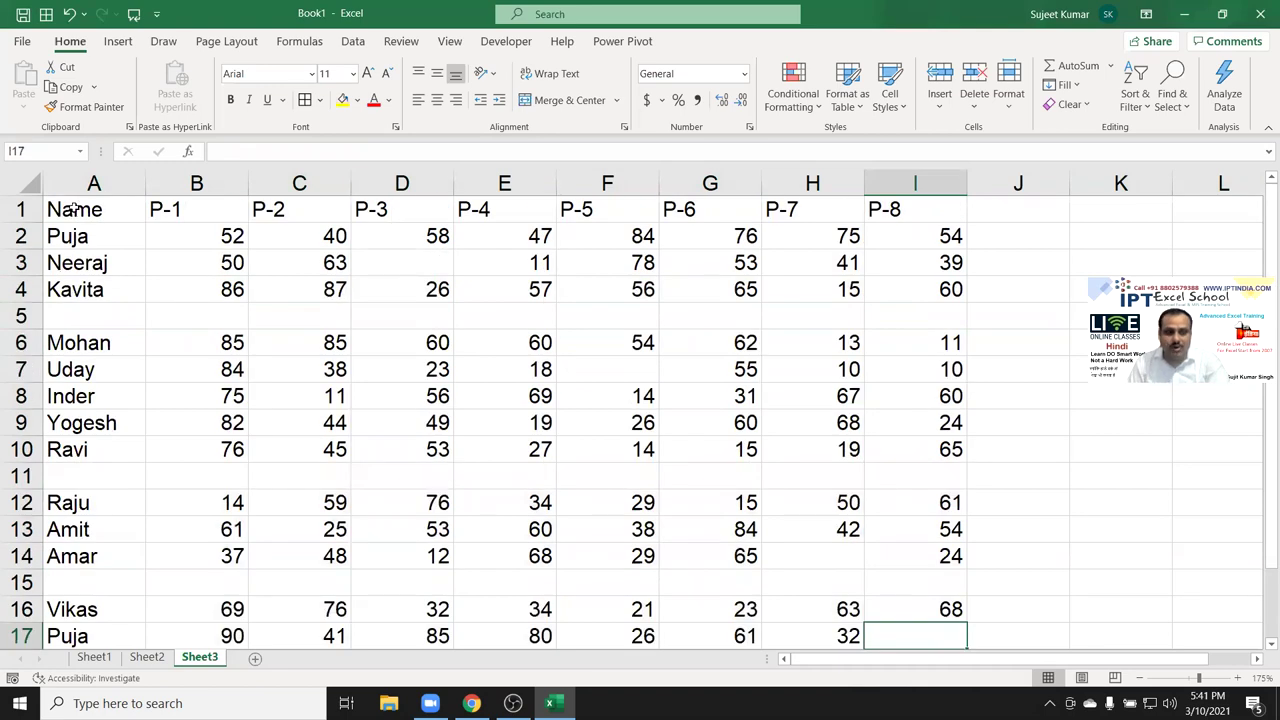
Custom-sort A1:I18 A to Z by the Name column.
mouse_move(75, 205)
left_mouse_down()
mouse_move(910, 590)
mouse_move(908, 557)
left_mouse_up()
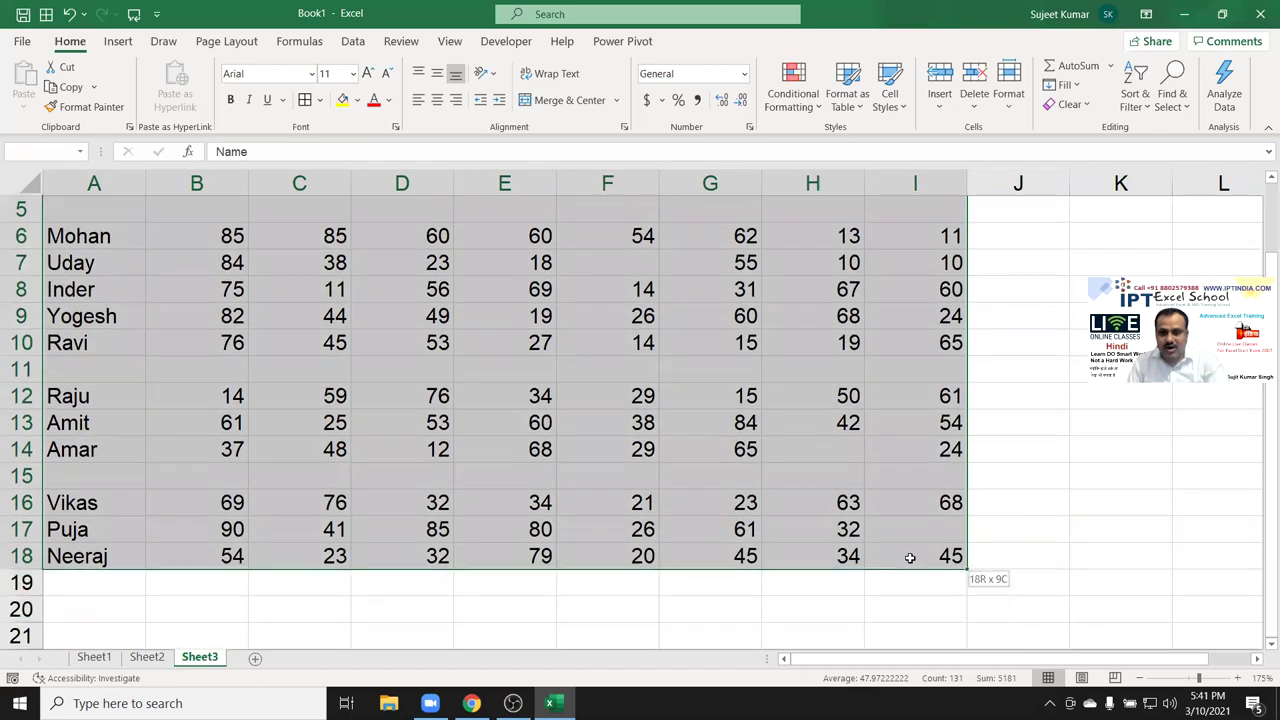
scroll(154, 423, "up", 2)
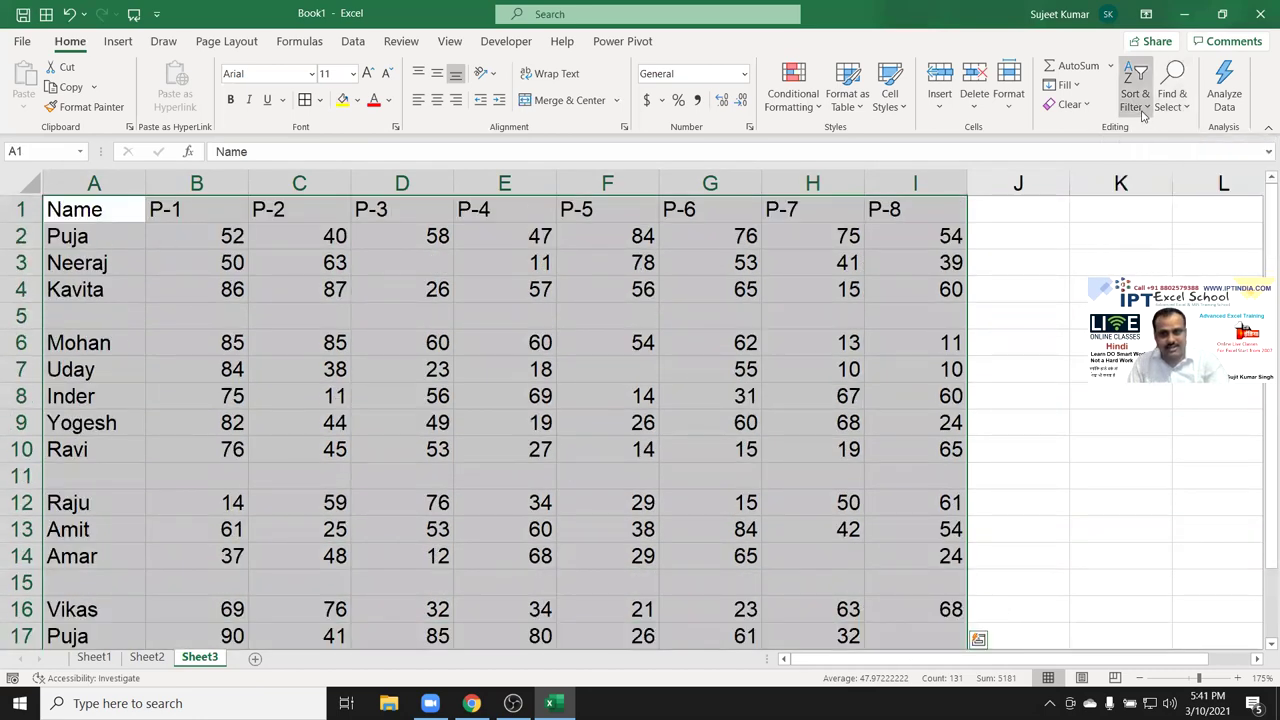
left_click(1134, 100)
left_click(1170, 174)
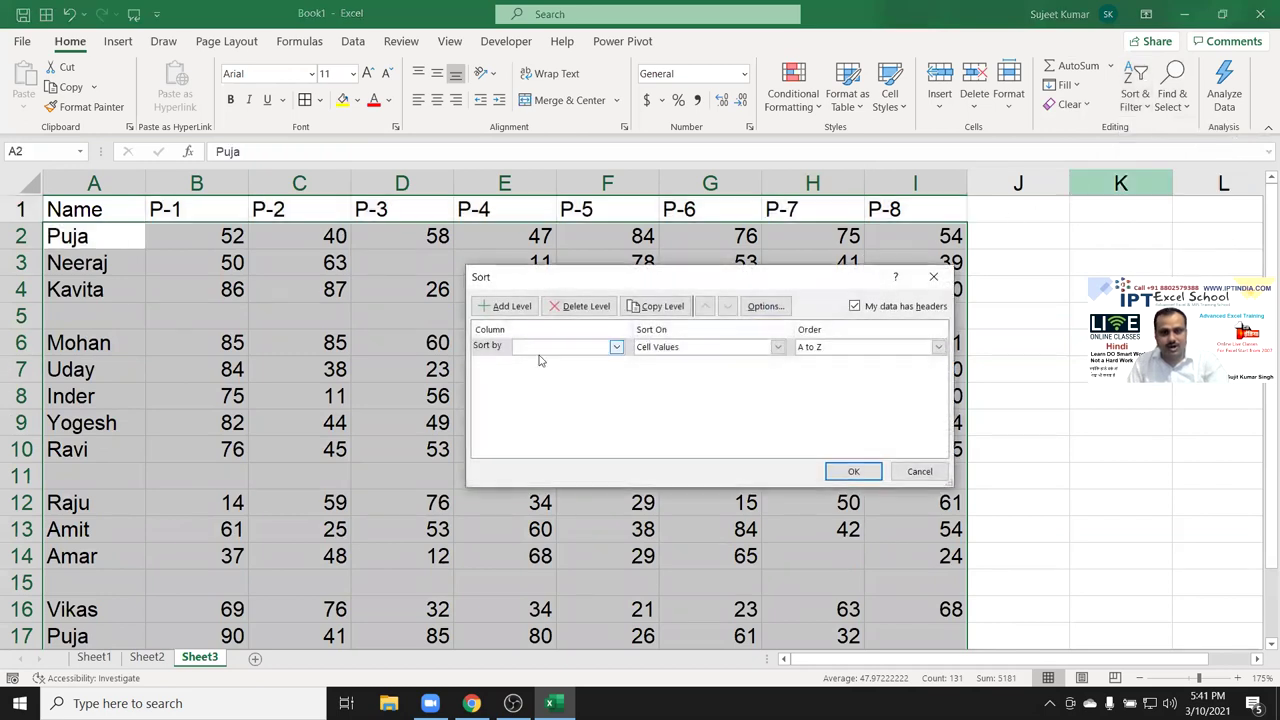
left_click(542, 347)
left_click(543, 363)
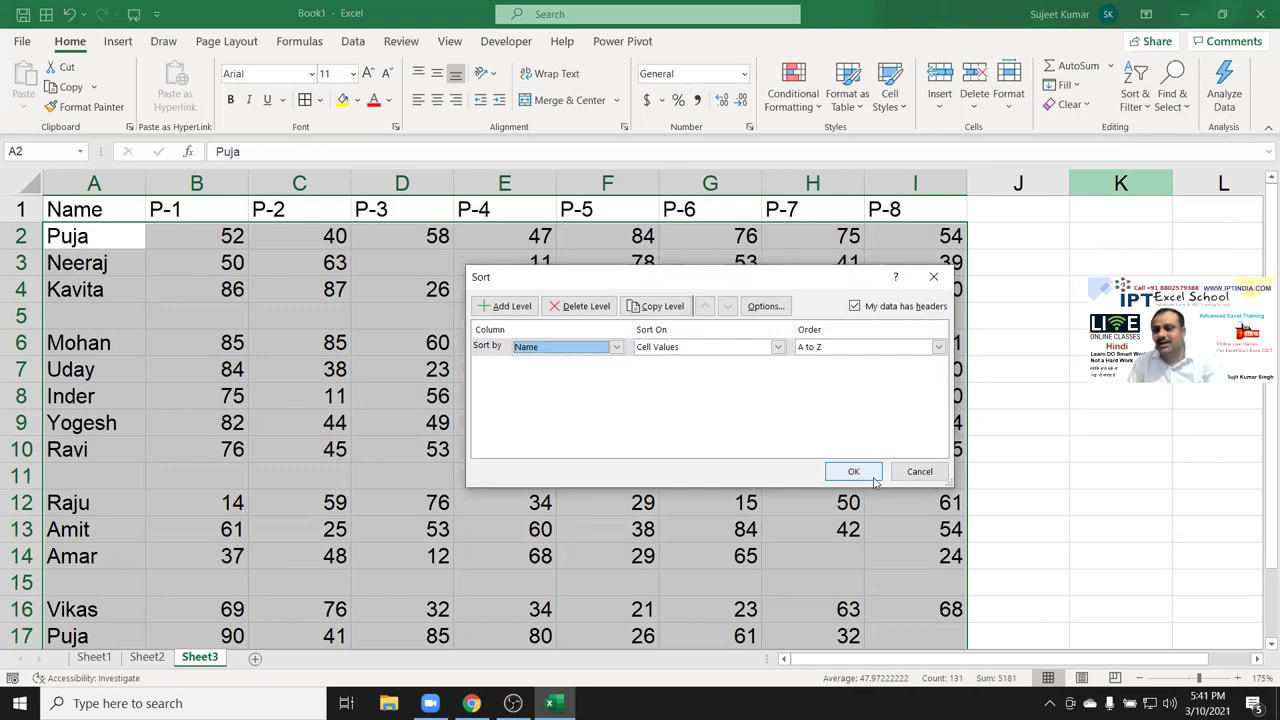
left_click(873, 479)
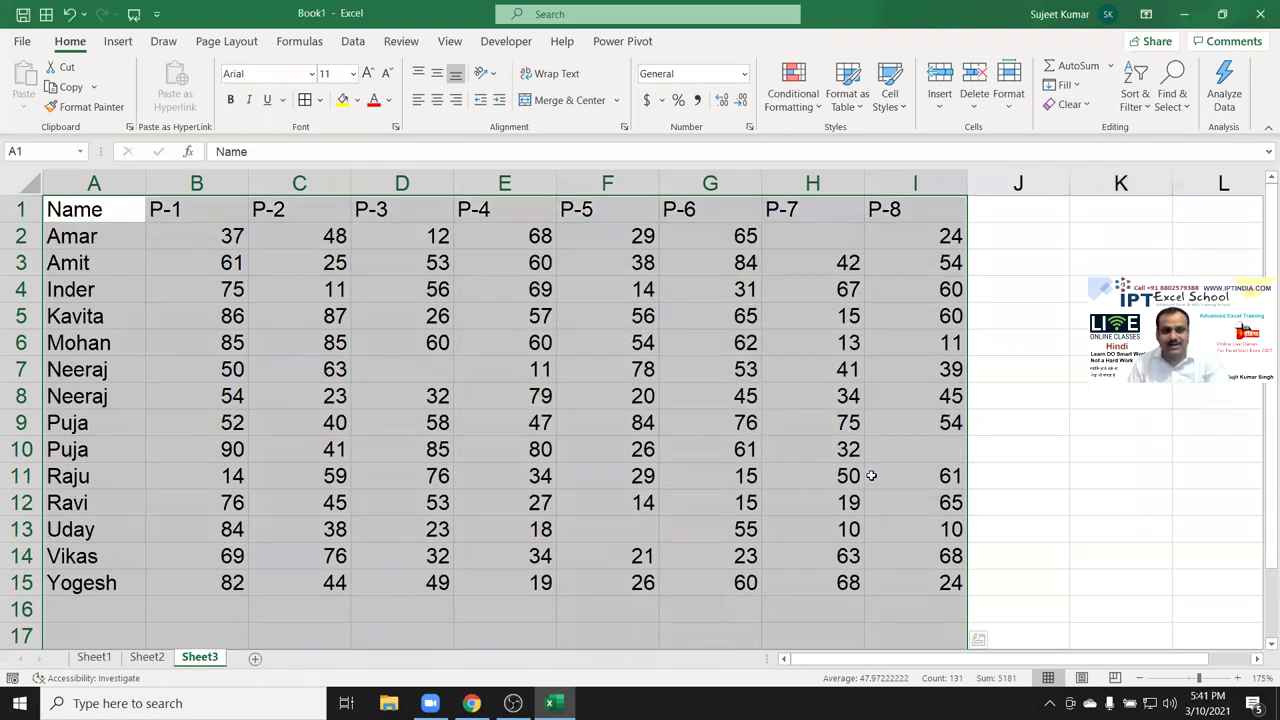
Undo the sort, restoring the original order with its blank rows.
scroll(438, 480, "down", 4)
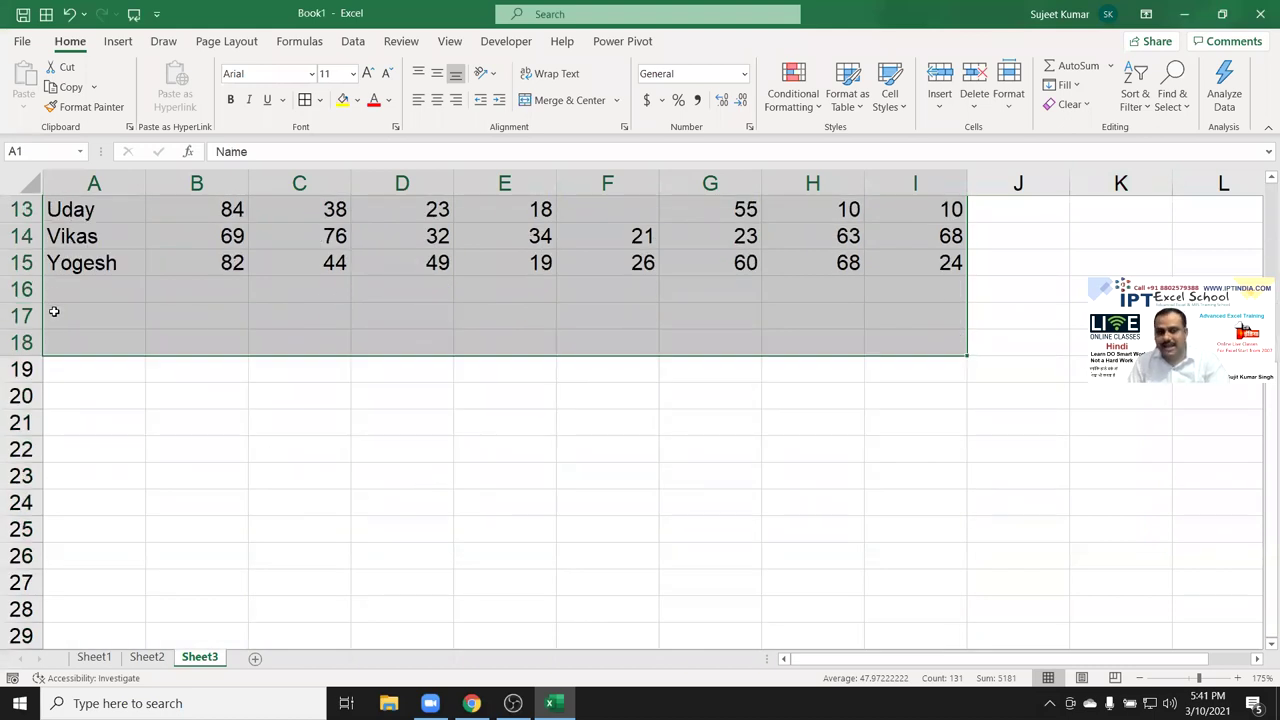
scroll(103, 441, "up", 3)
scroll(103, 441, "up", 1)
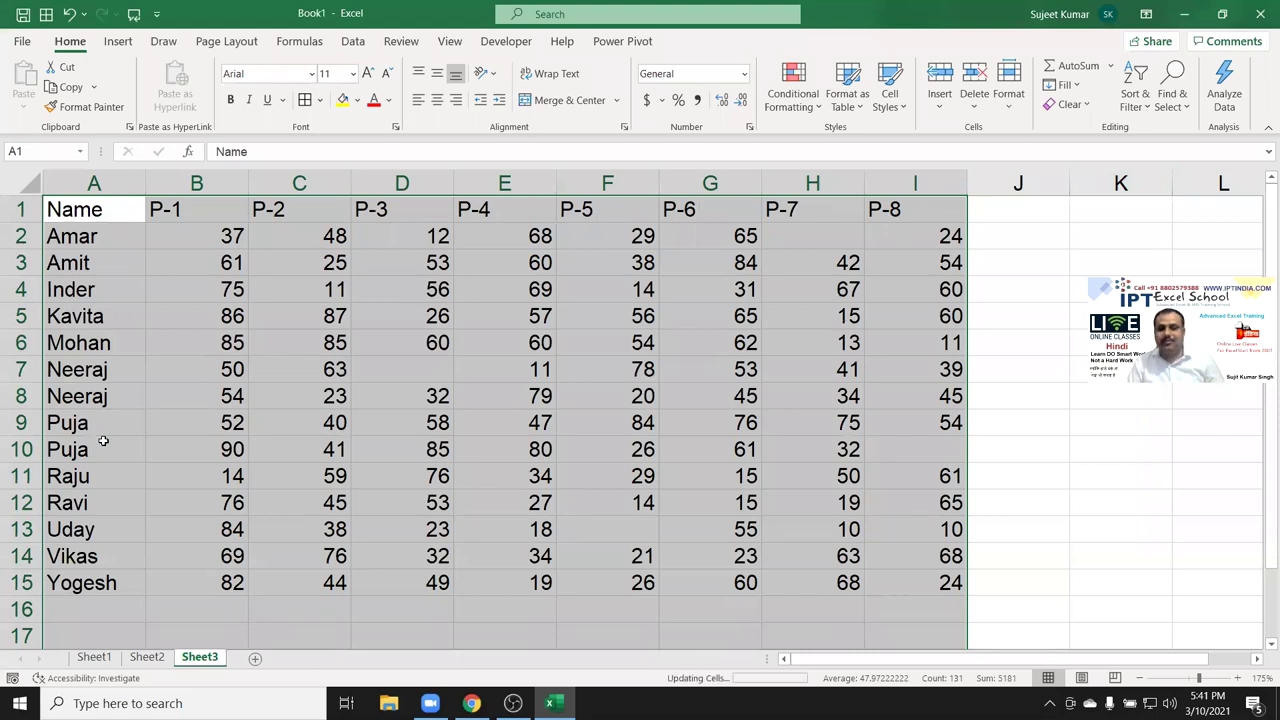
key("ctrl+z")
left_click(210, 404)
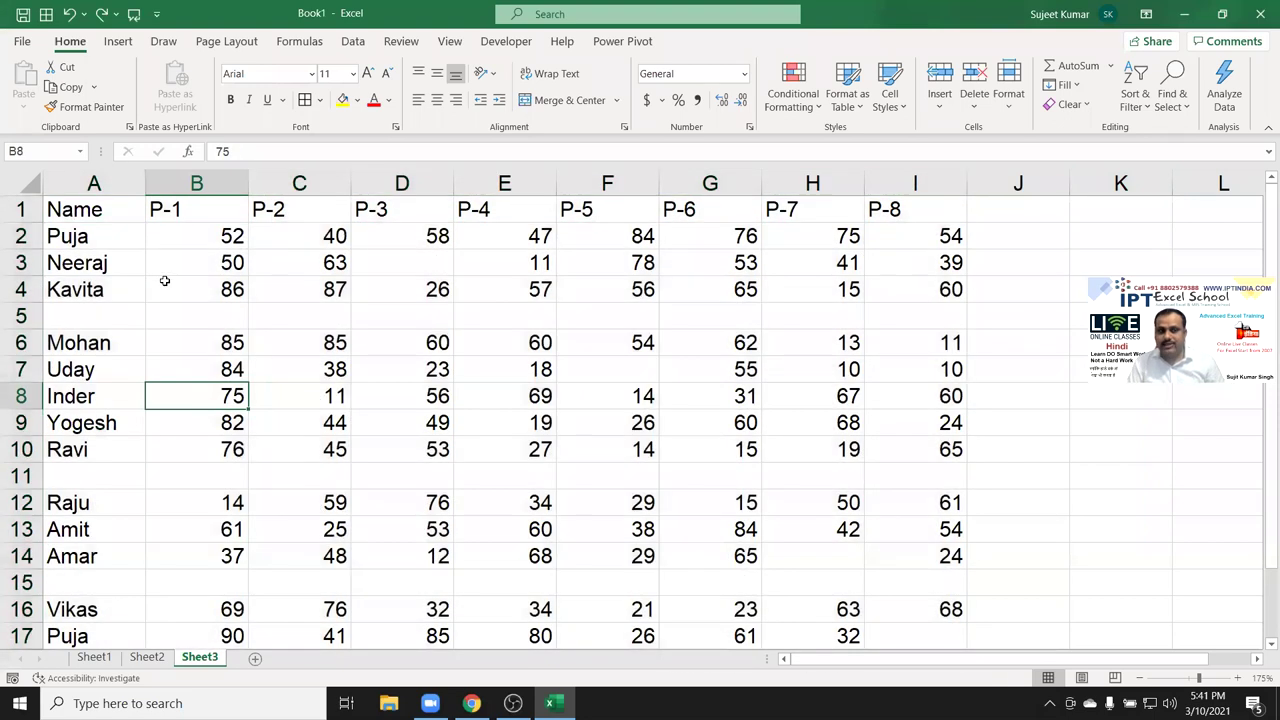
Select the Name range from Puja down to the last name.
left_click(108, 217)
left_click(107, 229)
left_click_drag(197, 235, 650, 290)
left_click(504, 449)
left_click(82, 232)
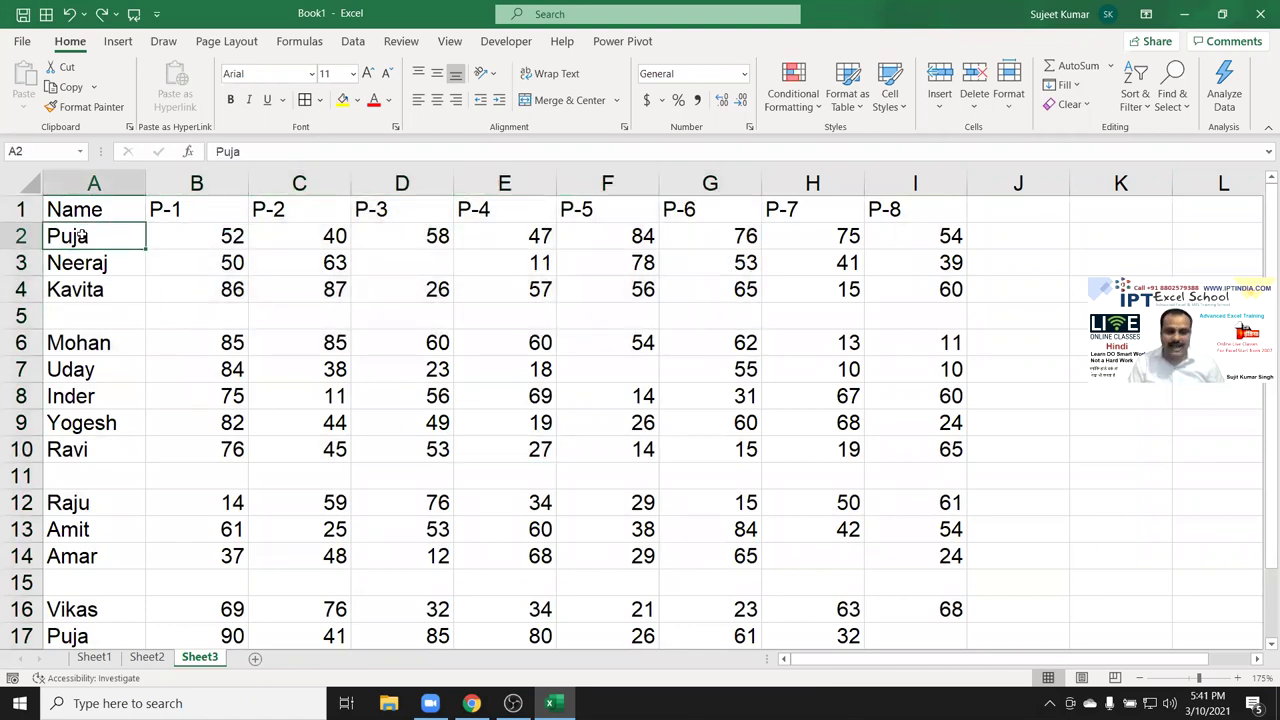
left_click(94, 183)
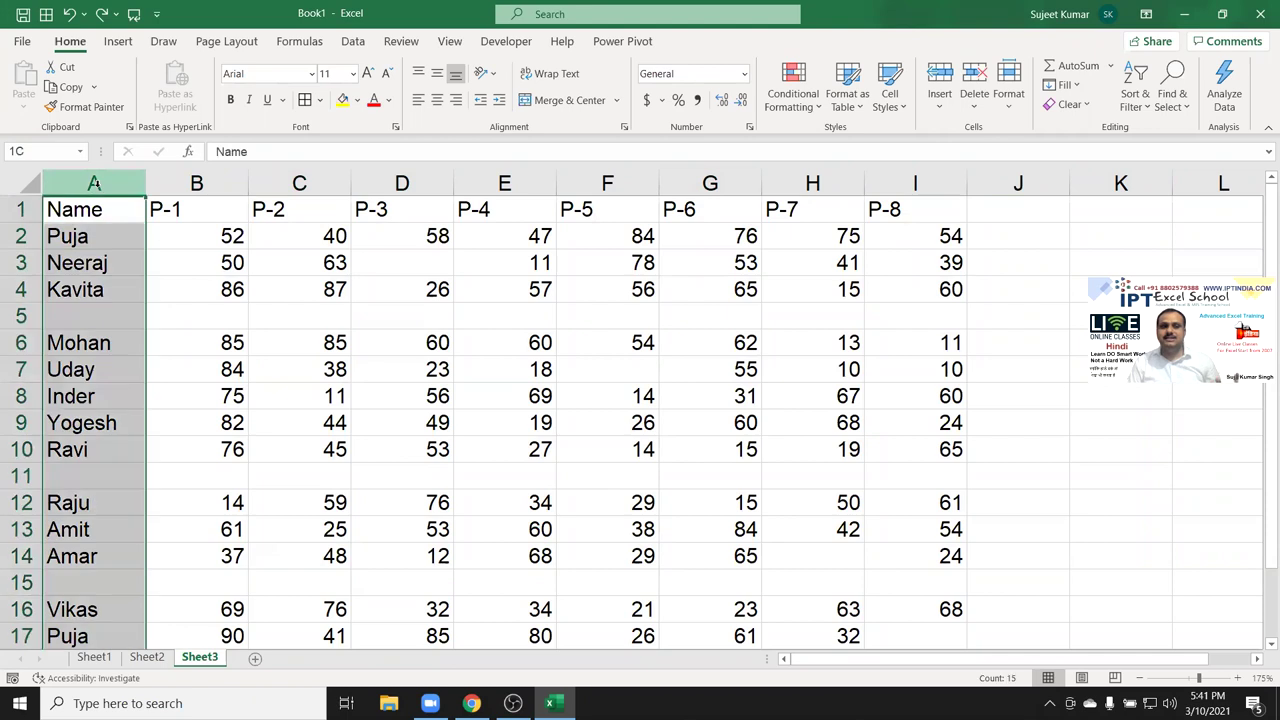
left_click(78, 313)
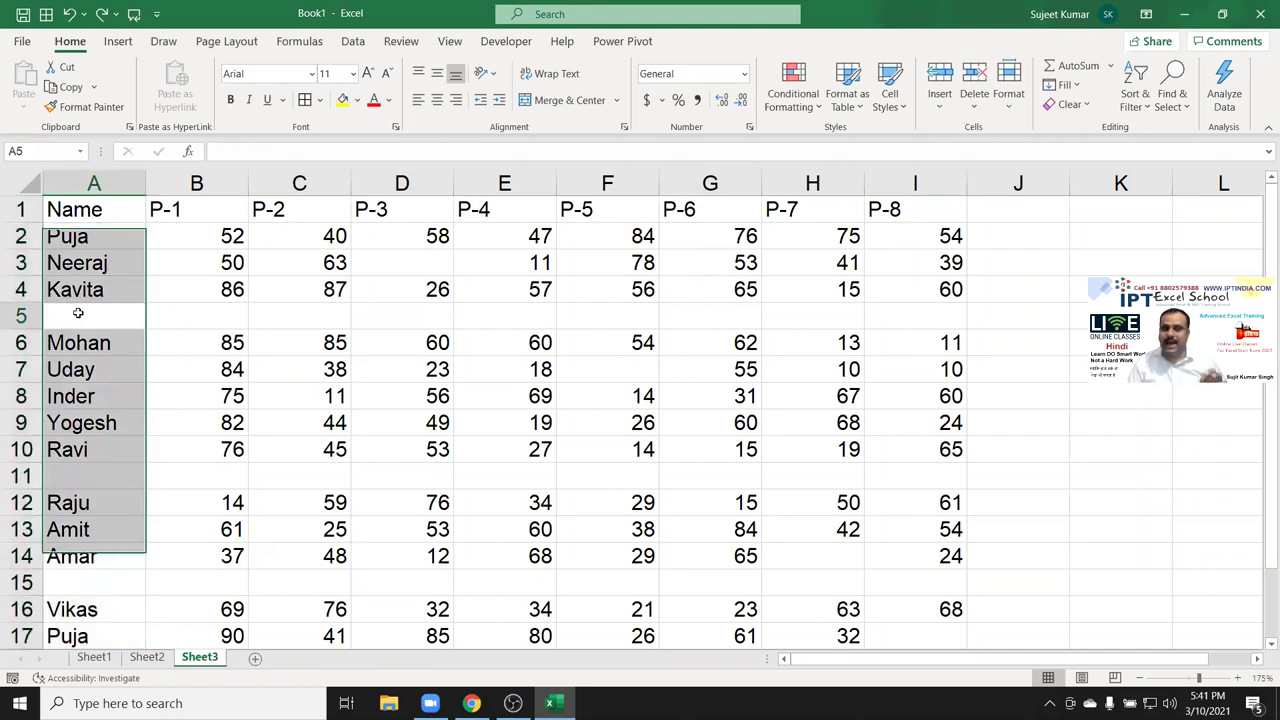
left_click(89, 236)
scroll(99, 474, "down", 4)
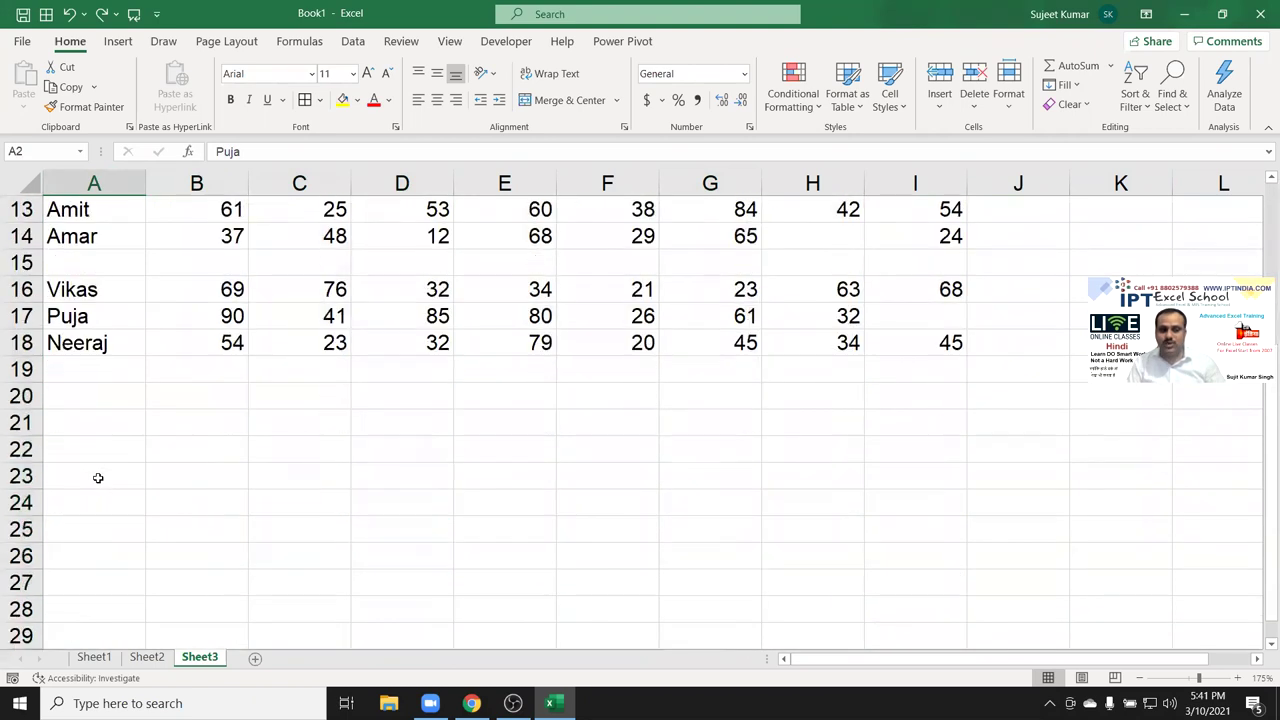
left_click(94, 352, "shift")
scroll(87, 444, "up", 4)
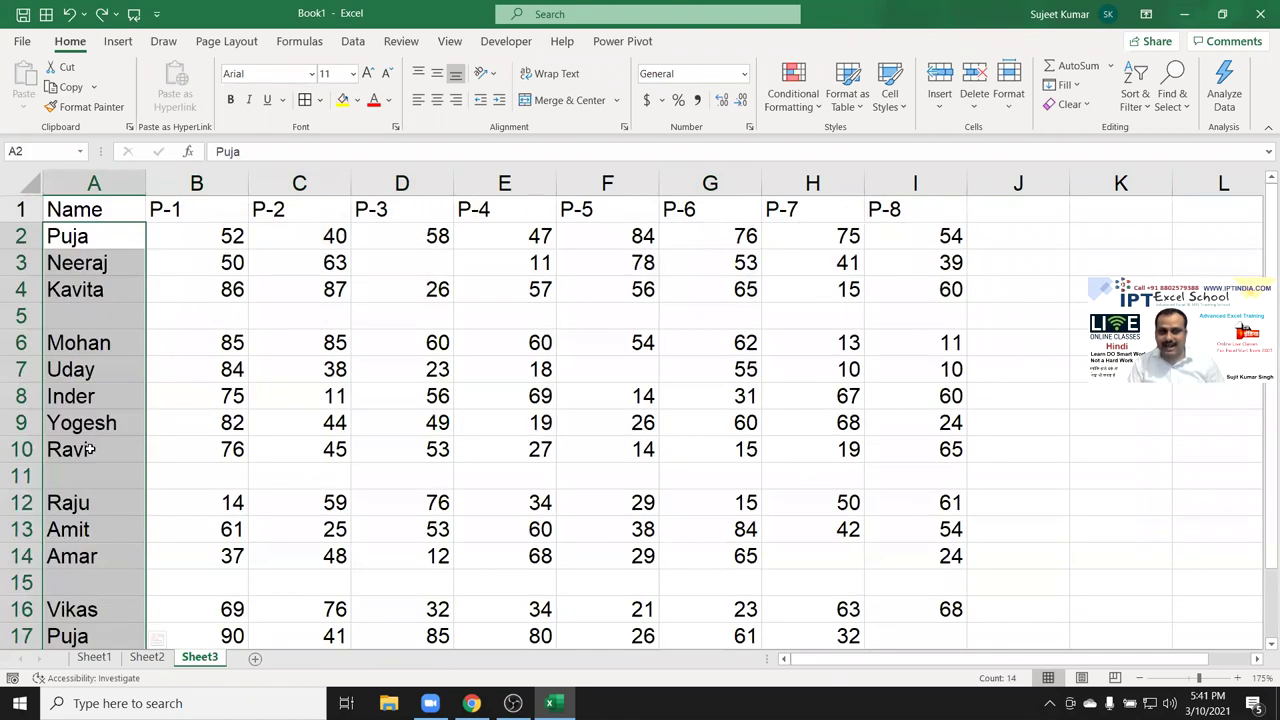
Select the blank cells in the range using Go To Special > Blanks.
key("ctrl+g")
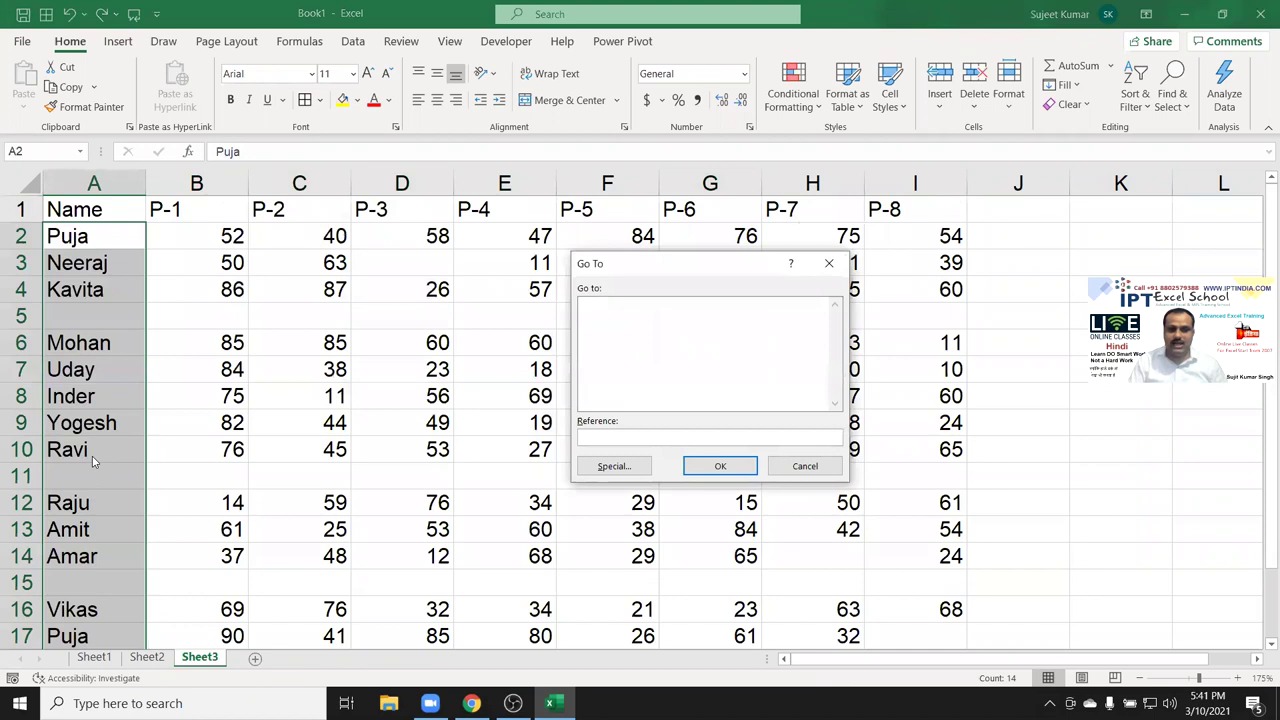
left_click(587, 468)
left_click(628, 396)
left_click(705, 493)
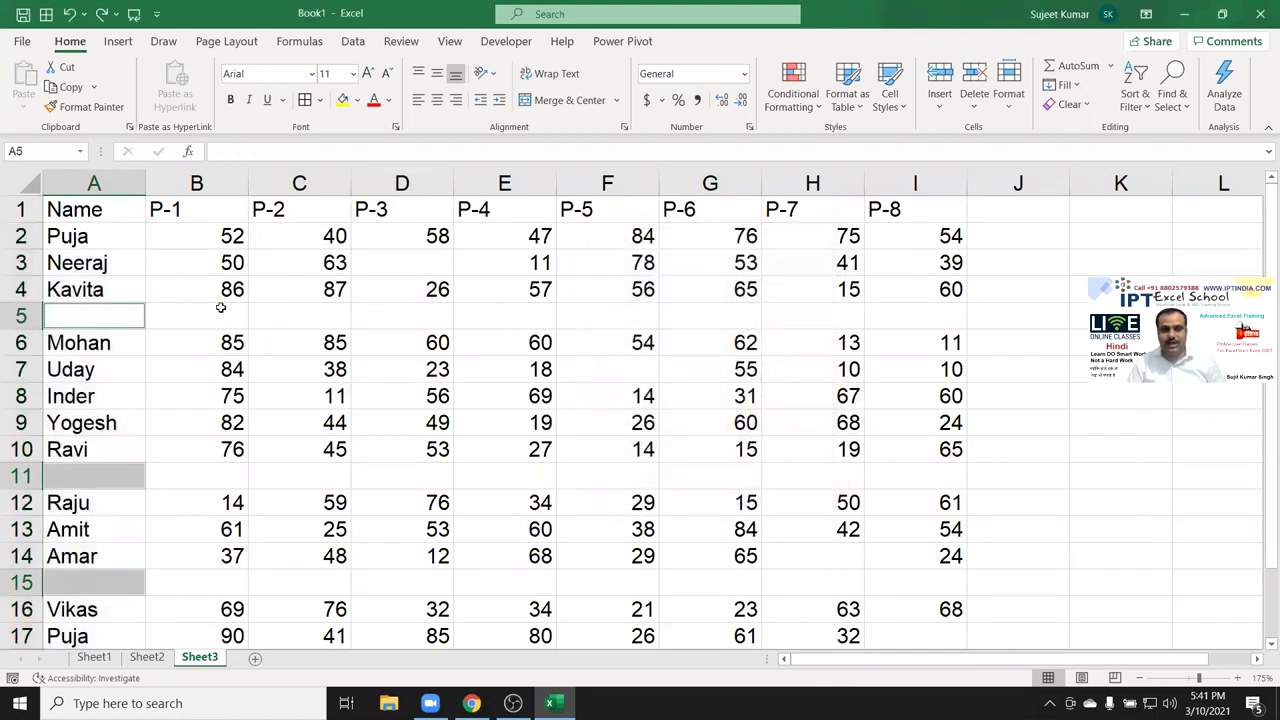
Delete the blank rows 5, 11 and 15 as entire rows.
scroll(160, 309, "down", 2)
scroll(146, 330, "down", 2)
scroll(145, 343, "up", 4)
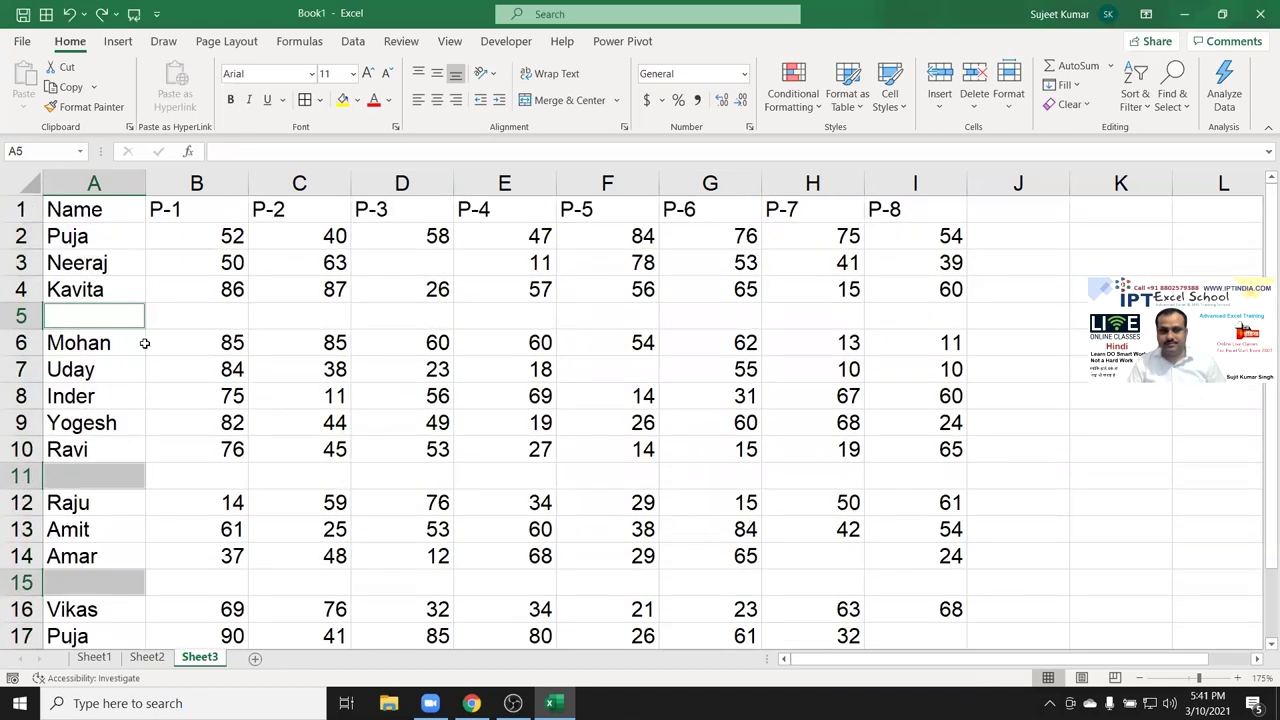
key("ctrl+minus")
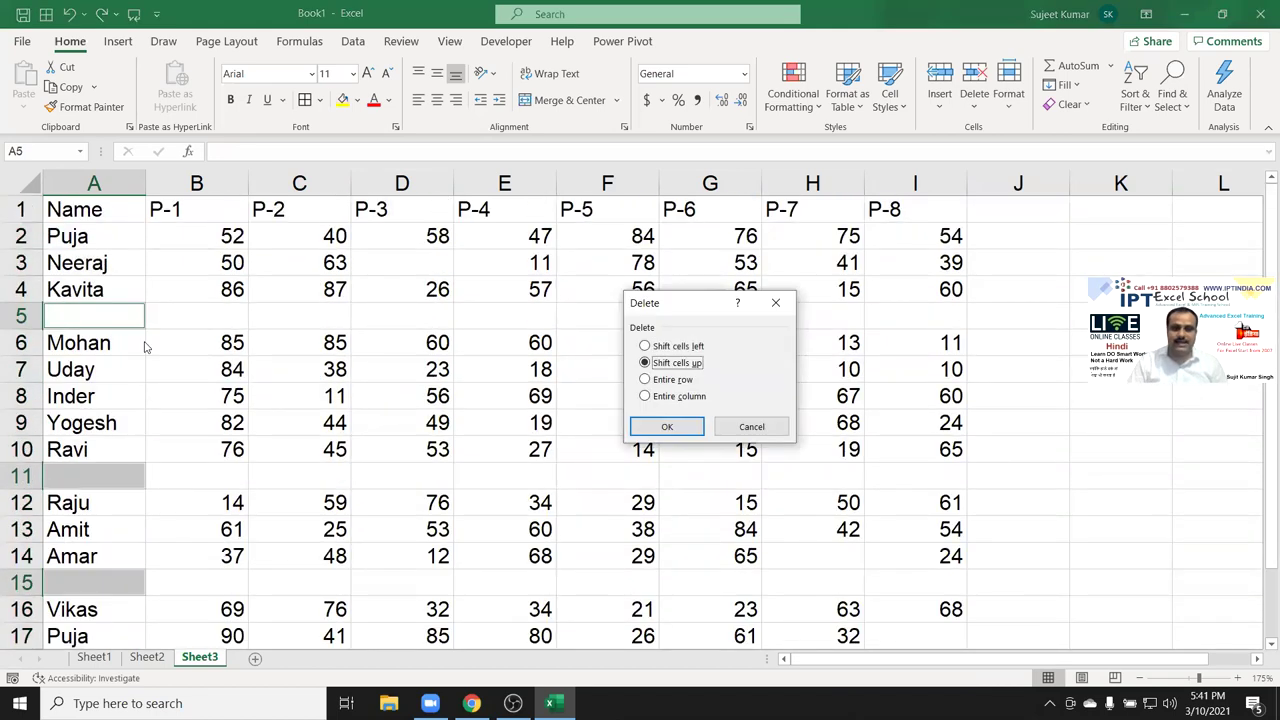
left_click(662, 380)
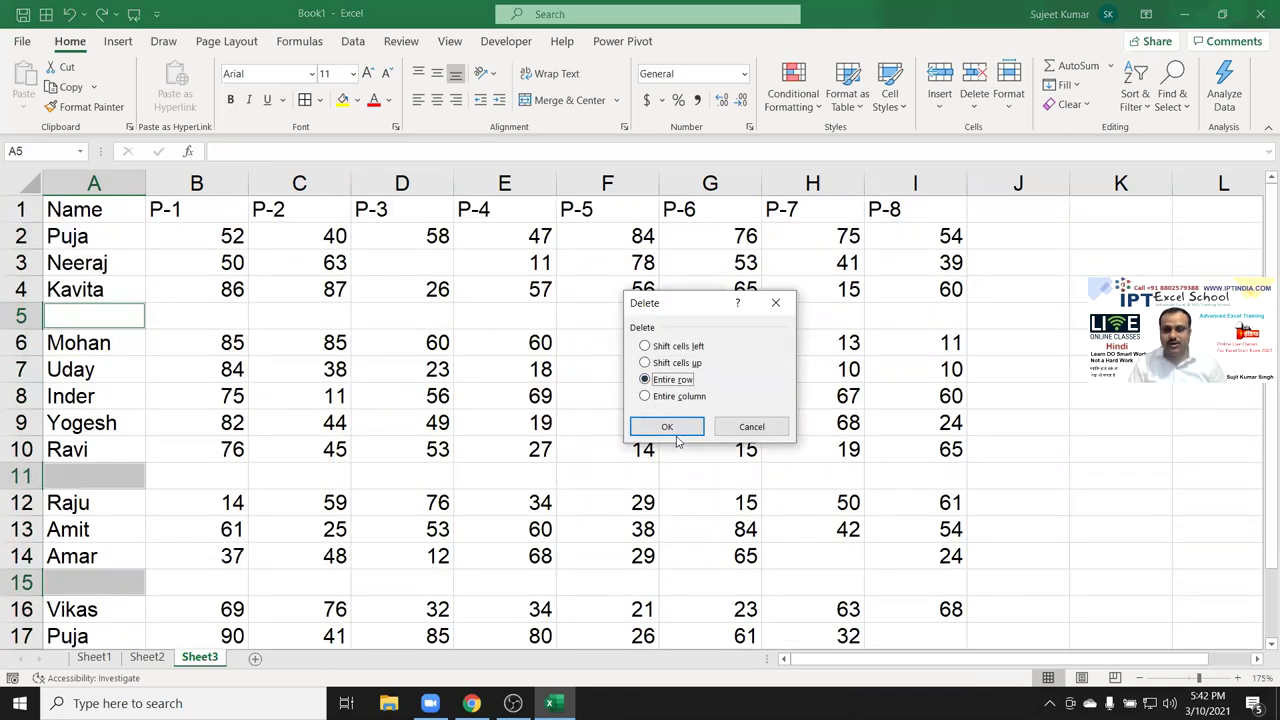
left_click(667, 428)
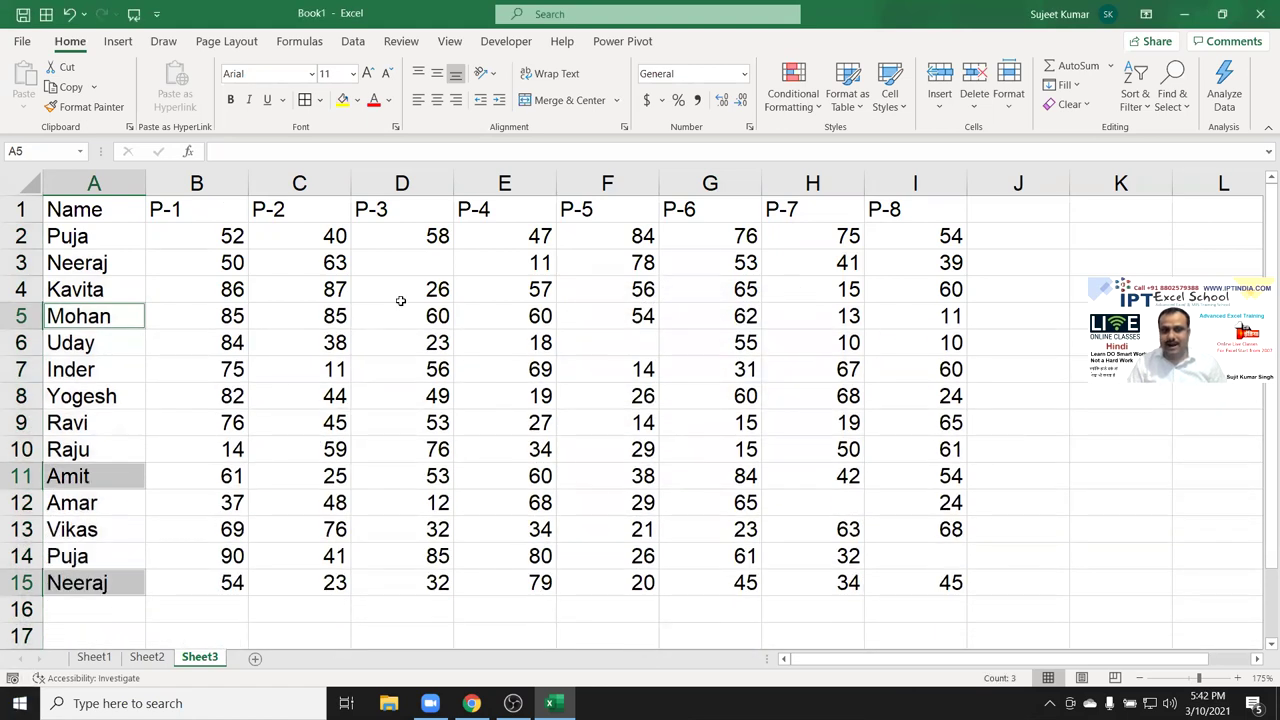
left_click(405, 263)
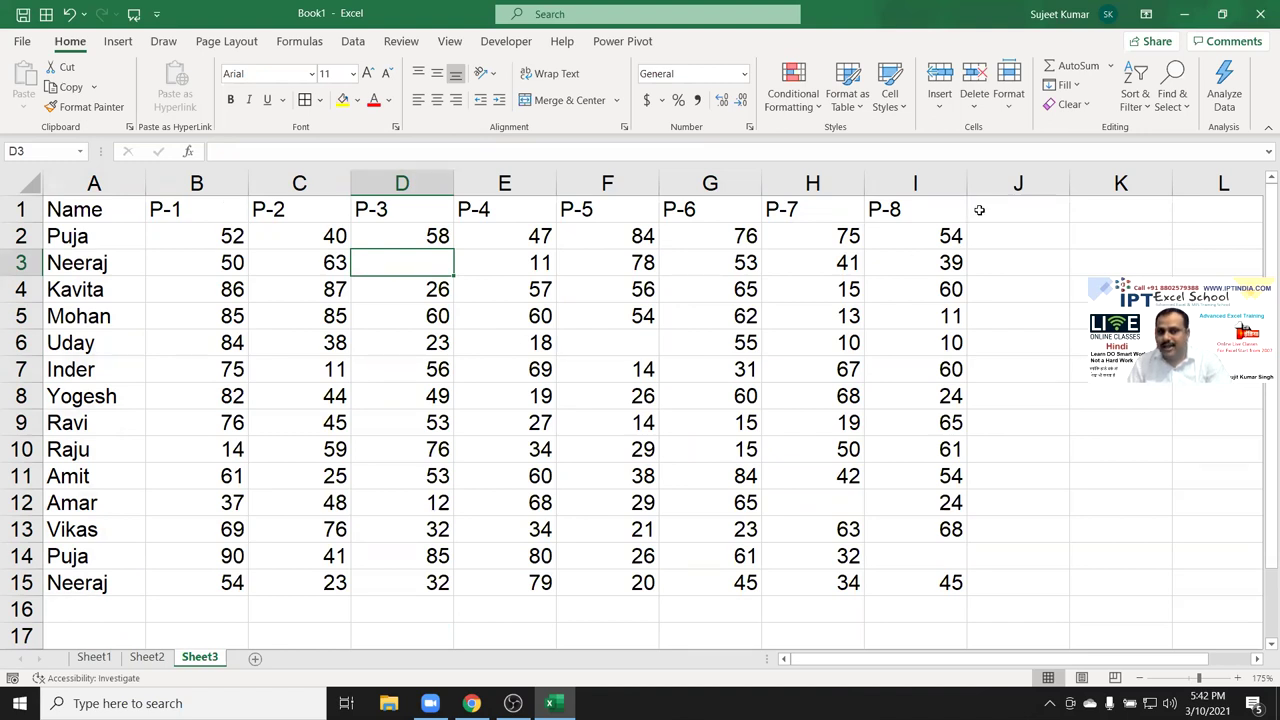
Select the empty column just right of P-8.
left_click_drag(1000, 210, 1003, 605)
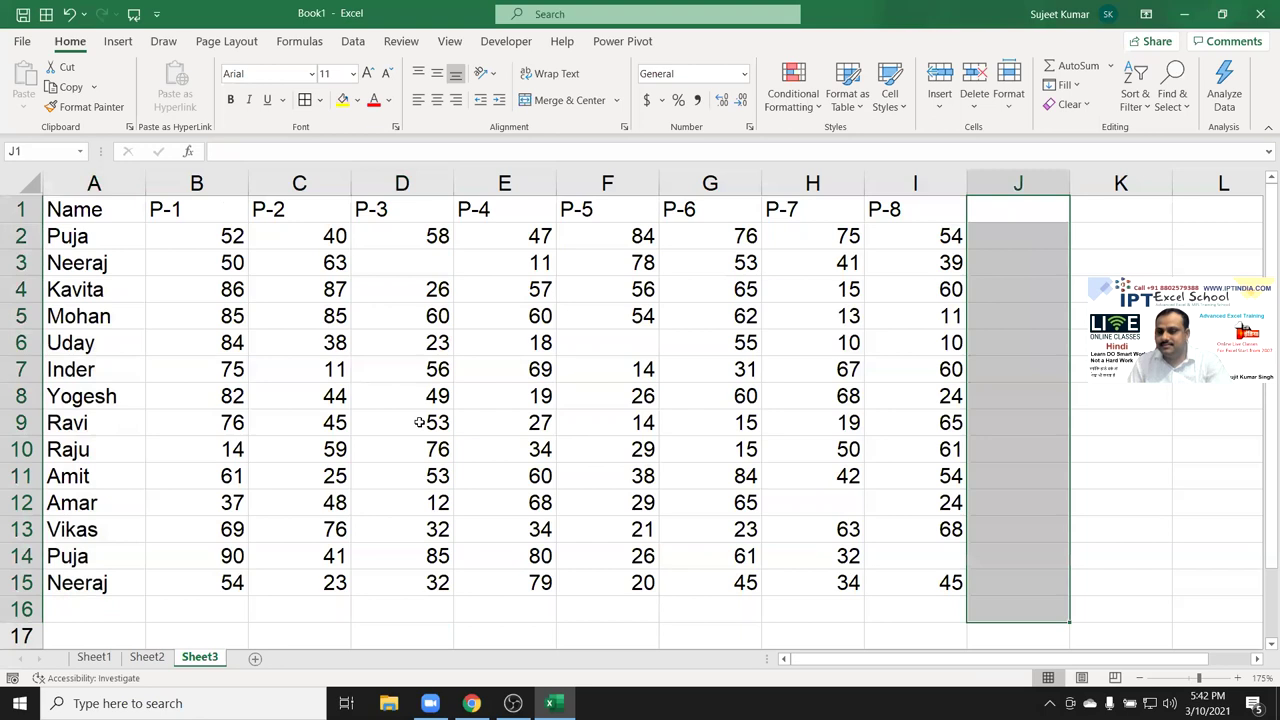
left_click(1003, 178)
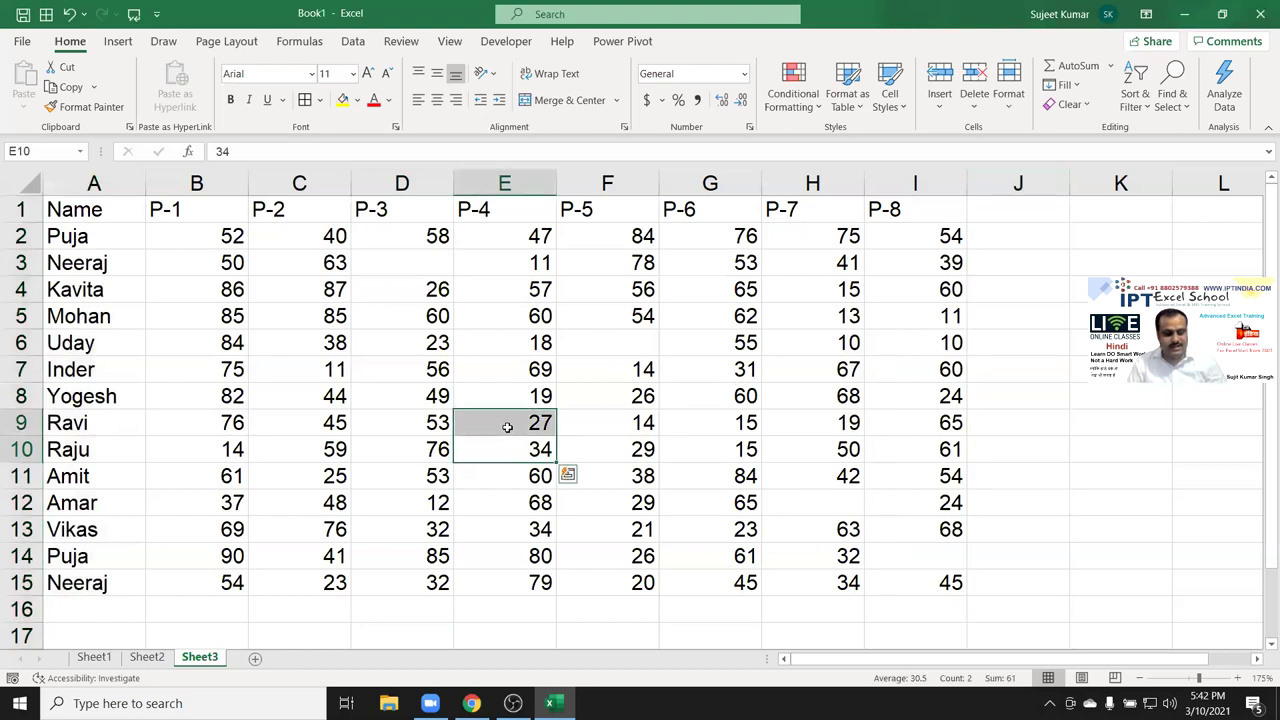
left_click(64, 331)
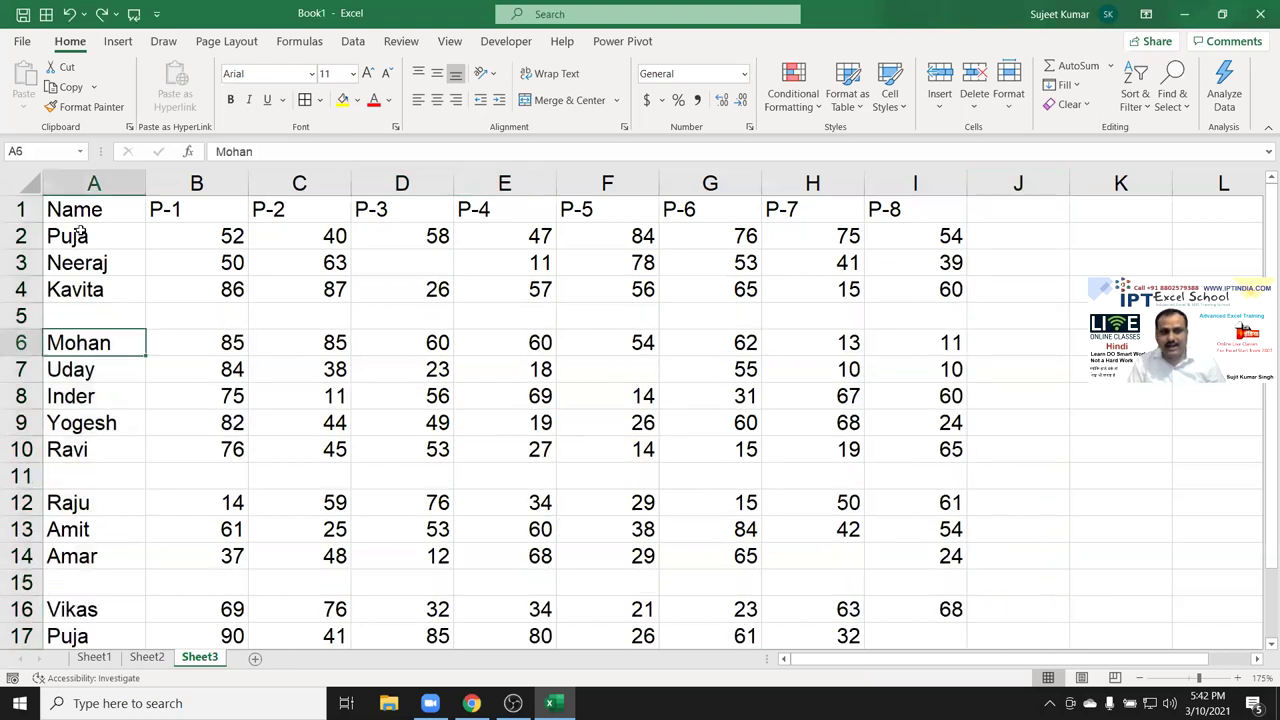
left_click(70, 185)
left_click(90, 308)
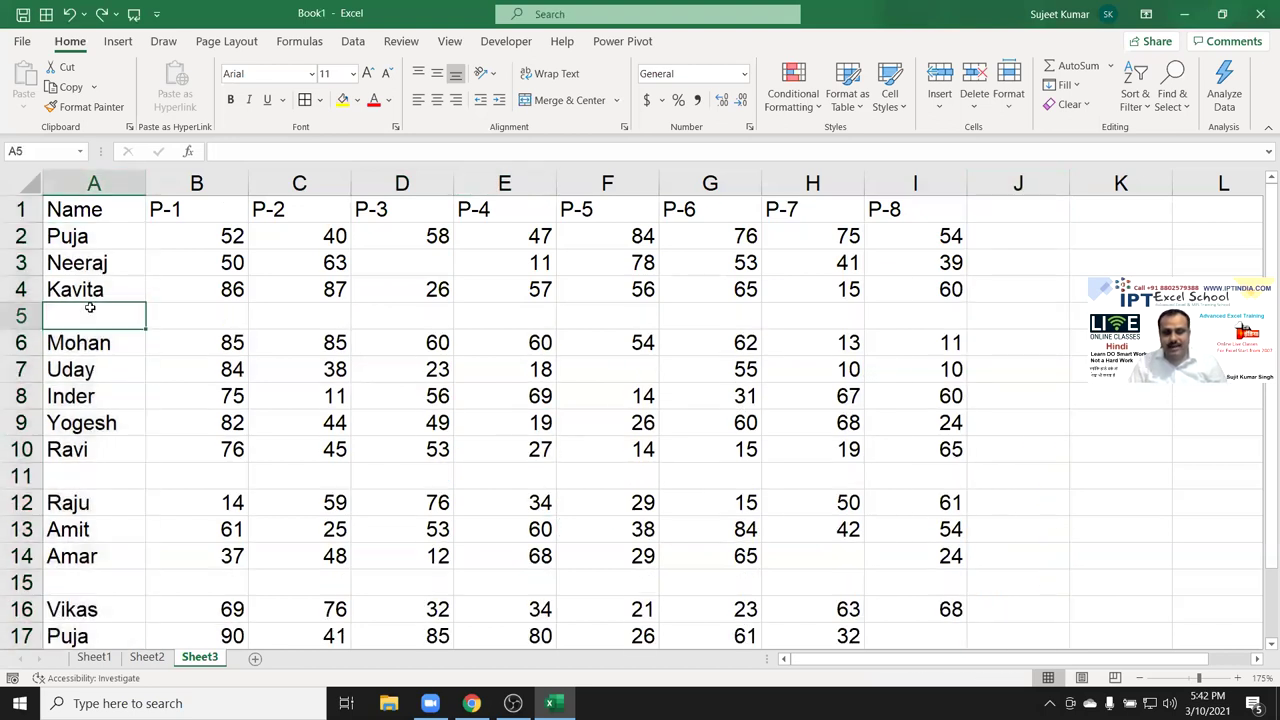
left_click(80, 187)
key("ctrl+shift+plus")
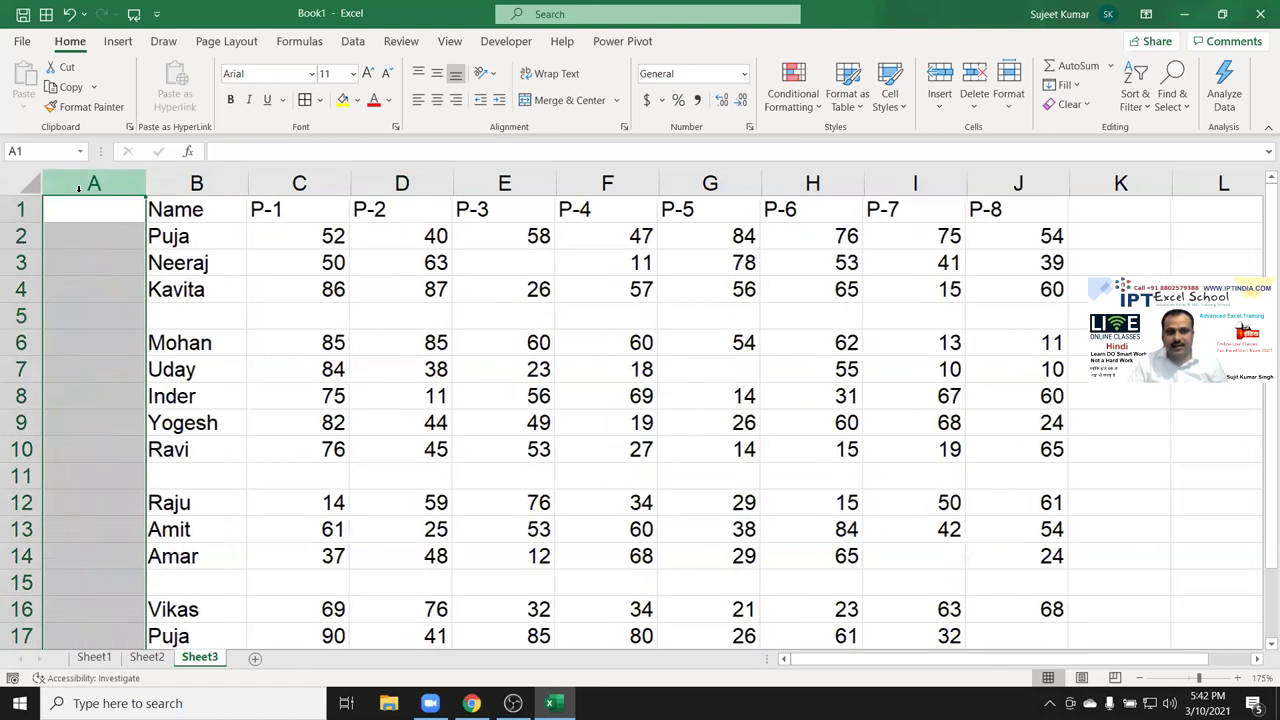
left_click(185, 263)
left_click(111, 227)
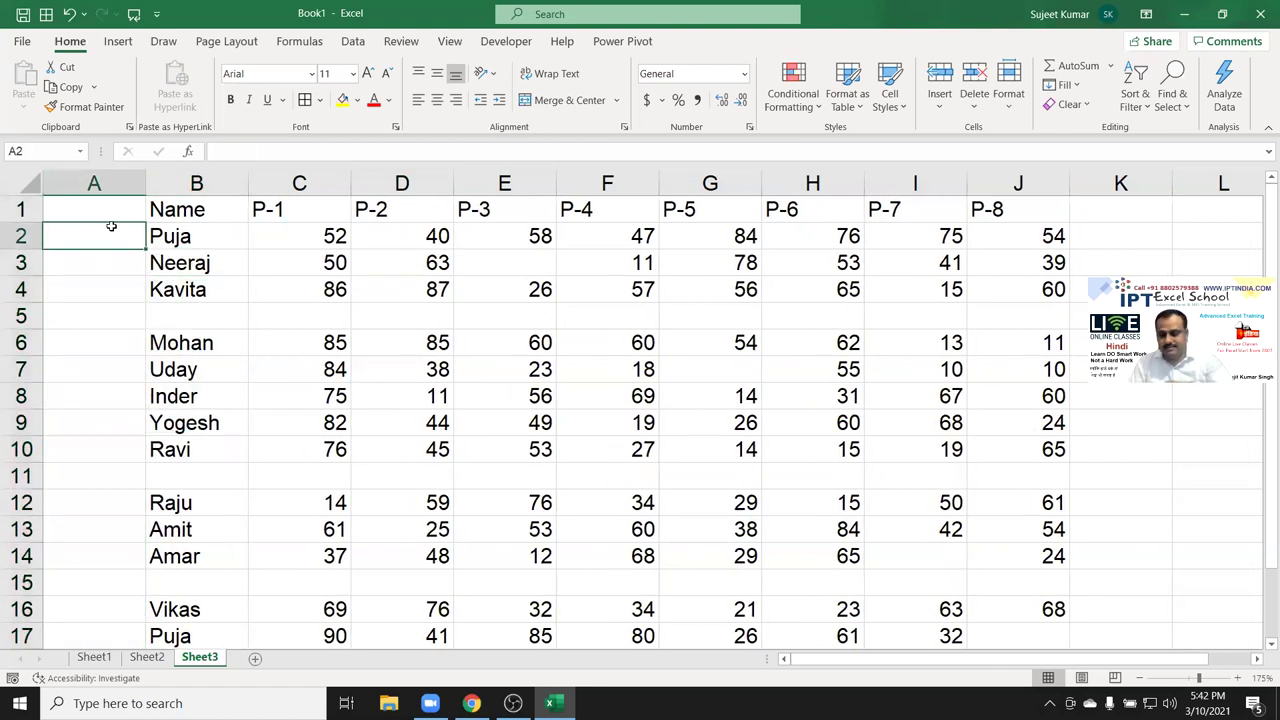
type("1")
key("Return")
key("Up")
left_click(130, 290, "shift")
key("ctrl+d")
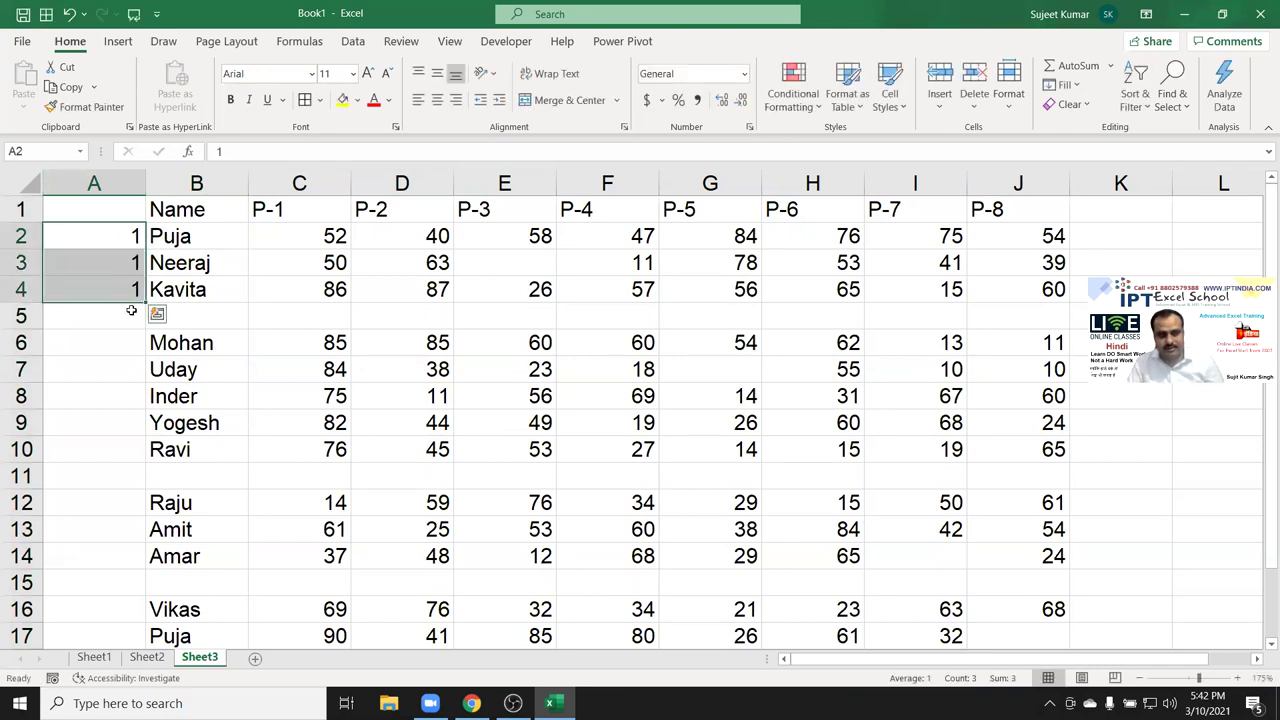
key("ctrl+c")
left_click_drag(133, 340, 139, 441)
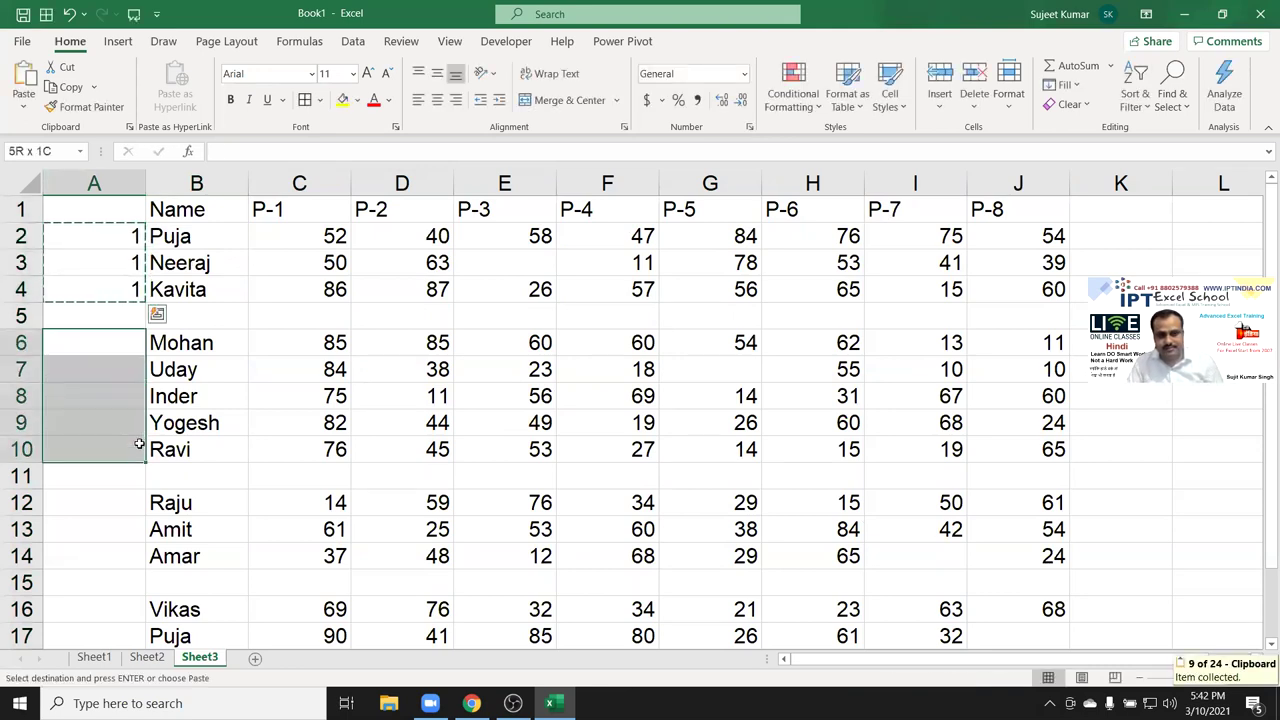
key("ctrl+v")
scroll(135, 440, "down", 1)
scroll(135, 440, "up", 1)
left_click(126, 425)
left_click_drag(126, 425, 126, 440)
key("ctrl+v")
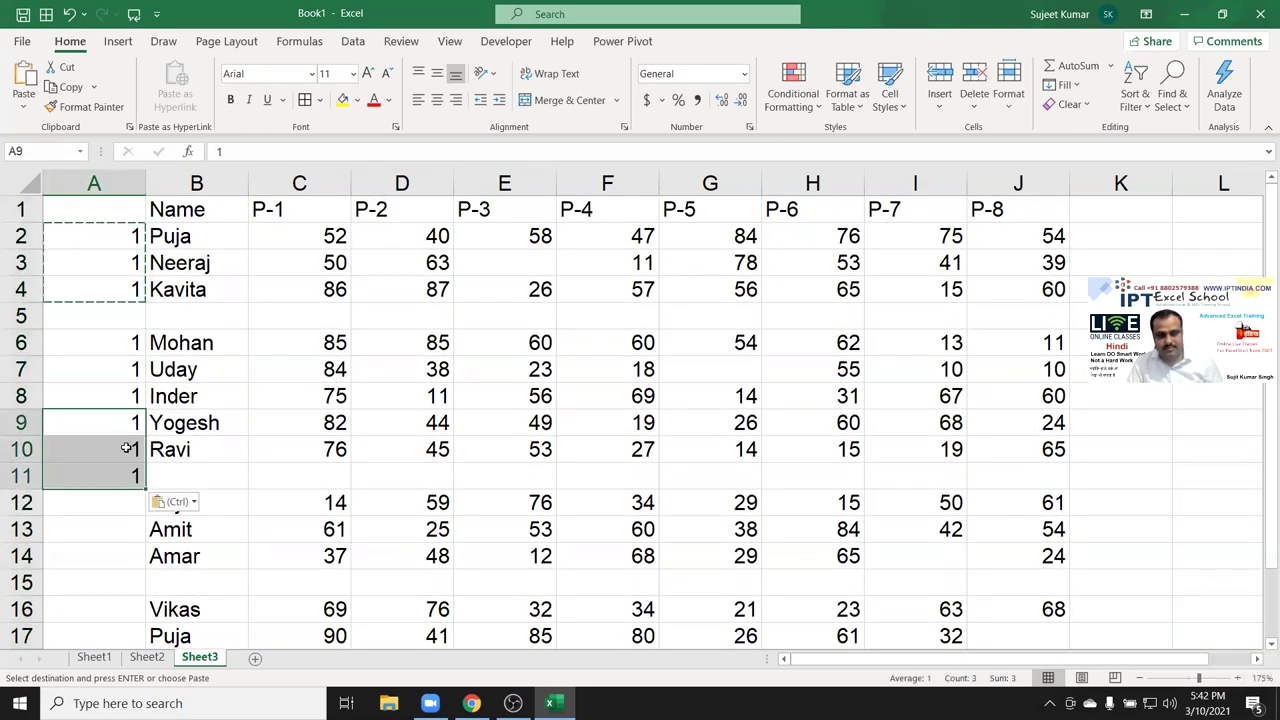
left_click(130, 477)
key("Delete")
left_click_drag(100, 338, 122, 430)
left_click(120, 431)
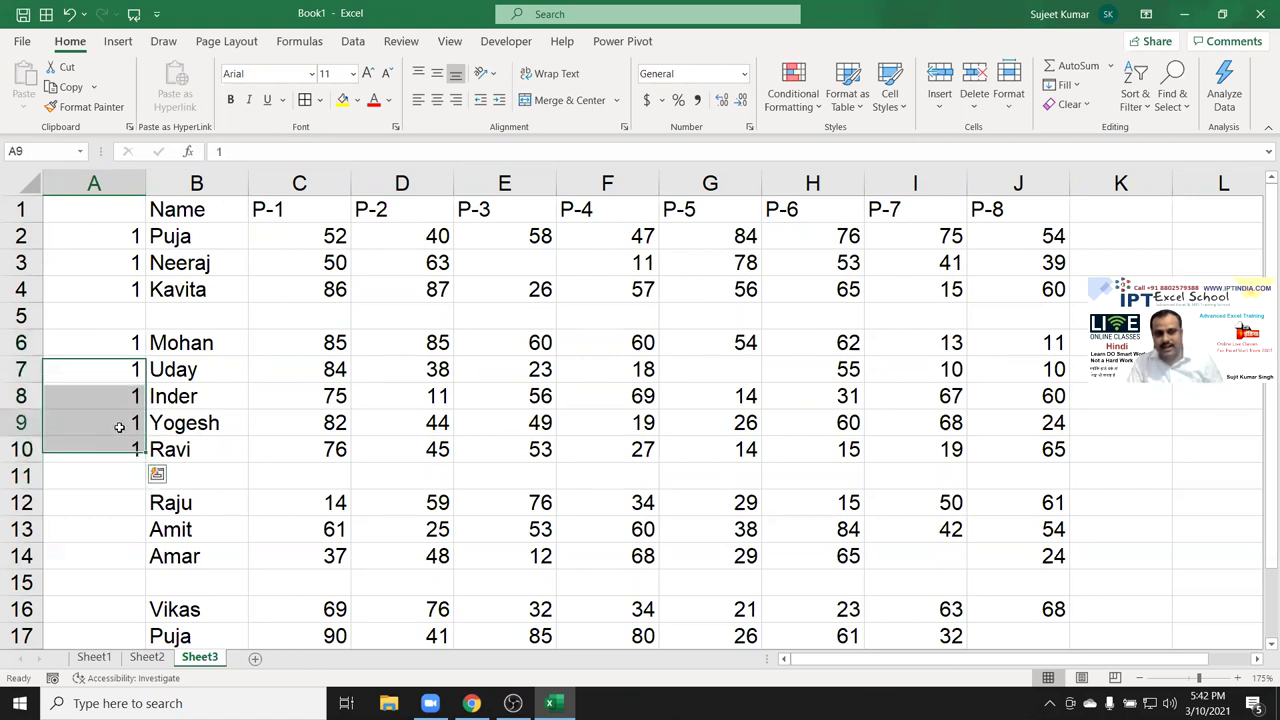
key("ctrl+c")
scroll(115, 440, "down", 2)
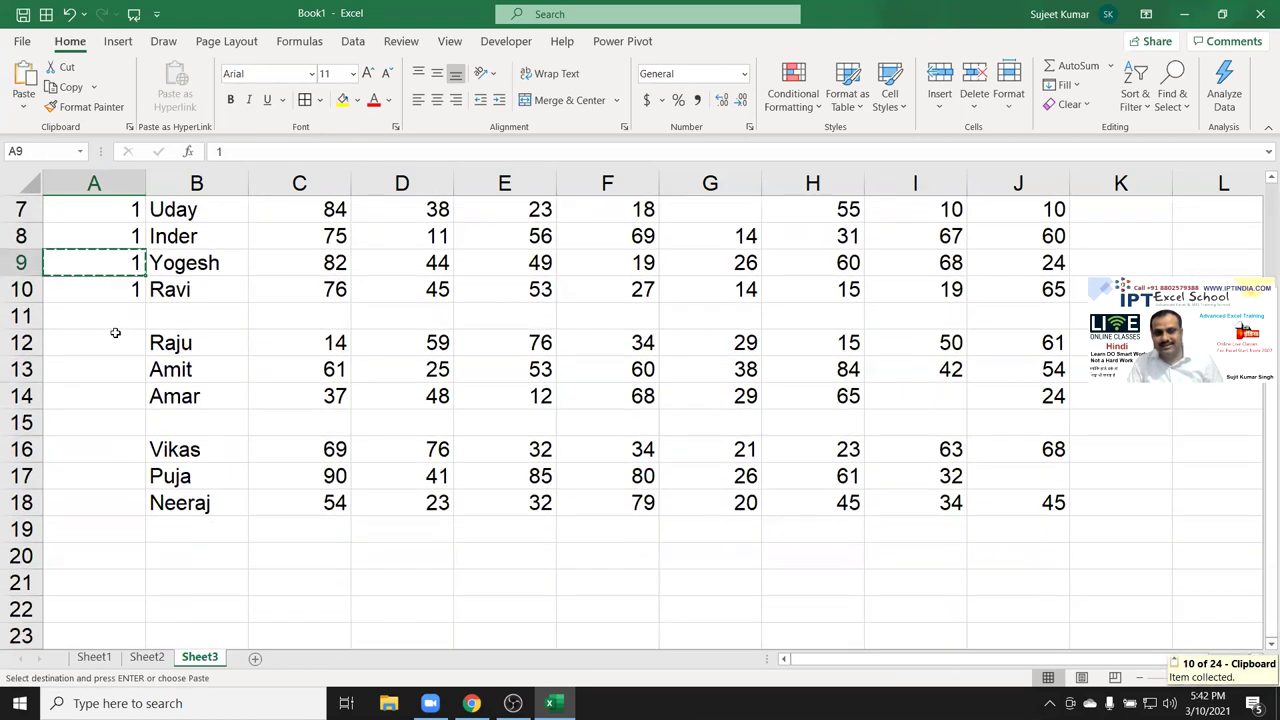
left_click_drag(114, 340, 122, 396)
key("ctrl+v")
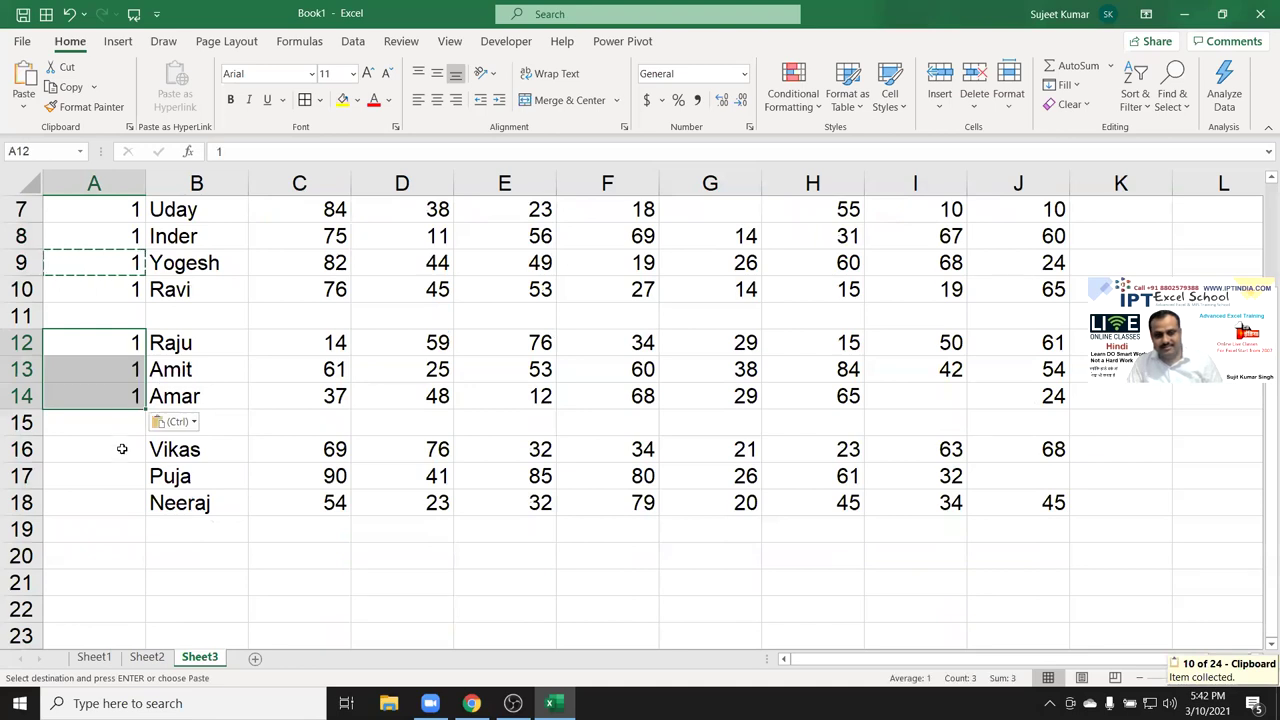
left_click_drag(118, 449, 118, 496)
key("Return")
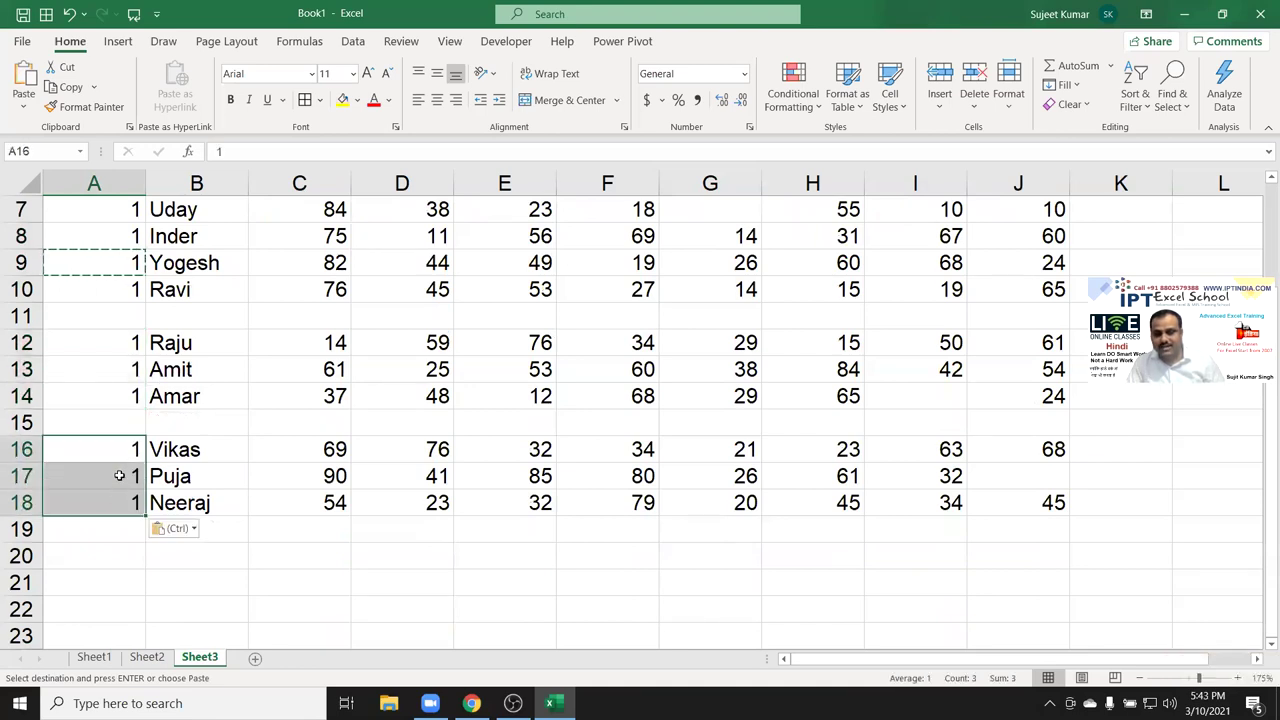
scroll(120, 482, "up", 2)
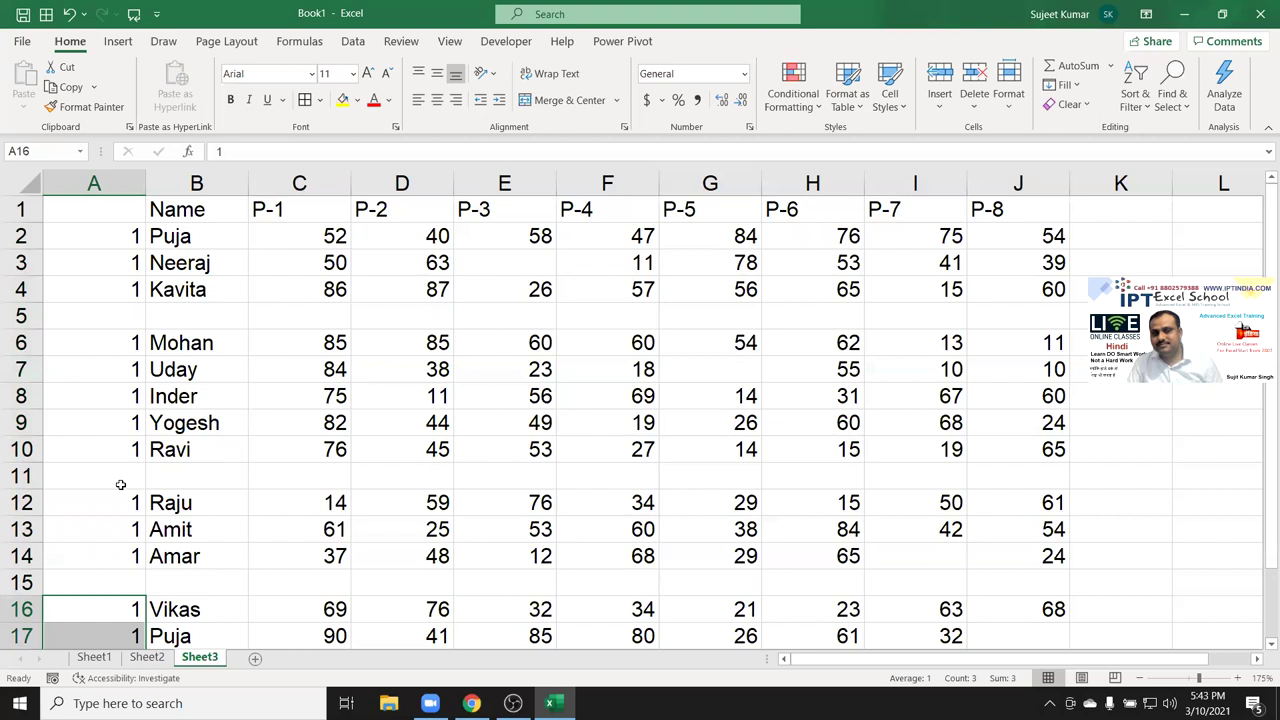
key("ctrl+z")
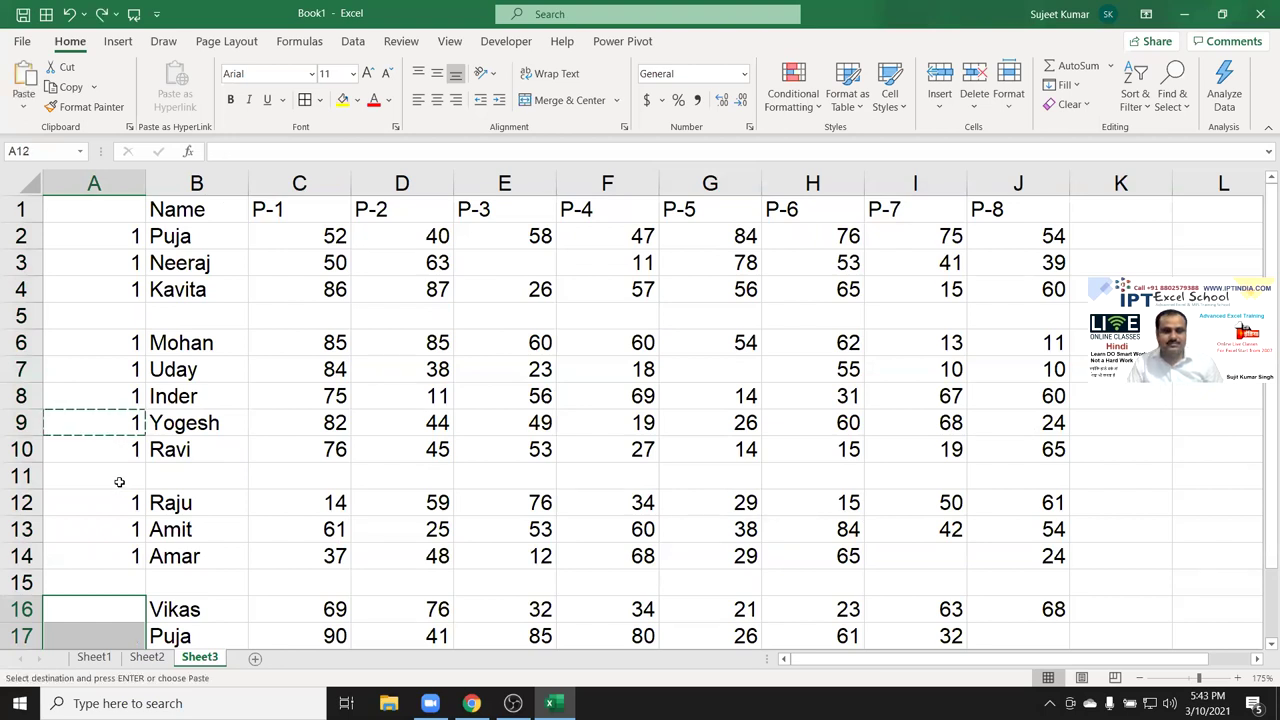
key("ctrl+z")
key("ctrl+z")
key("ctrl+z")
key("ctrl+z")
key("ctrl+z")
key("Escape")
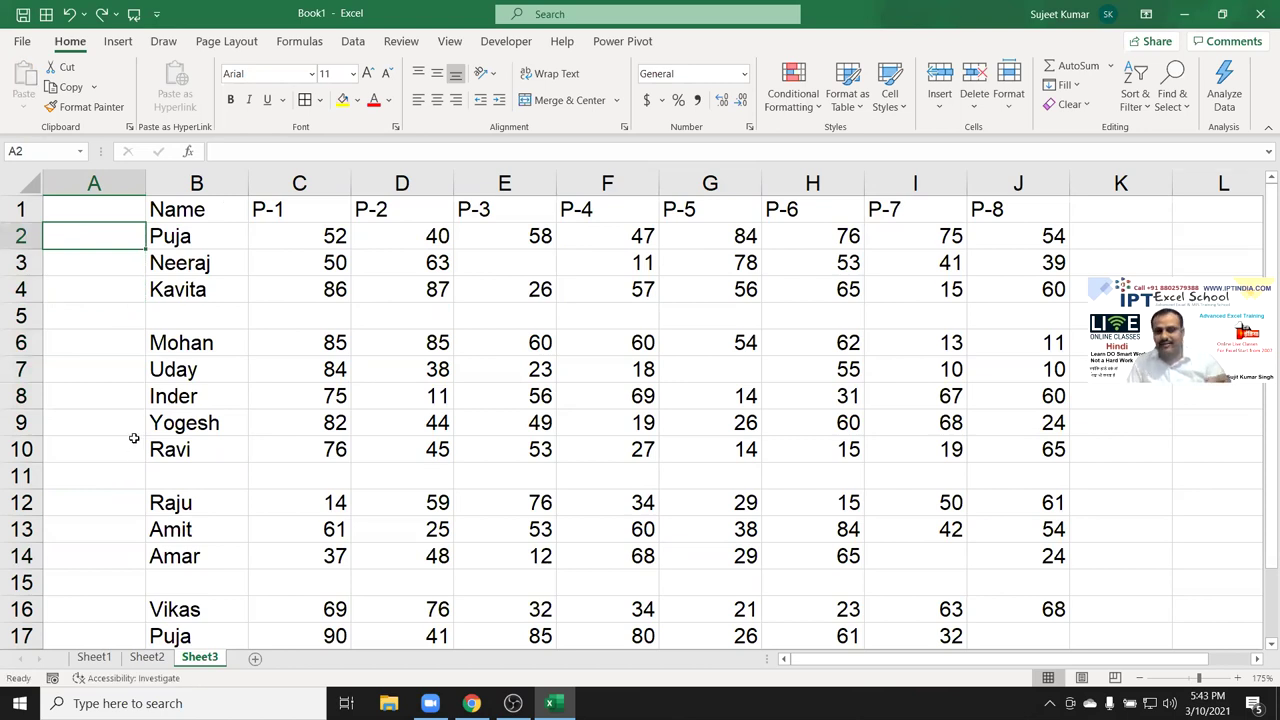
key("ctrl+space")
key("ctrl+minus")
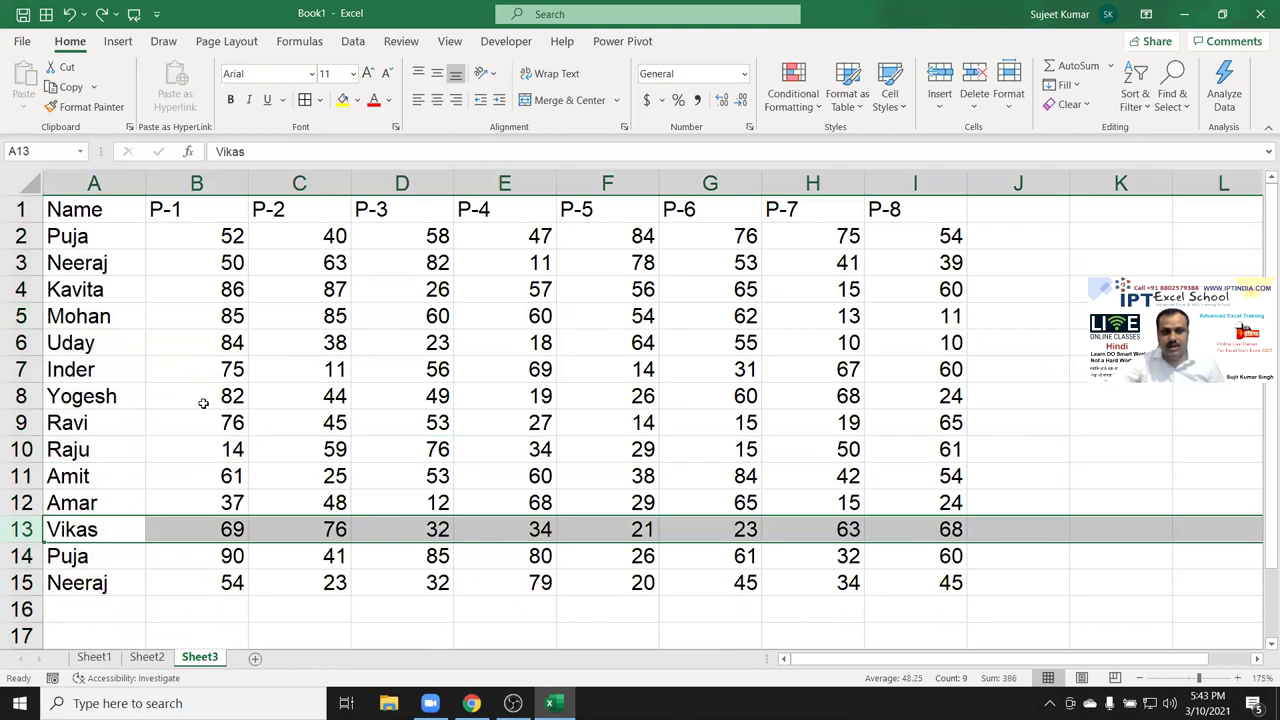
Insert blank columns before P-3 and P-6, then select the B1:K15 score block.
left_click(380, 180)
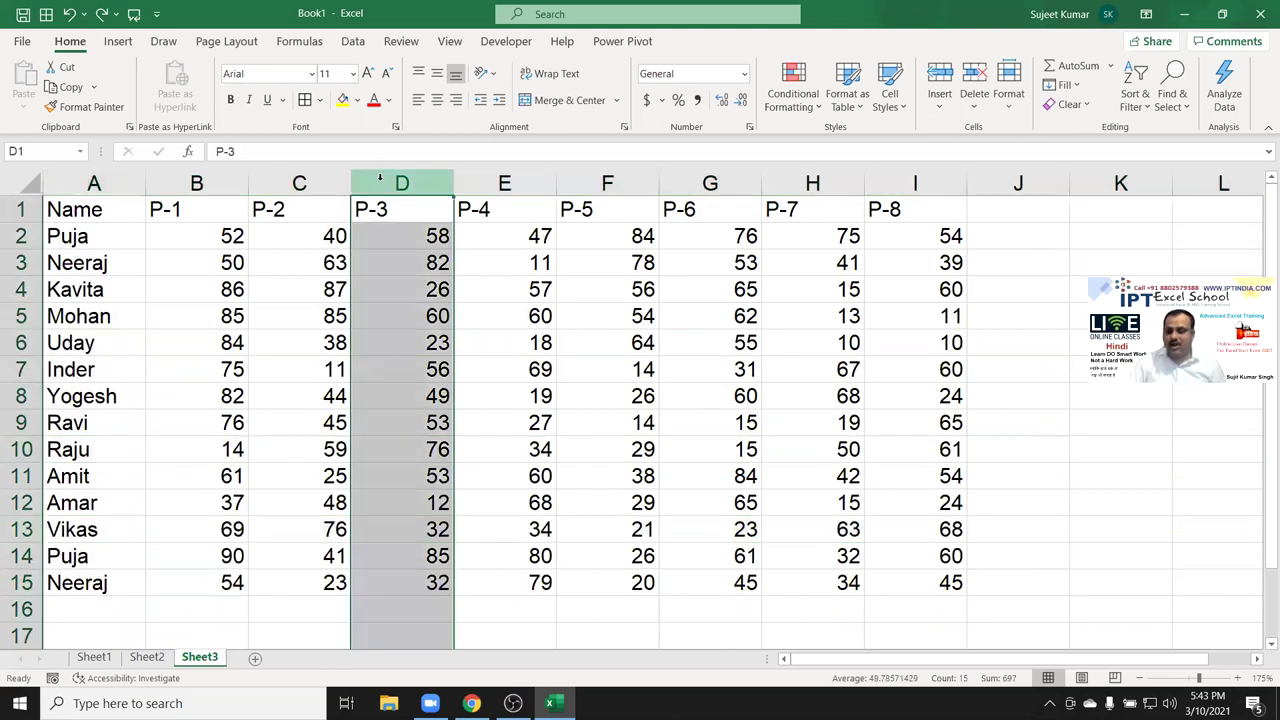
key("ctrl+shift+equal")
left_click(798, 180)
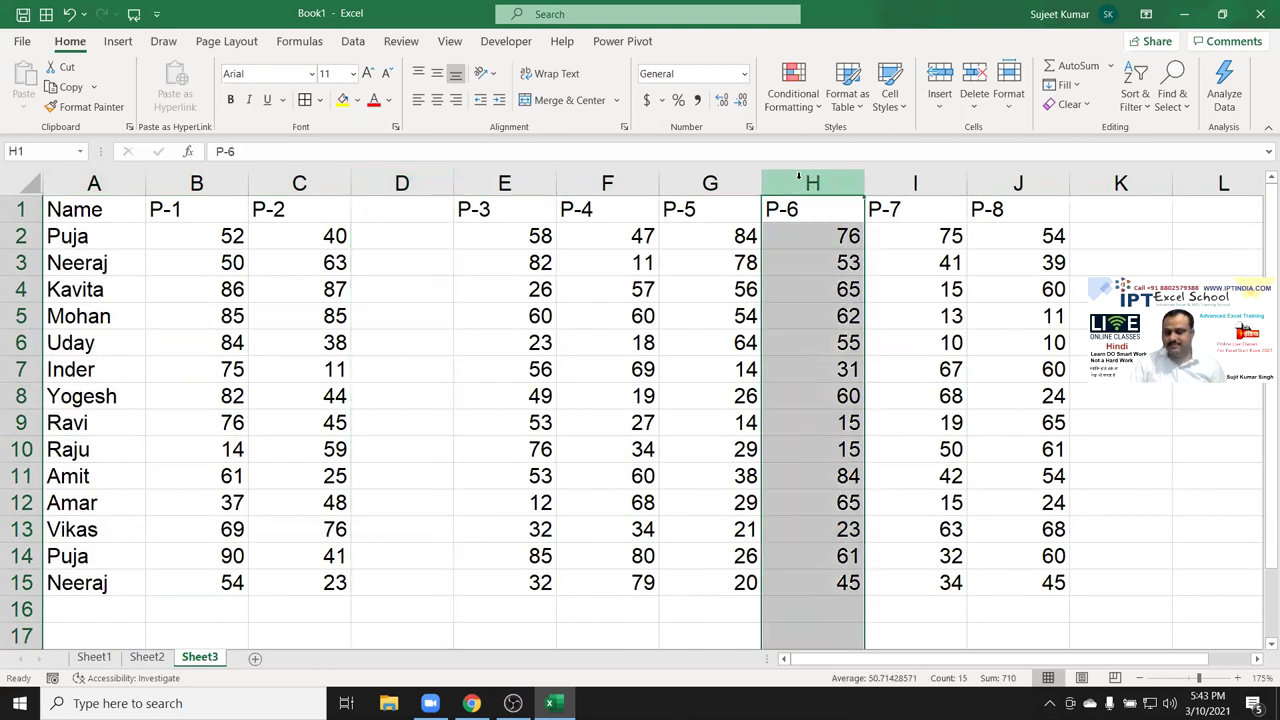
key("ctrl+shift+equal")
mouse_move(170, 210)
left_mouse_down()
mouse_move(1106, 423)
mouse_move(1157, 580)
left_mouse_up()
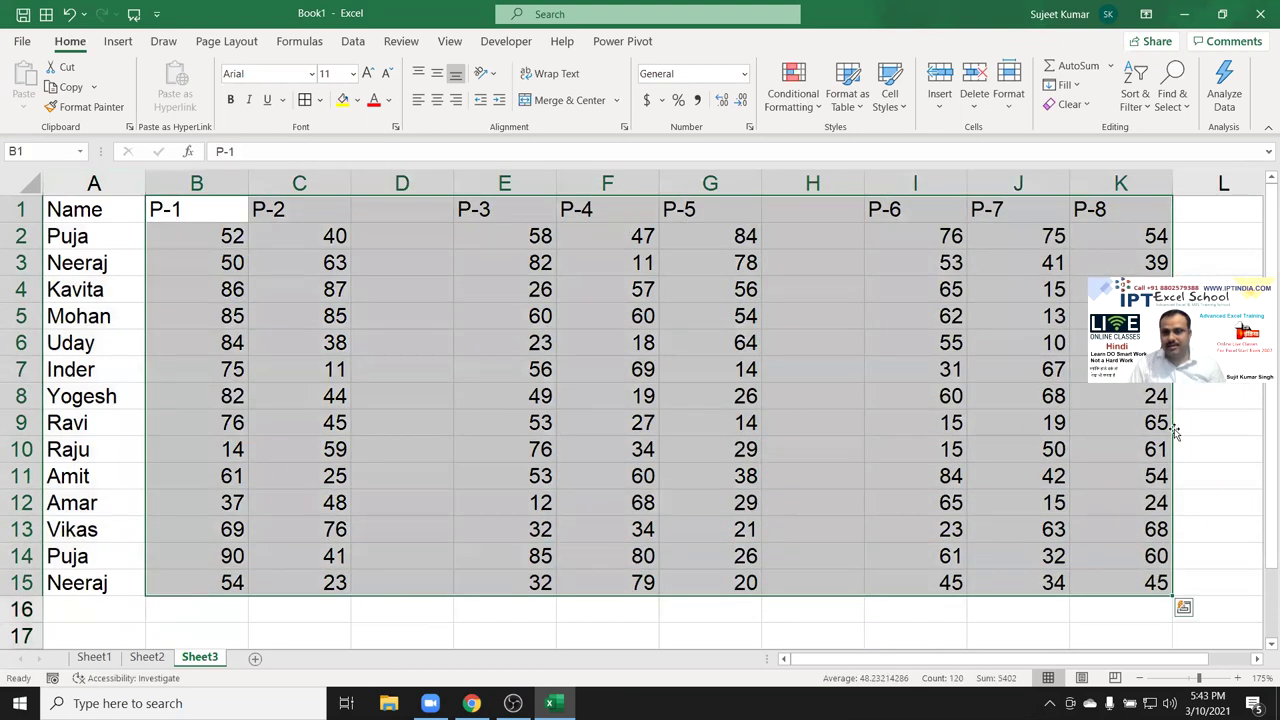
Custom-sort B1:K15 left to right by Row 1, A to Z.
left_click(1133, 106)
left_click(1178, 177)
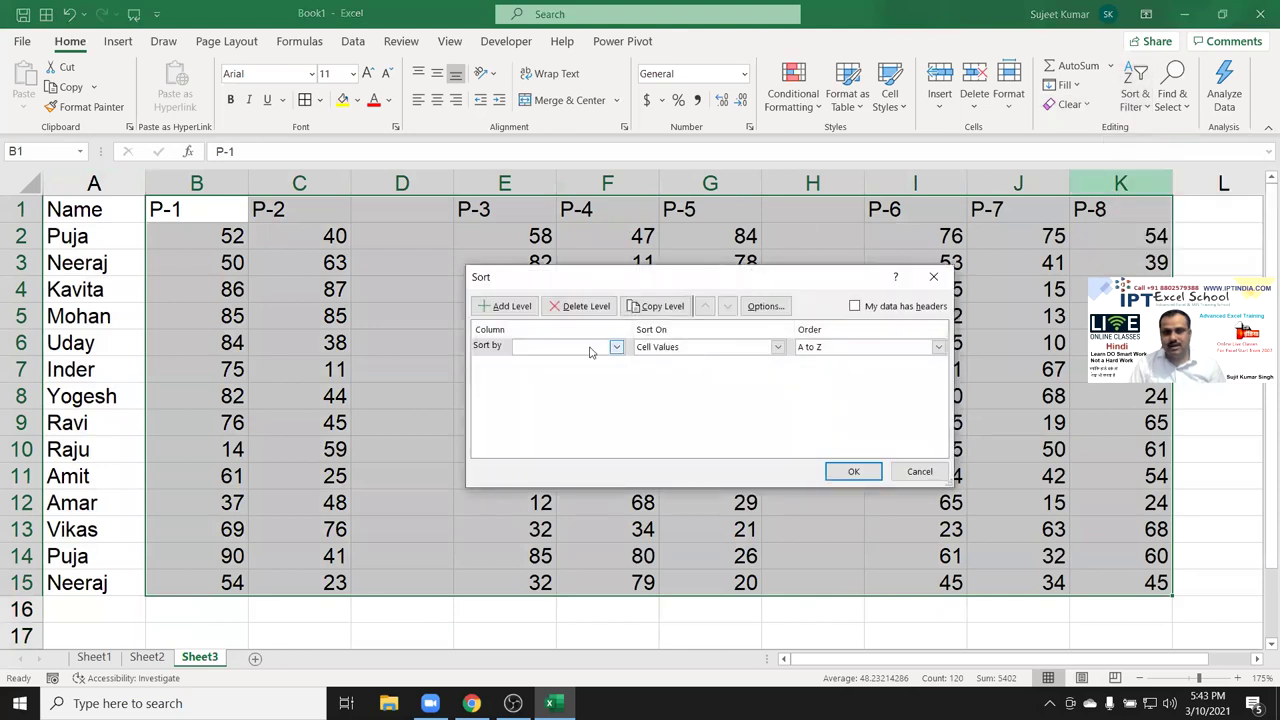
left_click(766, 306)
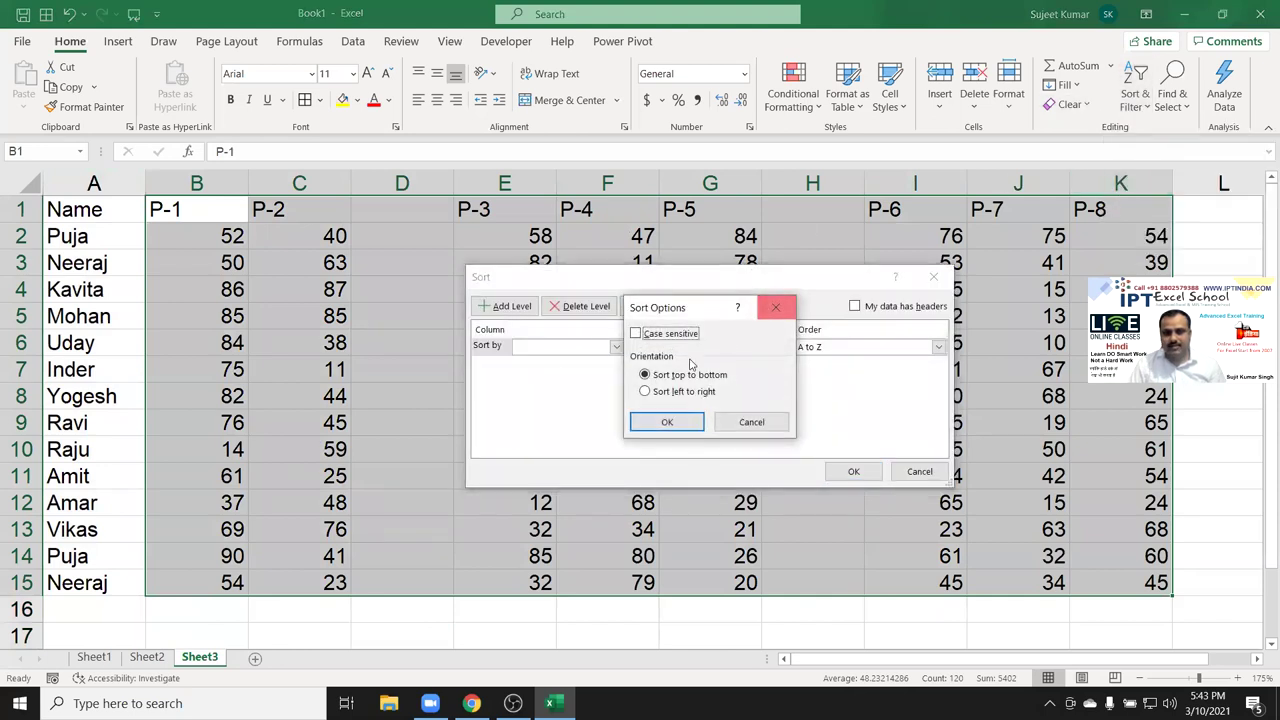
left_click(645, 391)
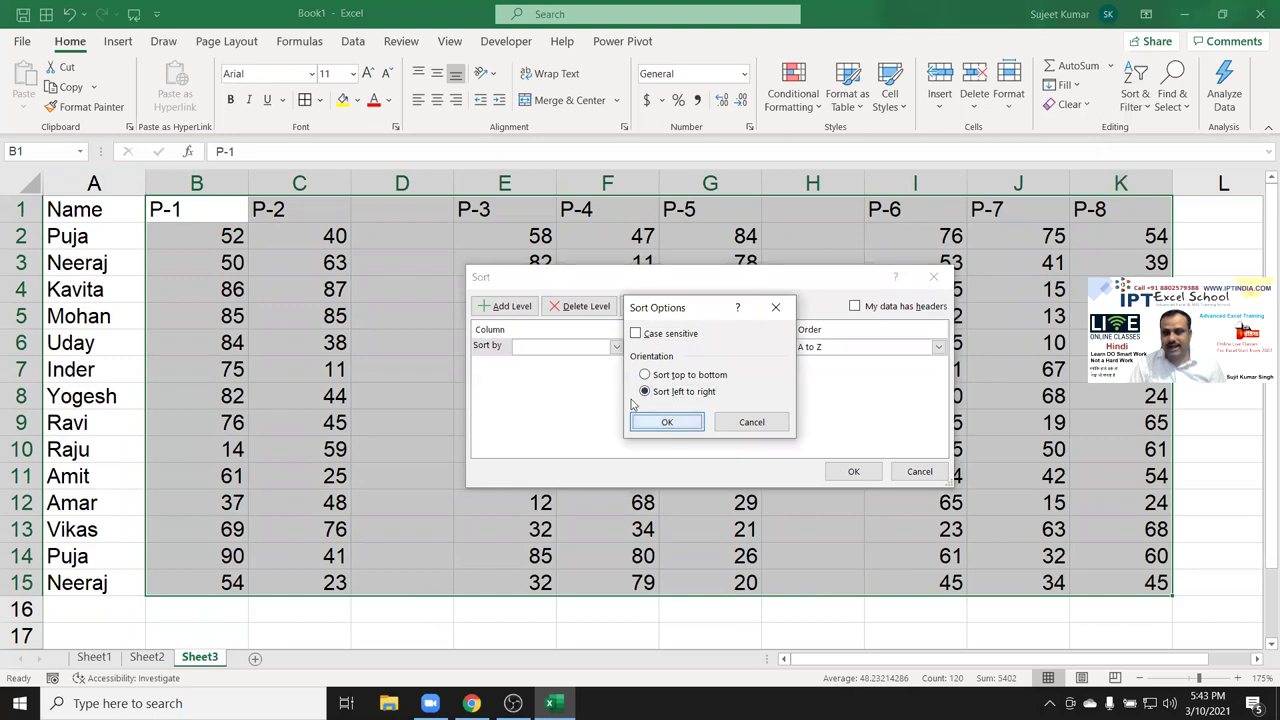
left_click(667, 422)
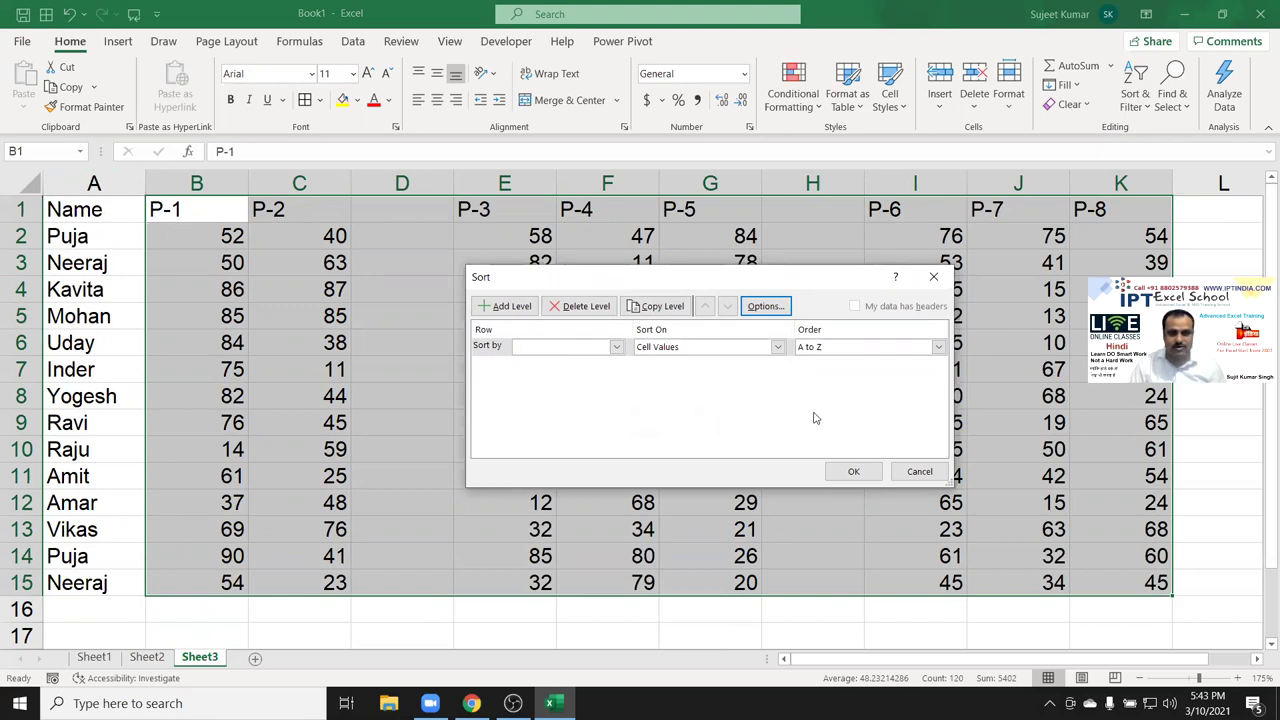
left_click(596, 347)
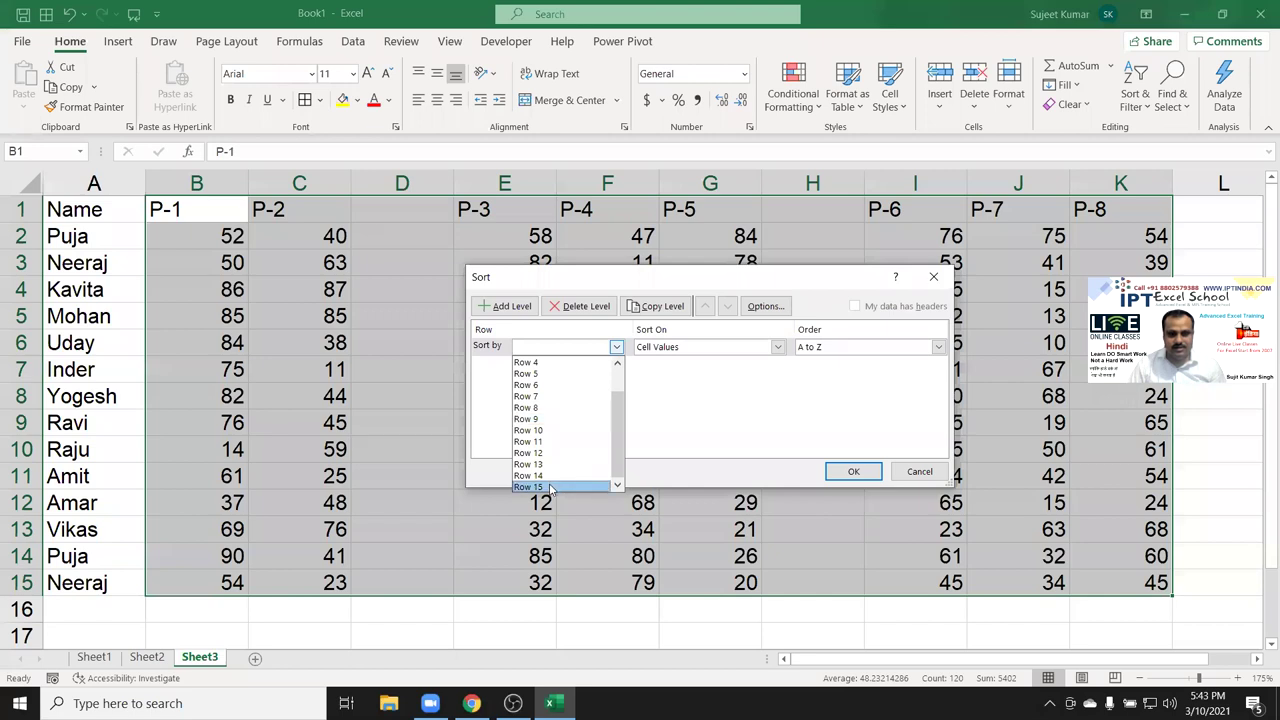
left_click(527, 362)
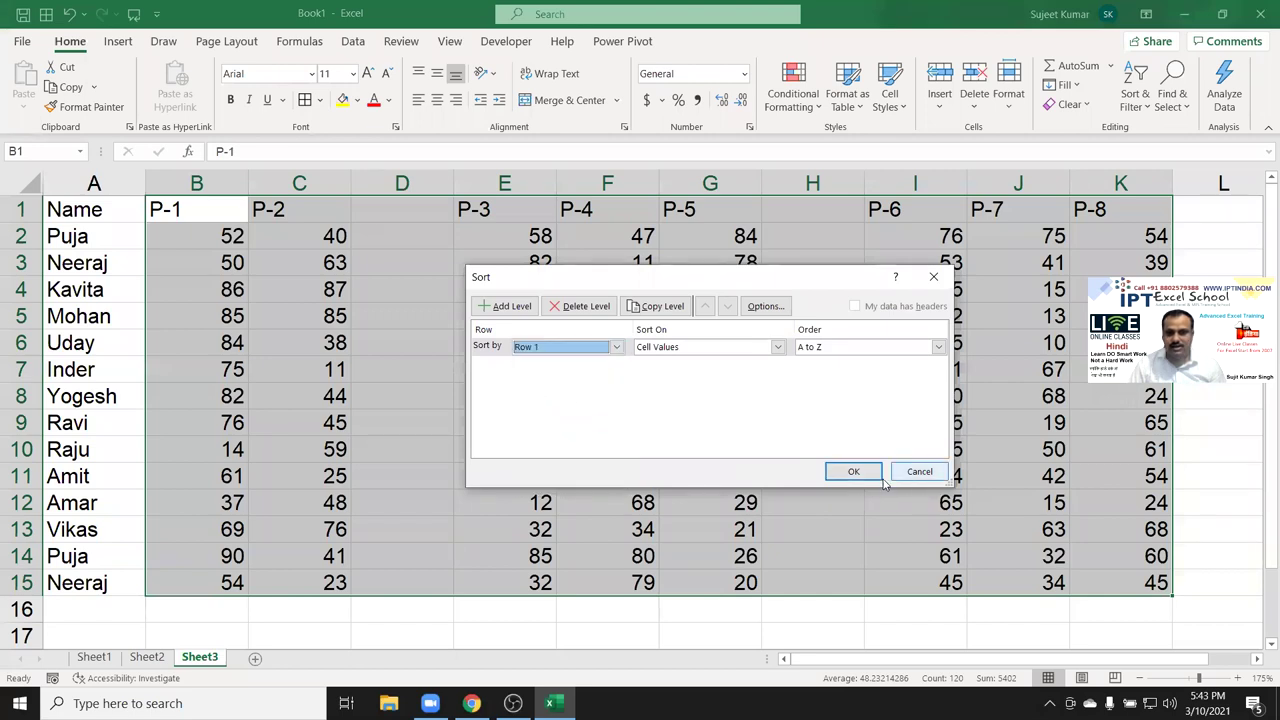
left_click(852, 472)
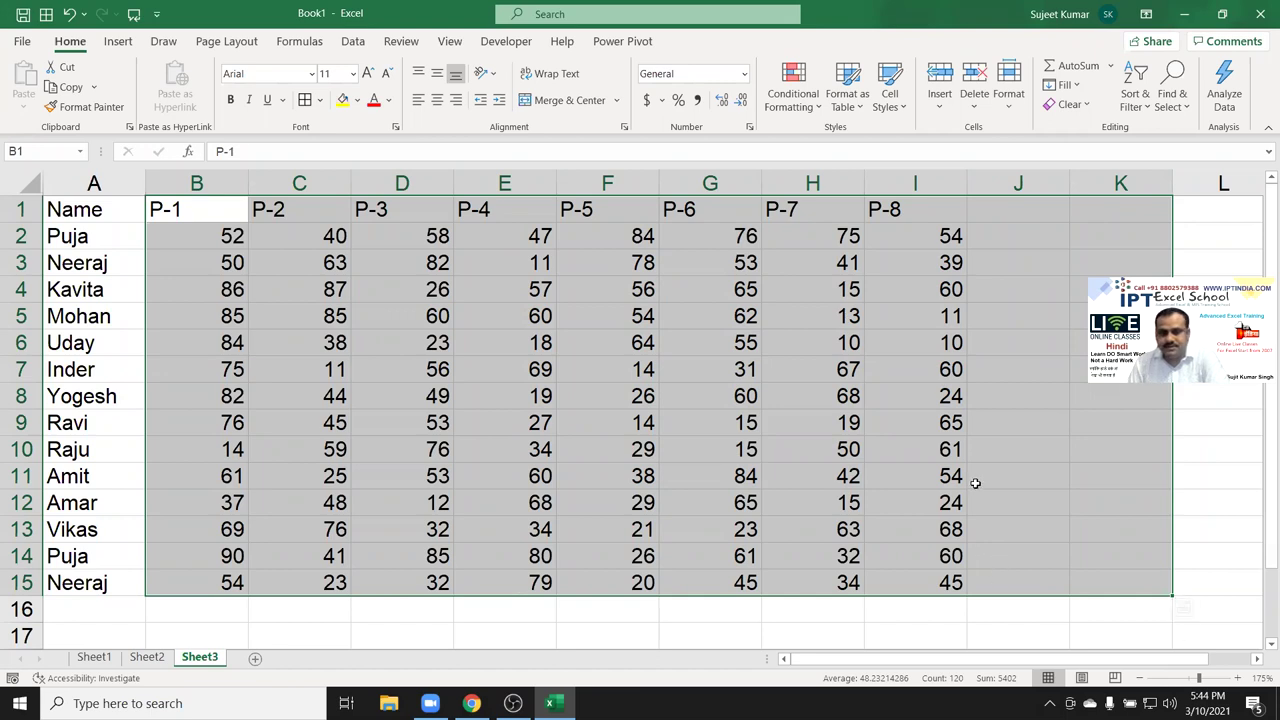
left_click(920, 417)
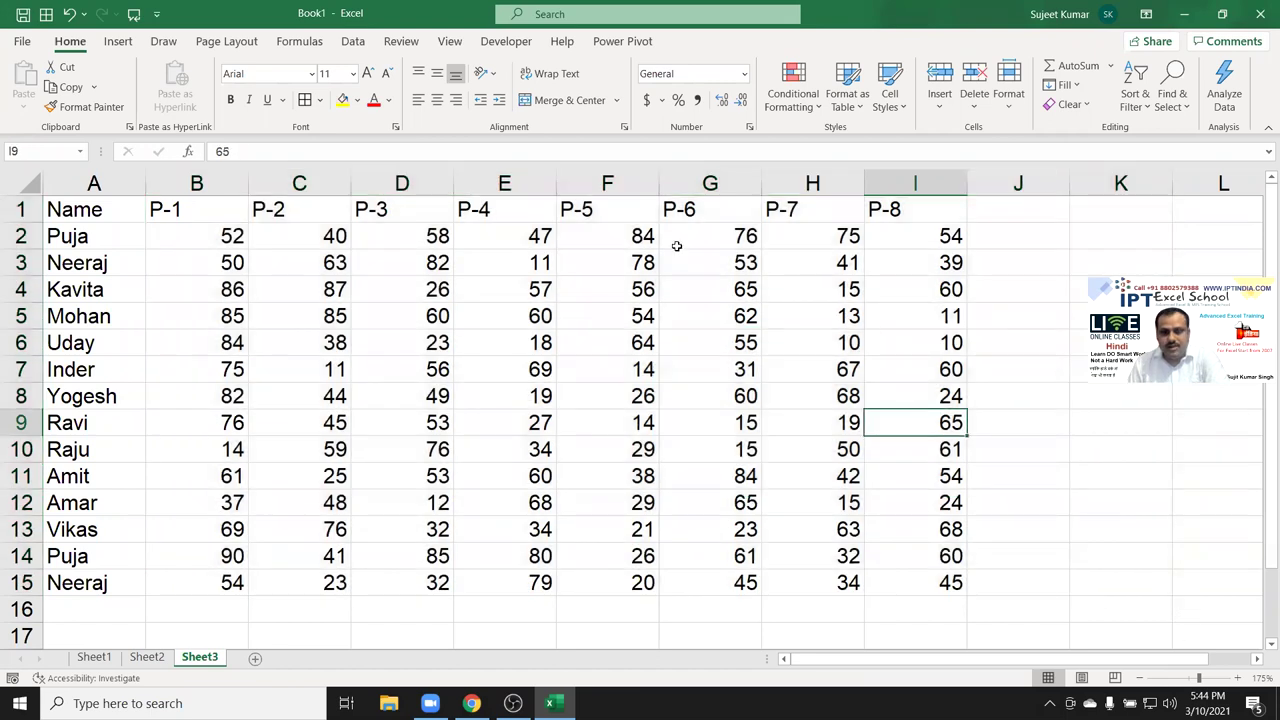
left_click(600, 246)
left_click(244, 246)
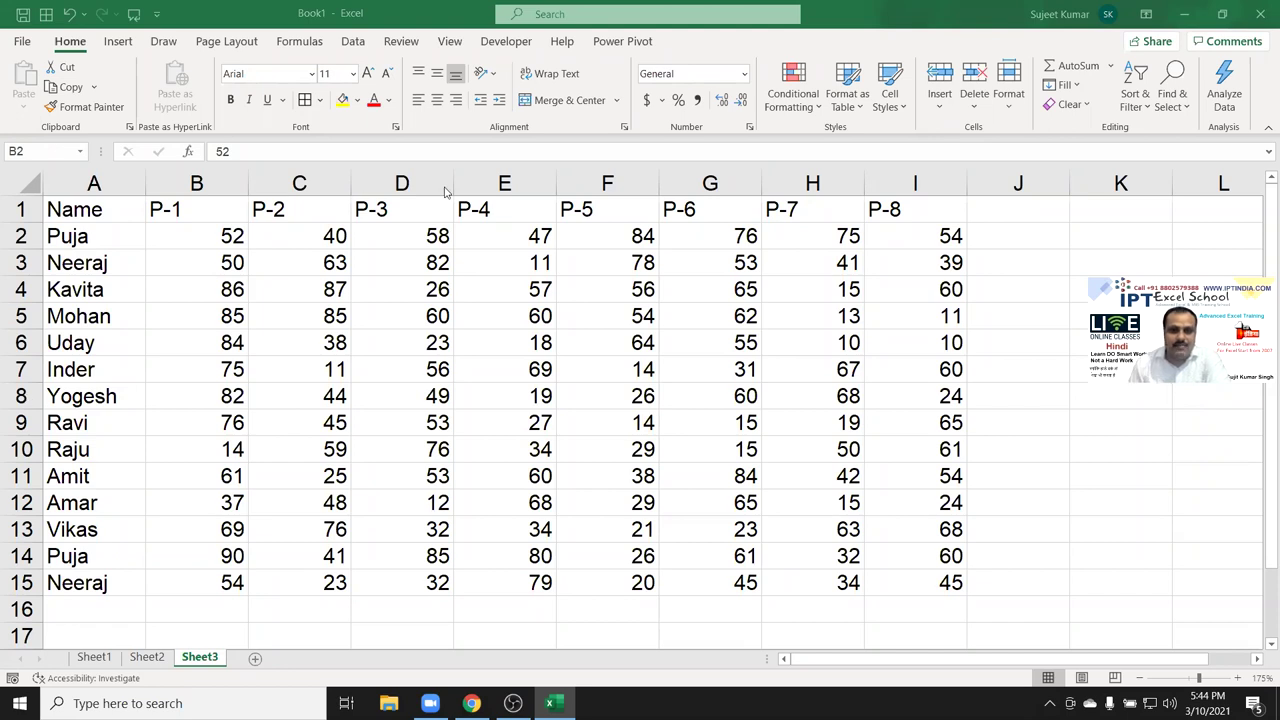
left_click(129, 128)
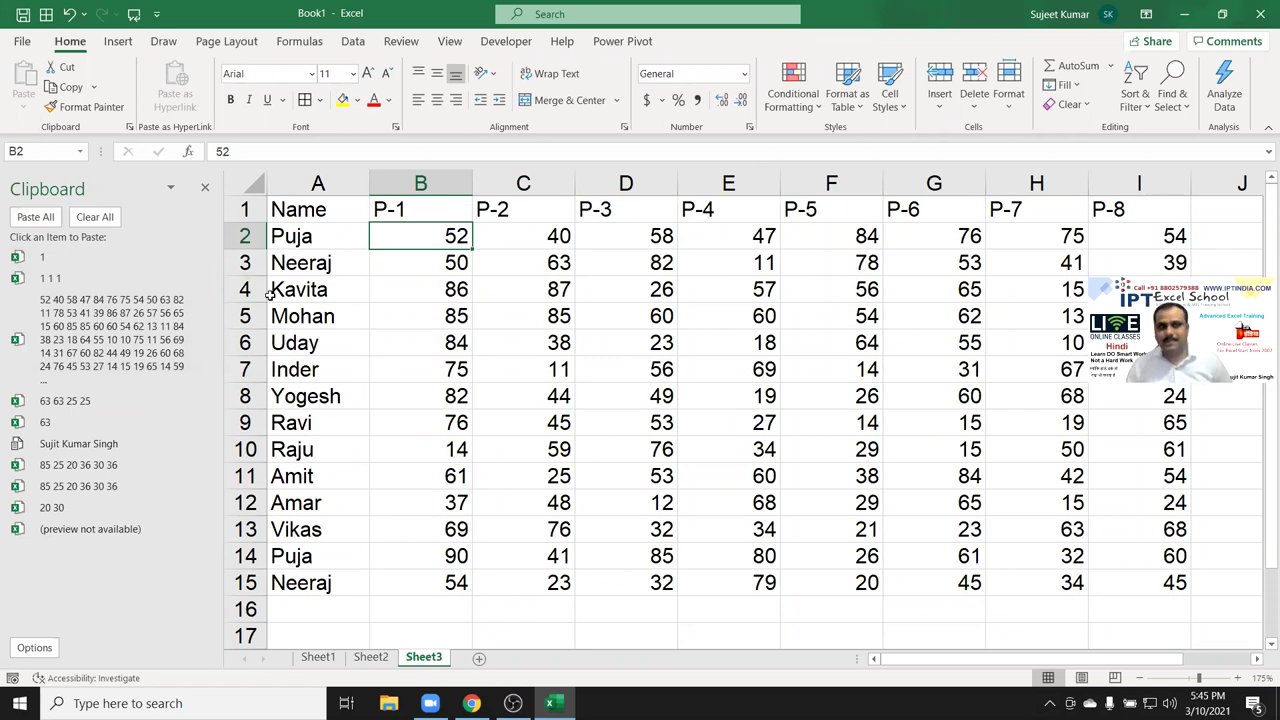
left_click(204, 190)
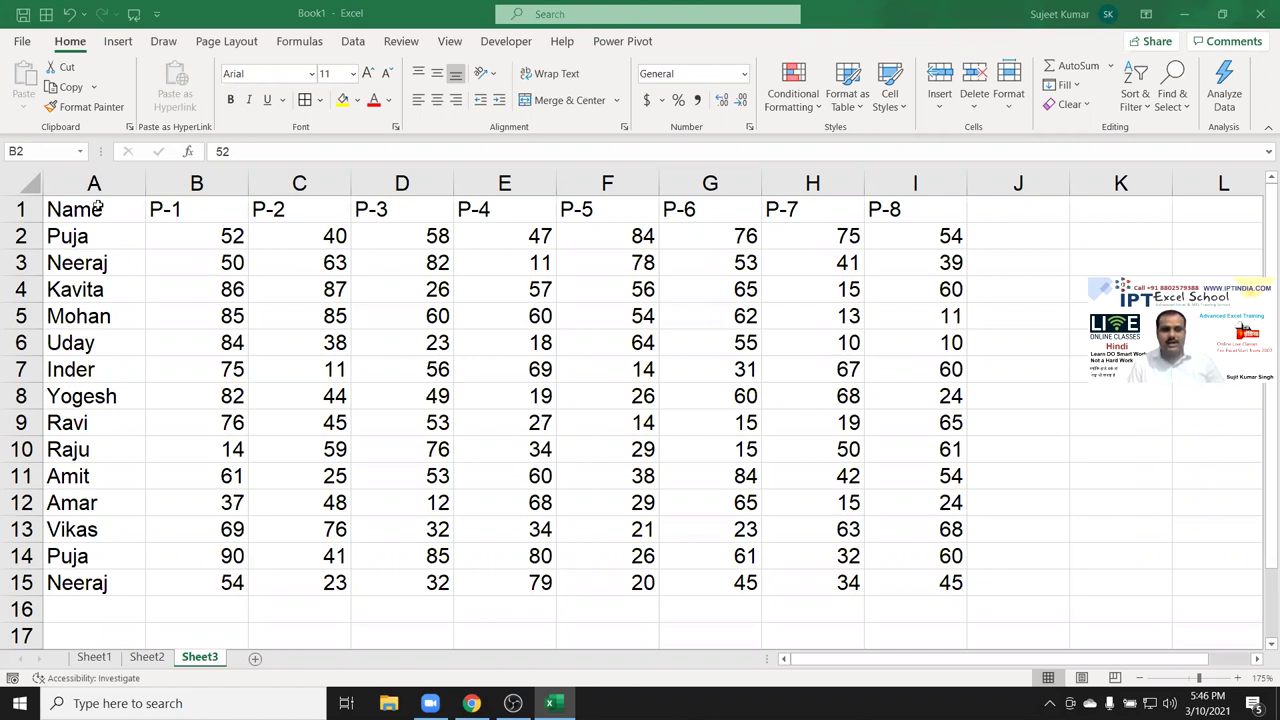
Copy A1:A6 from Sheet3 and paste it into A1 of a new Sheet4.
key("F2")
key("Escape")
left_click_drag(94, 209, 94, 343)
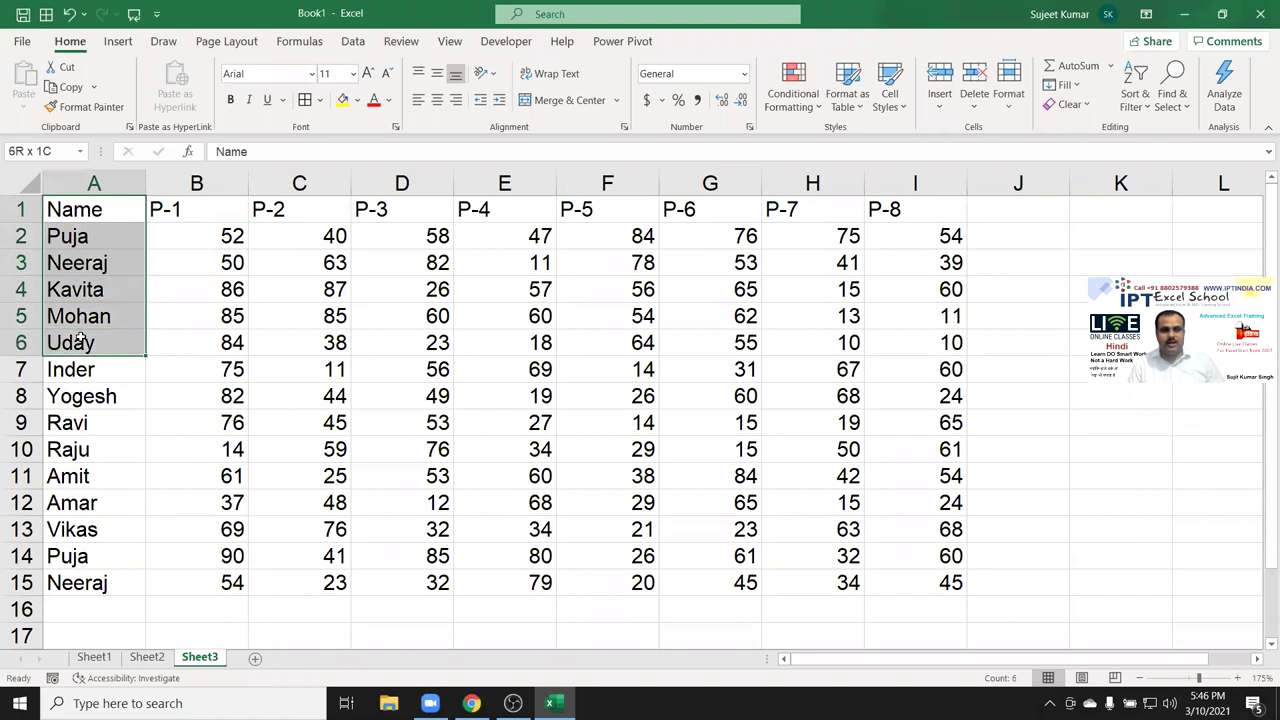
key("ctrl+c")
left_click(255, 658)
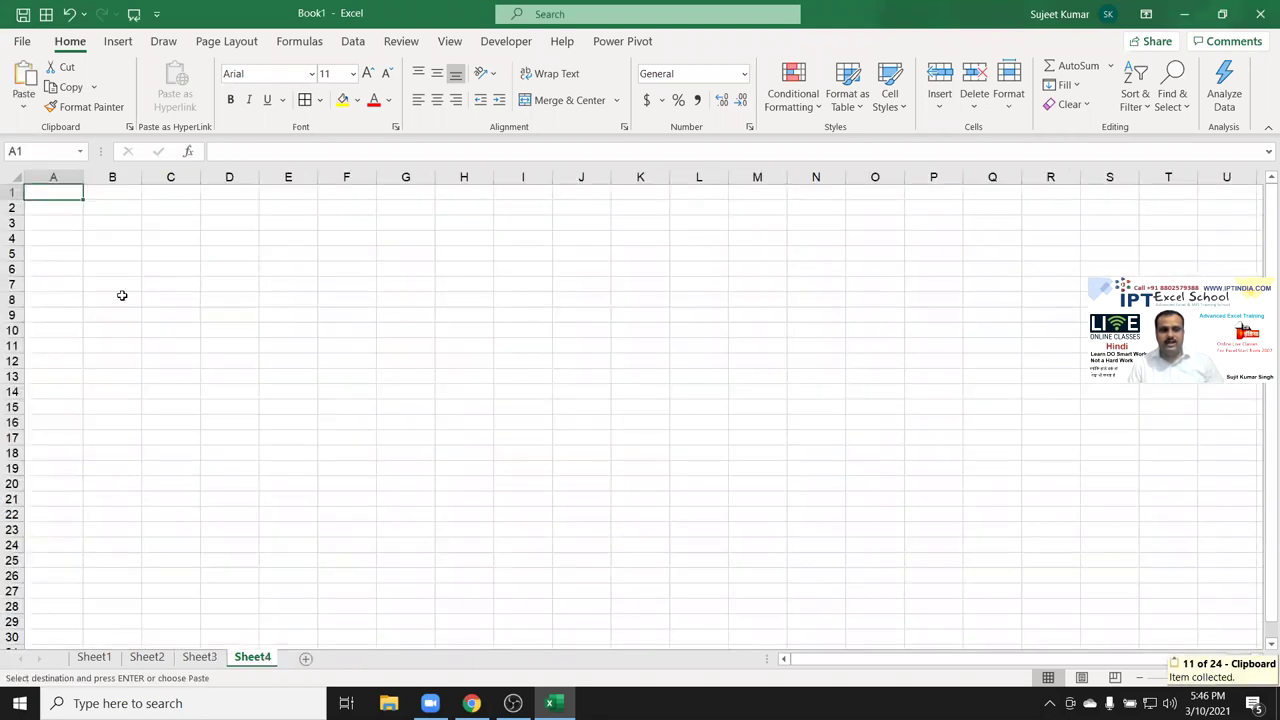
key("ctrl+v")
Check the pasted names Puja through Uday on Sheet4.
left_click(80, 223)
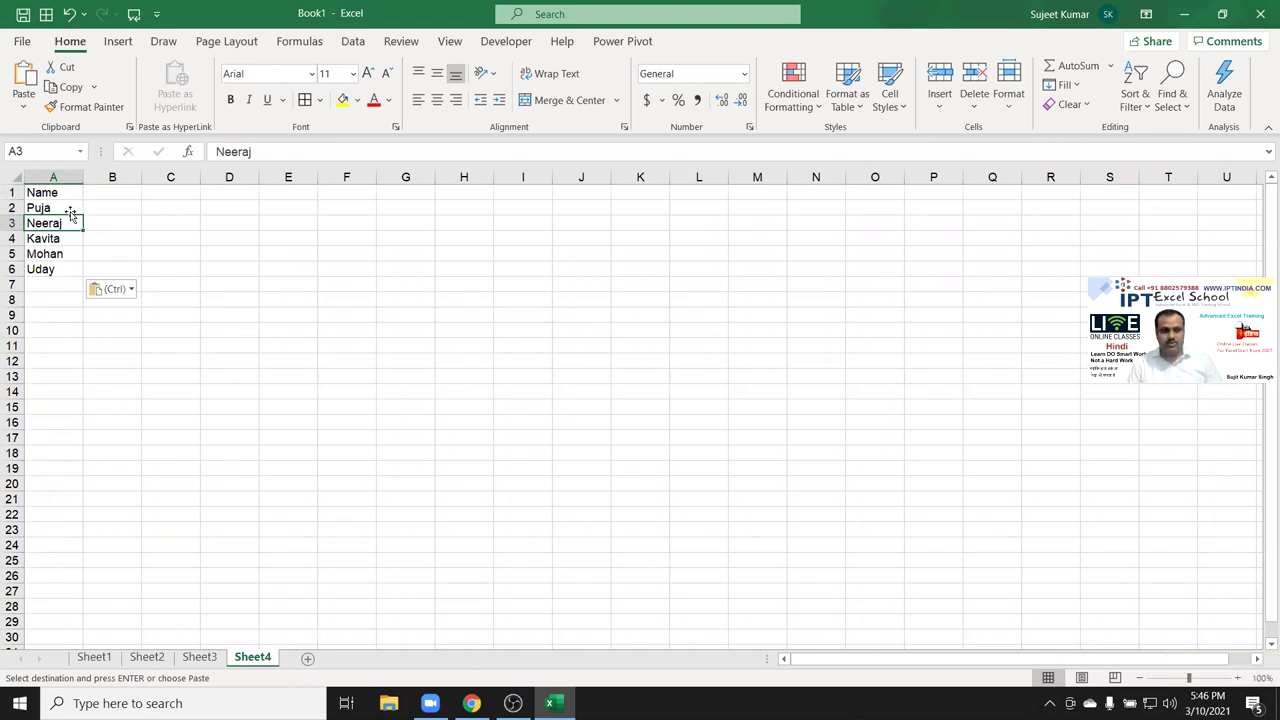
left_click(63, 208)
left_click(64, 222)
left_click(65, 238)
left_click(64, 253)
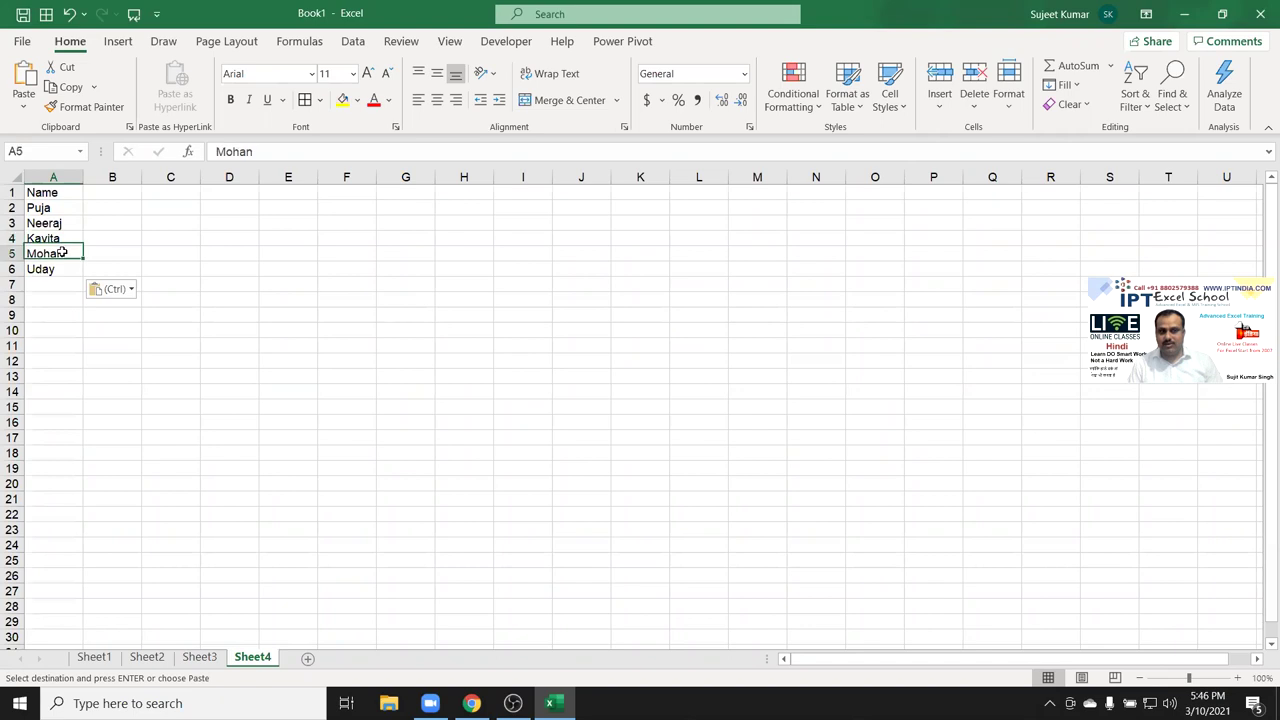
left_click(57, 265)
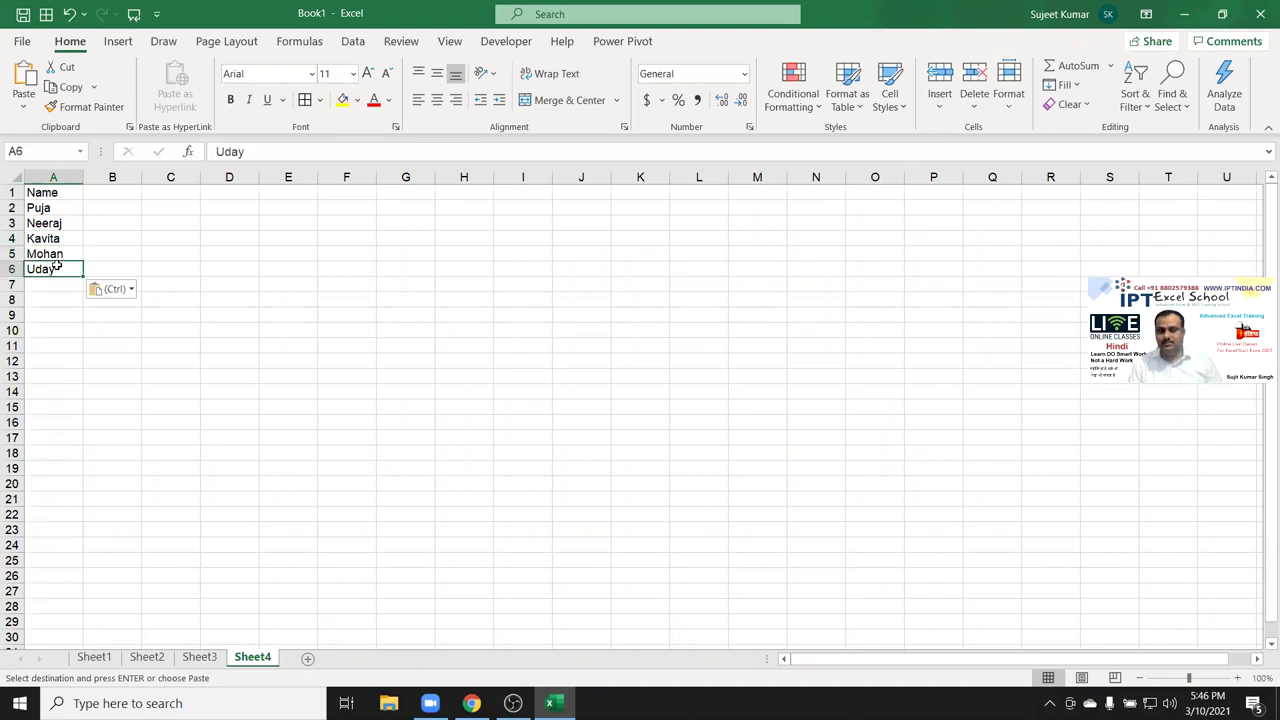
left_click_drag(57, 266, 53, 207)
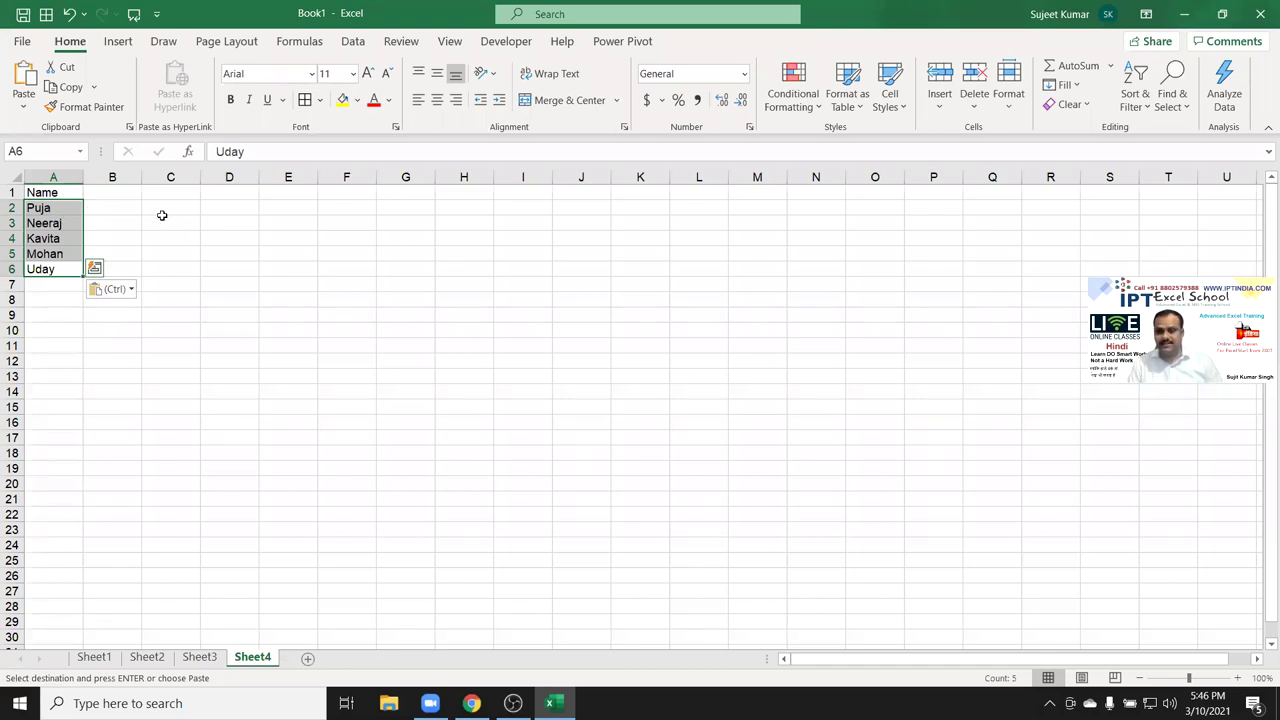
left_click(203, 209)
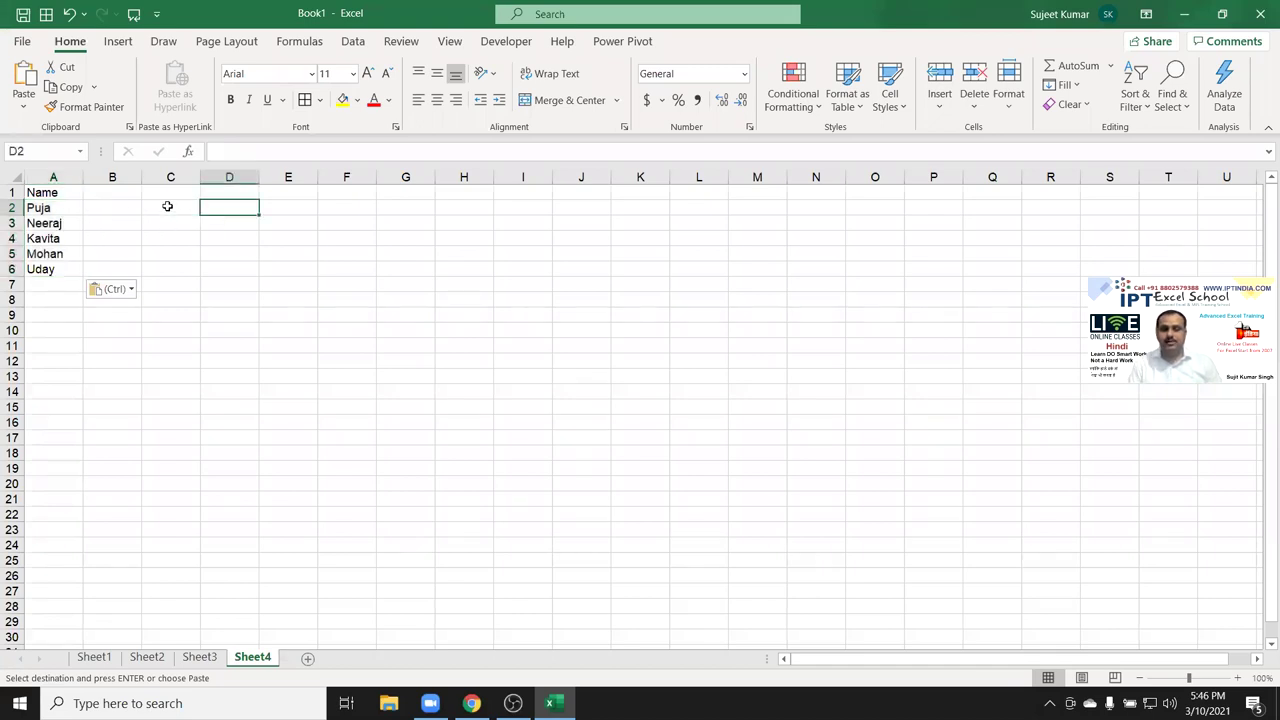
Insert a blank column A before the names on Sheet4.
left_click(55, 177)
key("ctrl+plus")
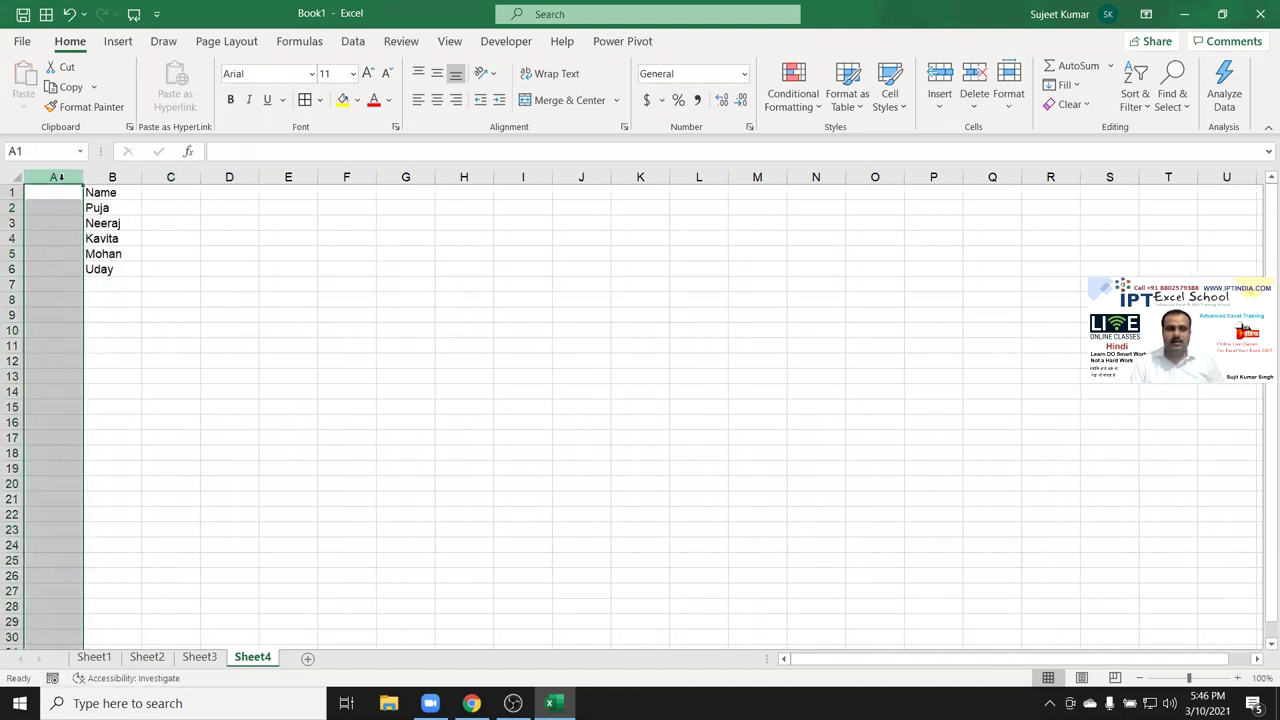
key("Down")
key("Up")
key("Down")
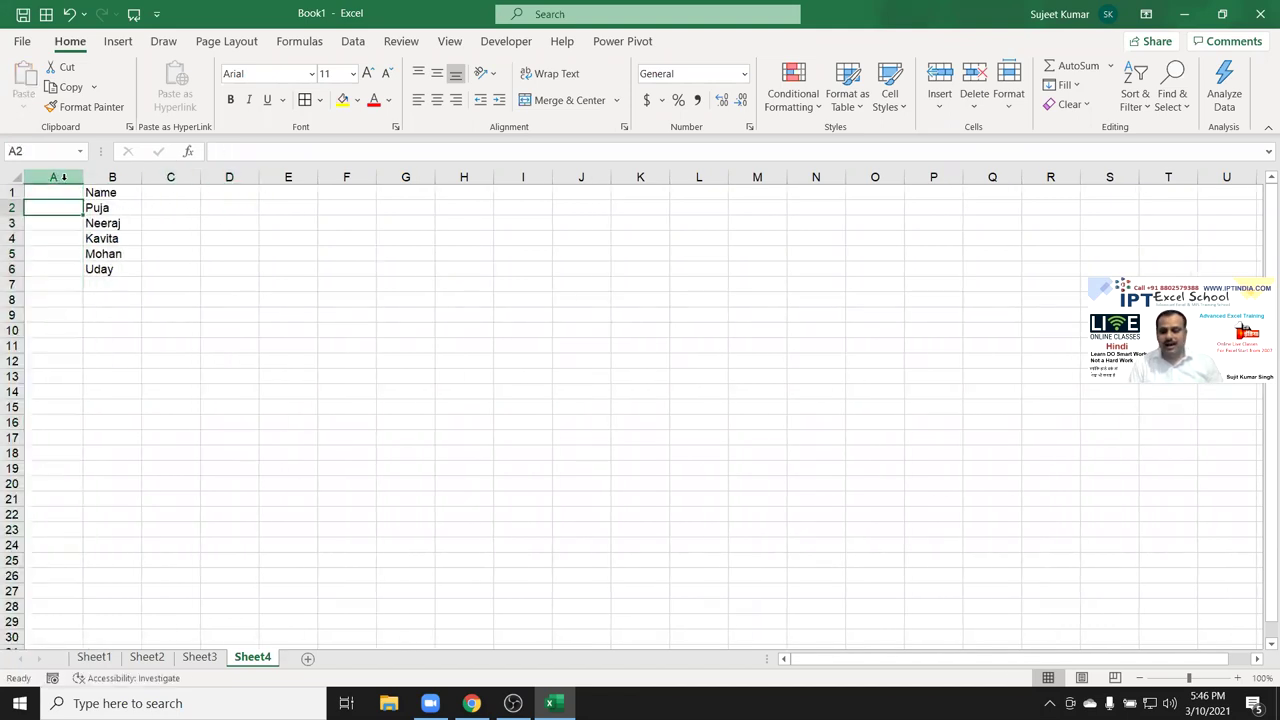
Number the names 1 to 5 in cells A2:A6.
type("1")
key("Return")
type("2")
key("Return")
type("23")
key("Escape")
type("3")
key("Return")
type("4")
key("Return")
type("5")
key("Return")
Add a 'No.' header in F1 with lookup number 1 in F2.
left_click_drag(63, 208, 112, 254)
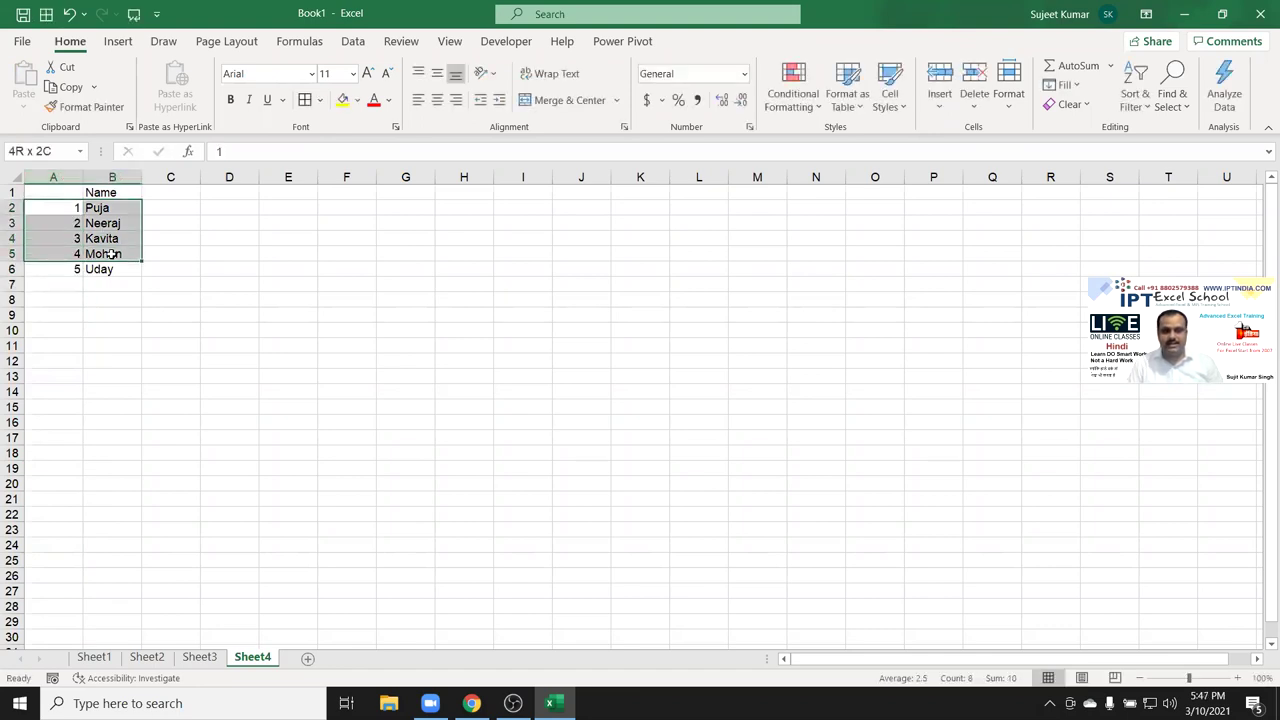
left_click(341, 200)
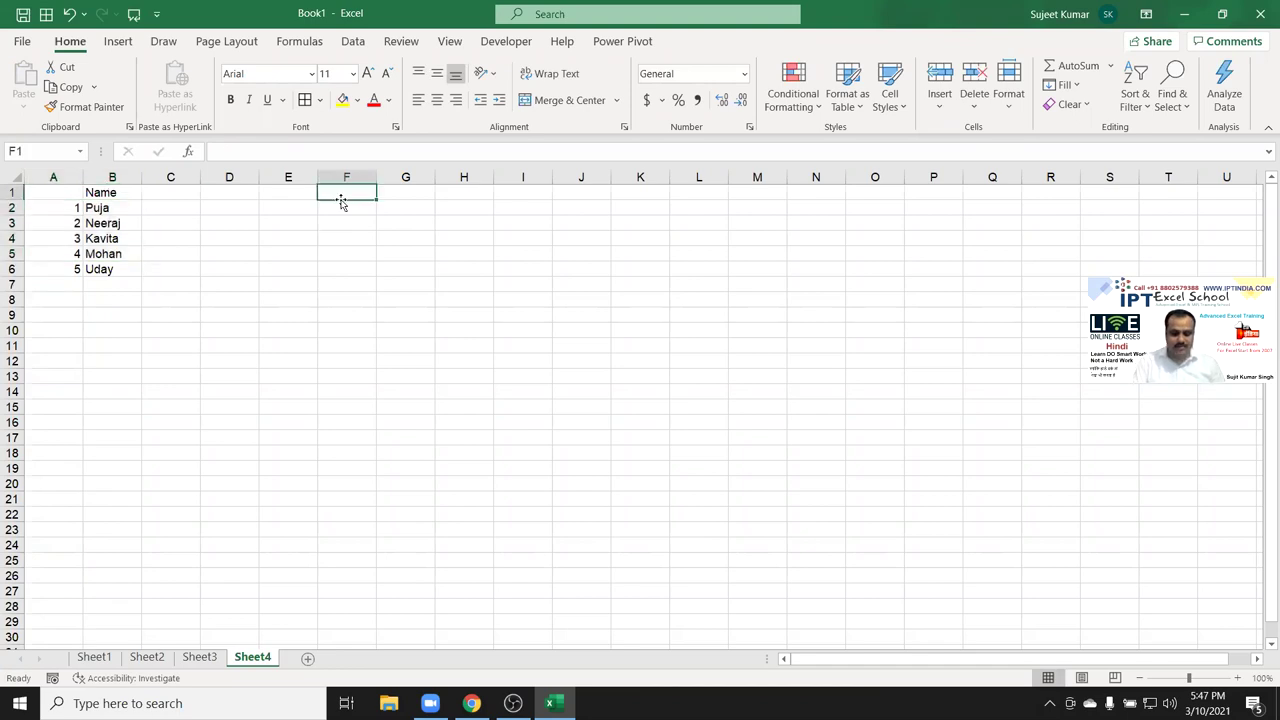
type("No.")
key("Return")
type("1")
key("Tab")
Enter =VLOOKUP(F2,A1:B6,2, in G2 to return the name for the number.
type("=vlookup(")
left_click(341, 204)
type(",")
left_click_drag(80, 192, 107, 269)
type(",2,")
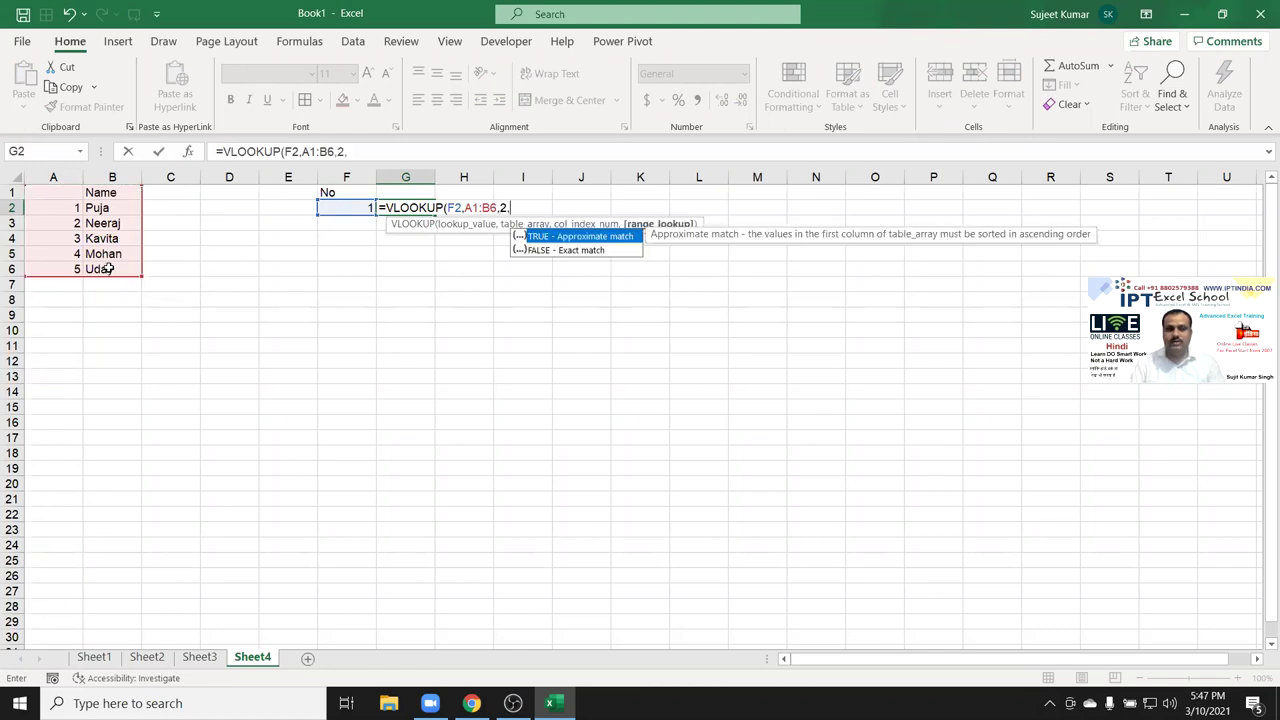
key("Return")
Test the lookup with numbers 2, 3 and 4, returning Neeraj, Kavita and Mohan.
key("Up")
key("Left")
type("2")
key("Return")
key("Up")
type("3")
key("Return")
key("Up")
type("4")
key("Return")
key("Up")
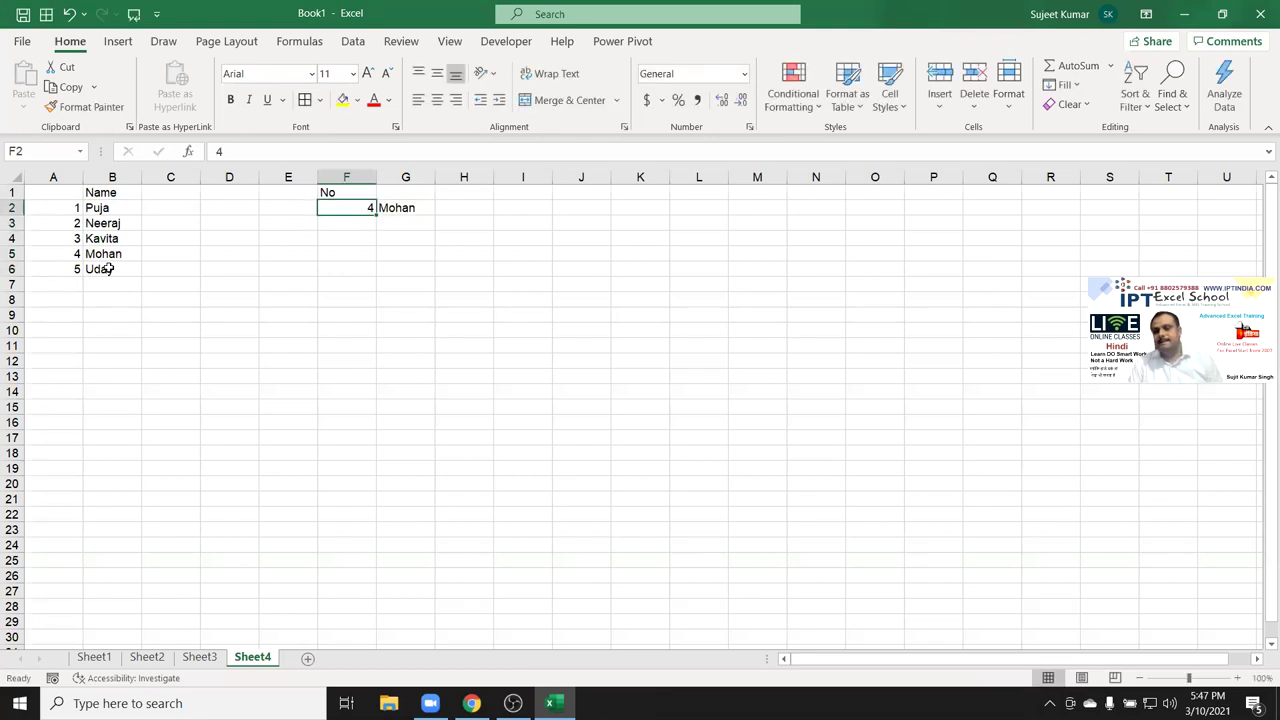
Clear all demo contents from A1:K6 and show the desktop.
left_click_drag(626, 269, 3, 140)
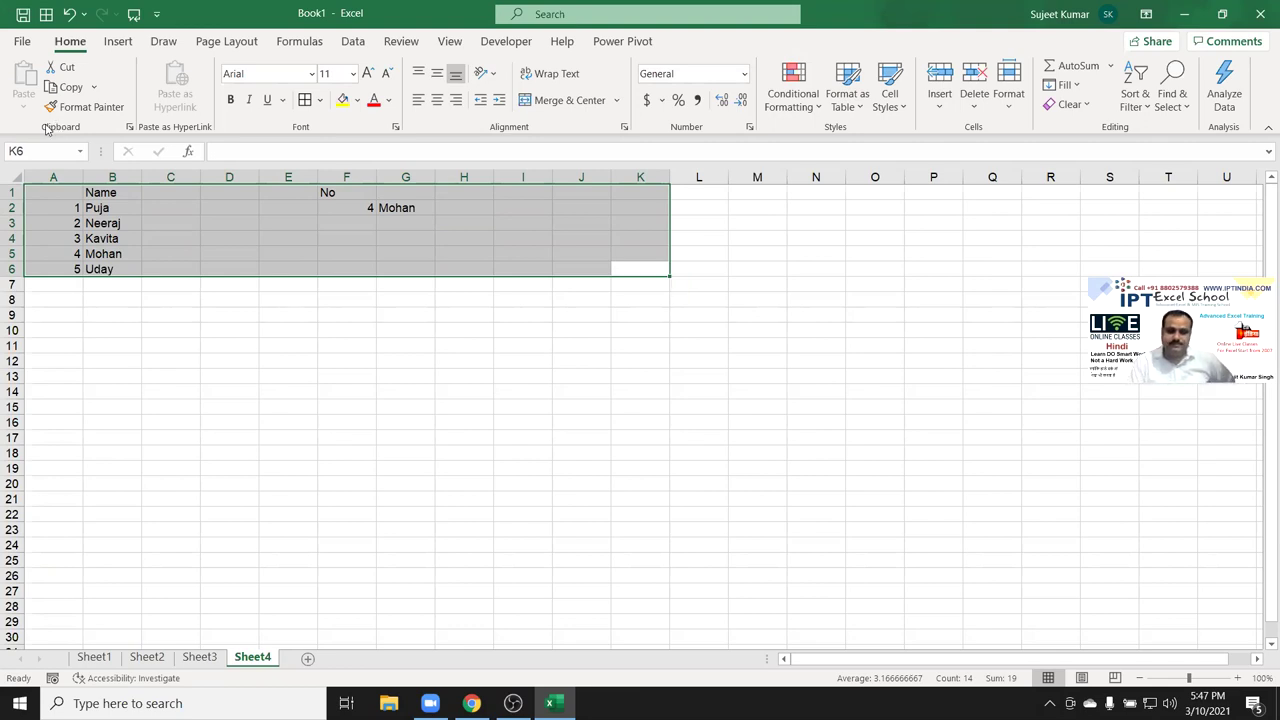
key("Delete")
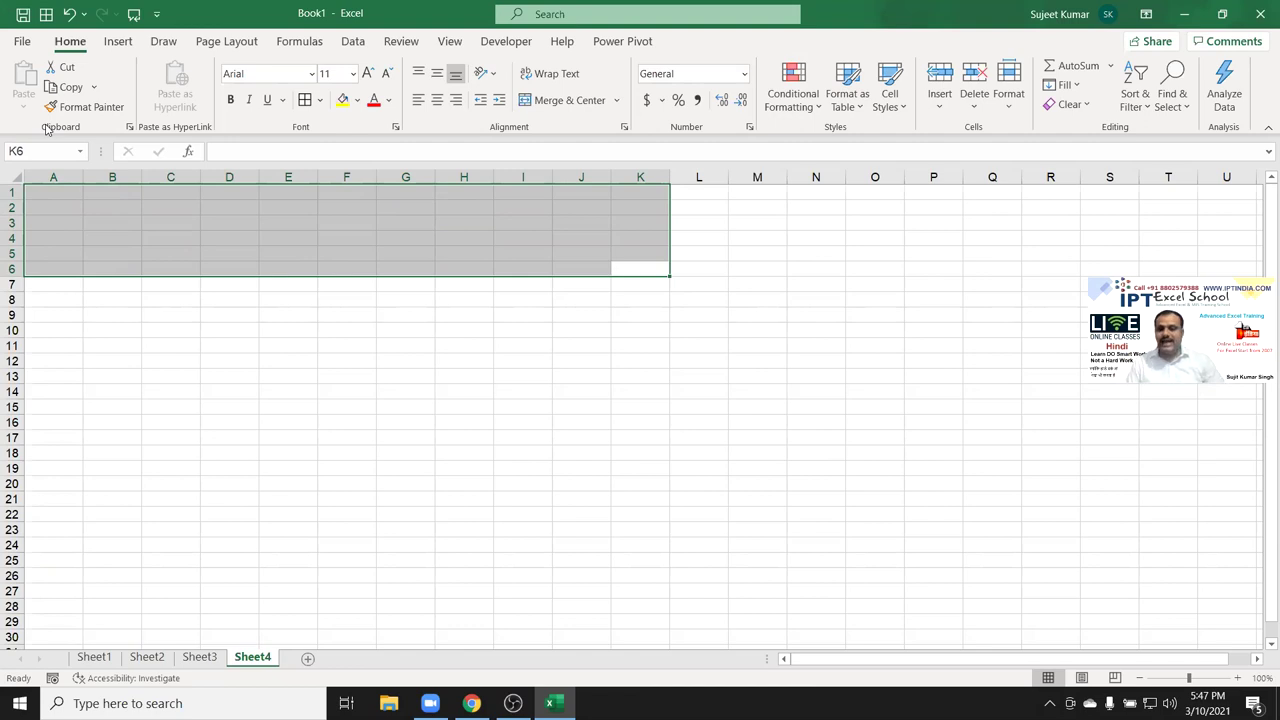
key("super+d")
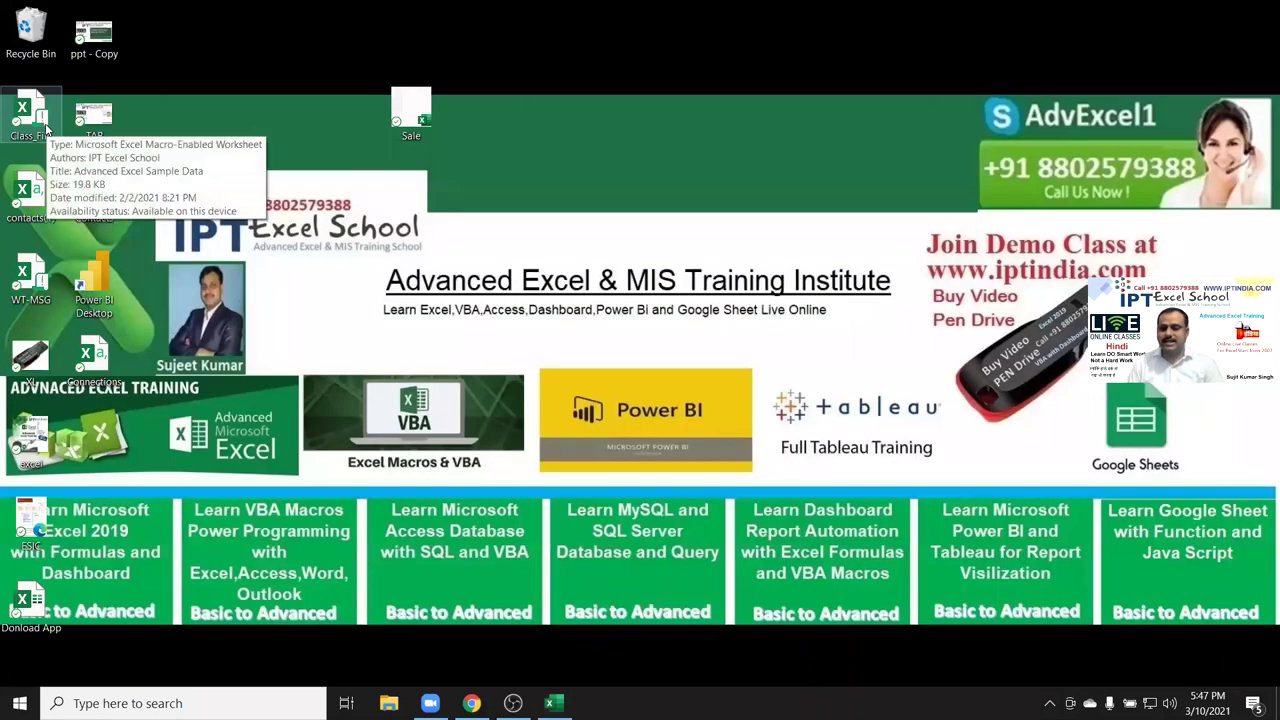